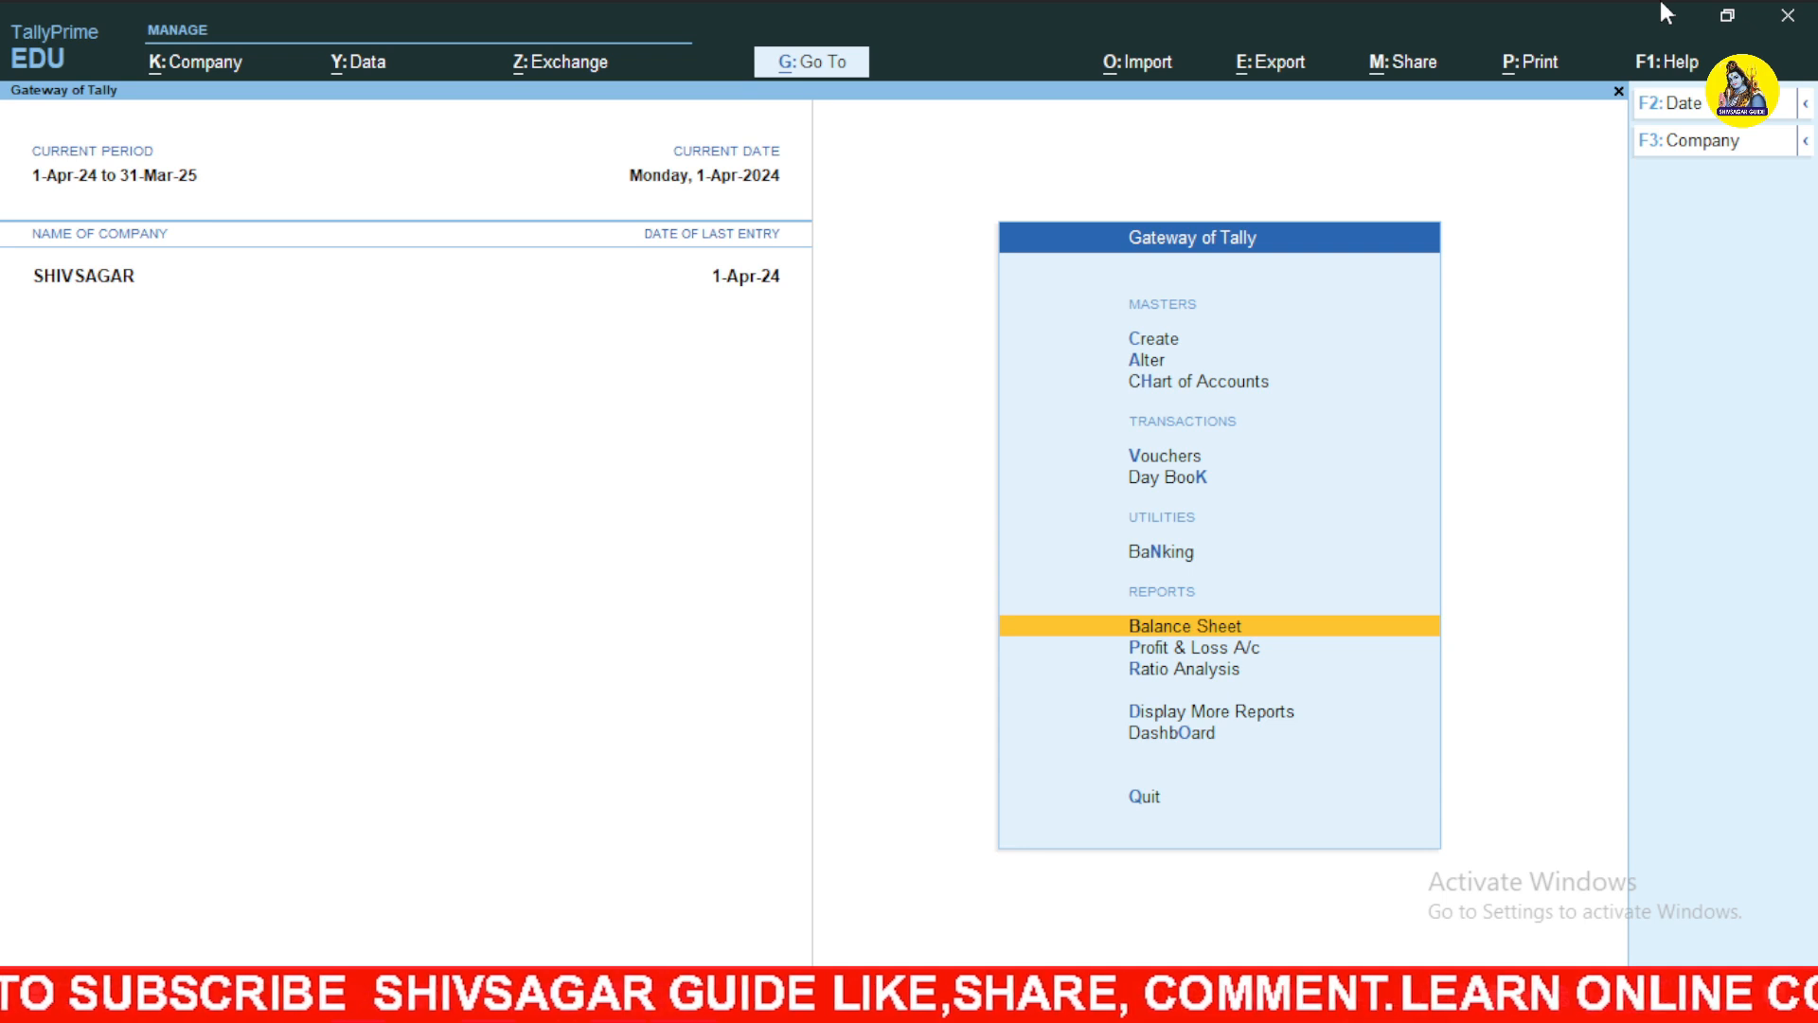
Open the ledger vouchers report for ADVERTISEMENT EXPENSE from the account books.
key("Down")
key("Down")
key("Down")
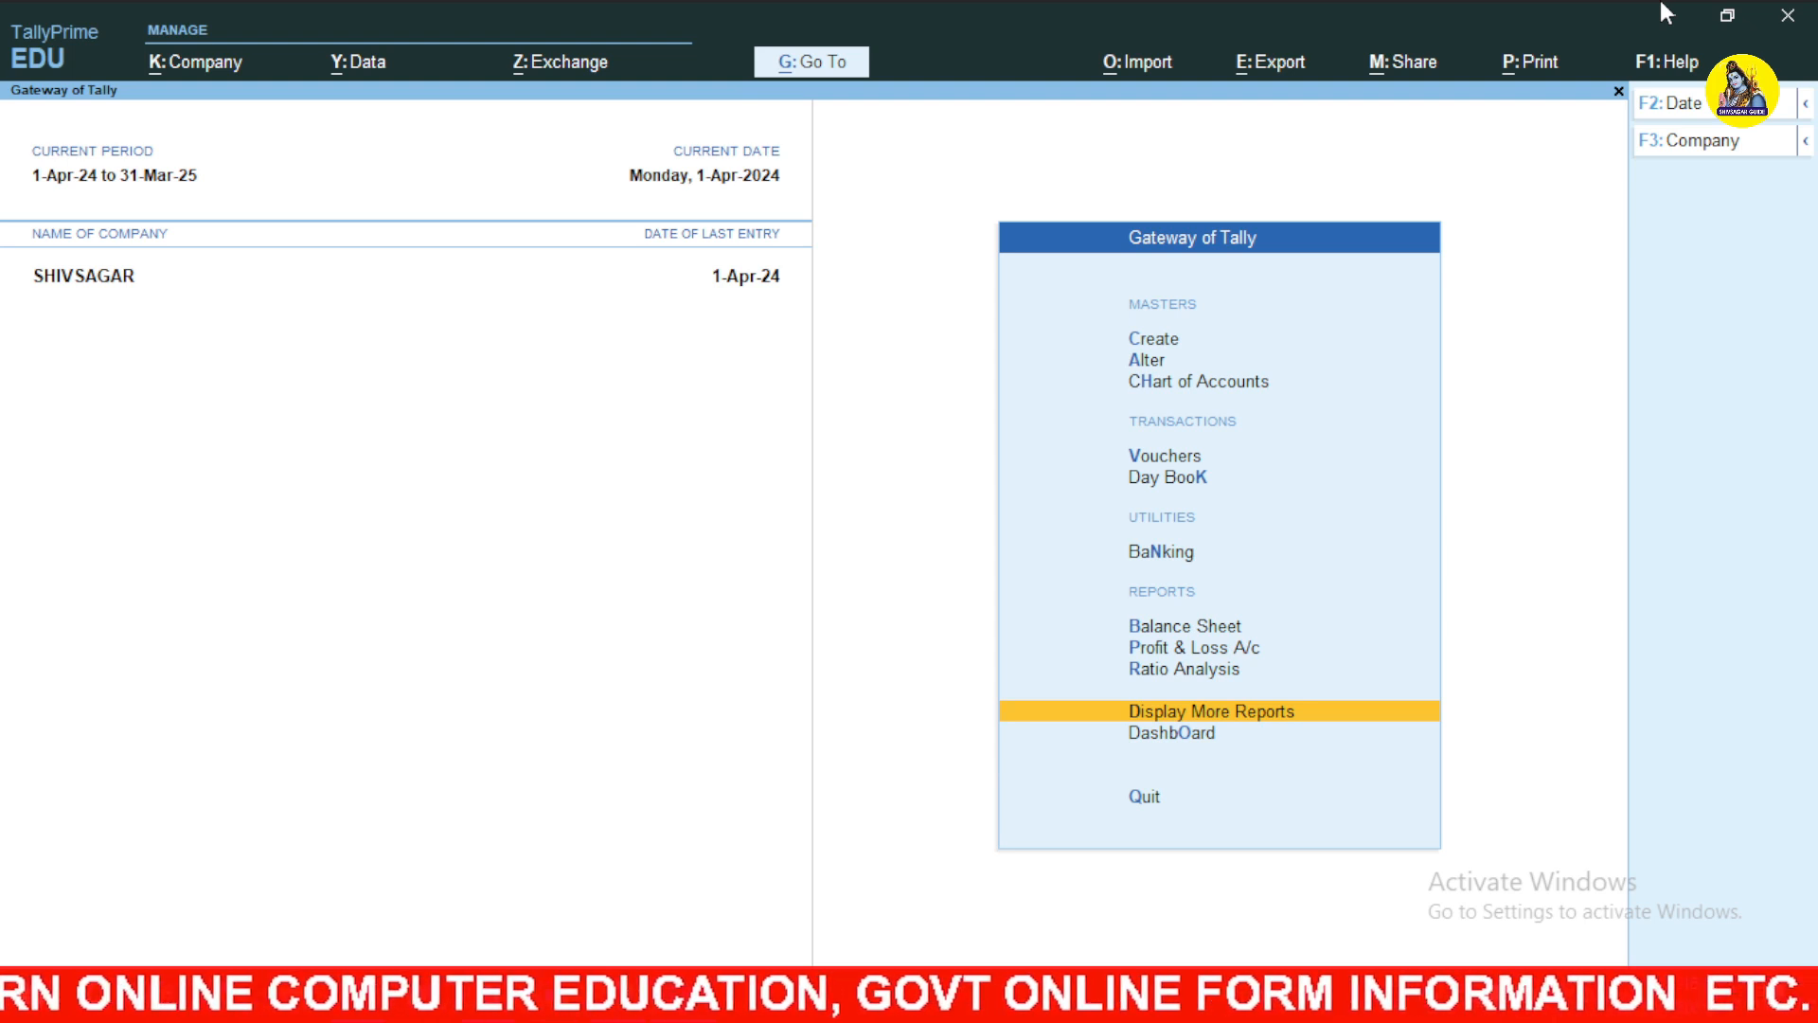
key("Return")
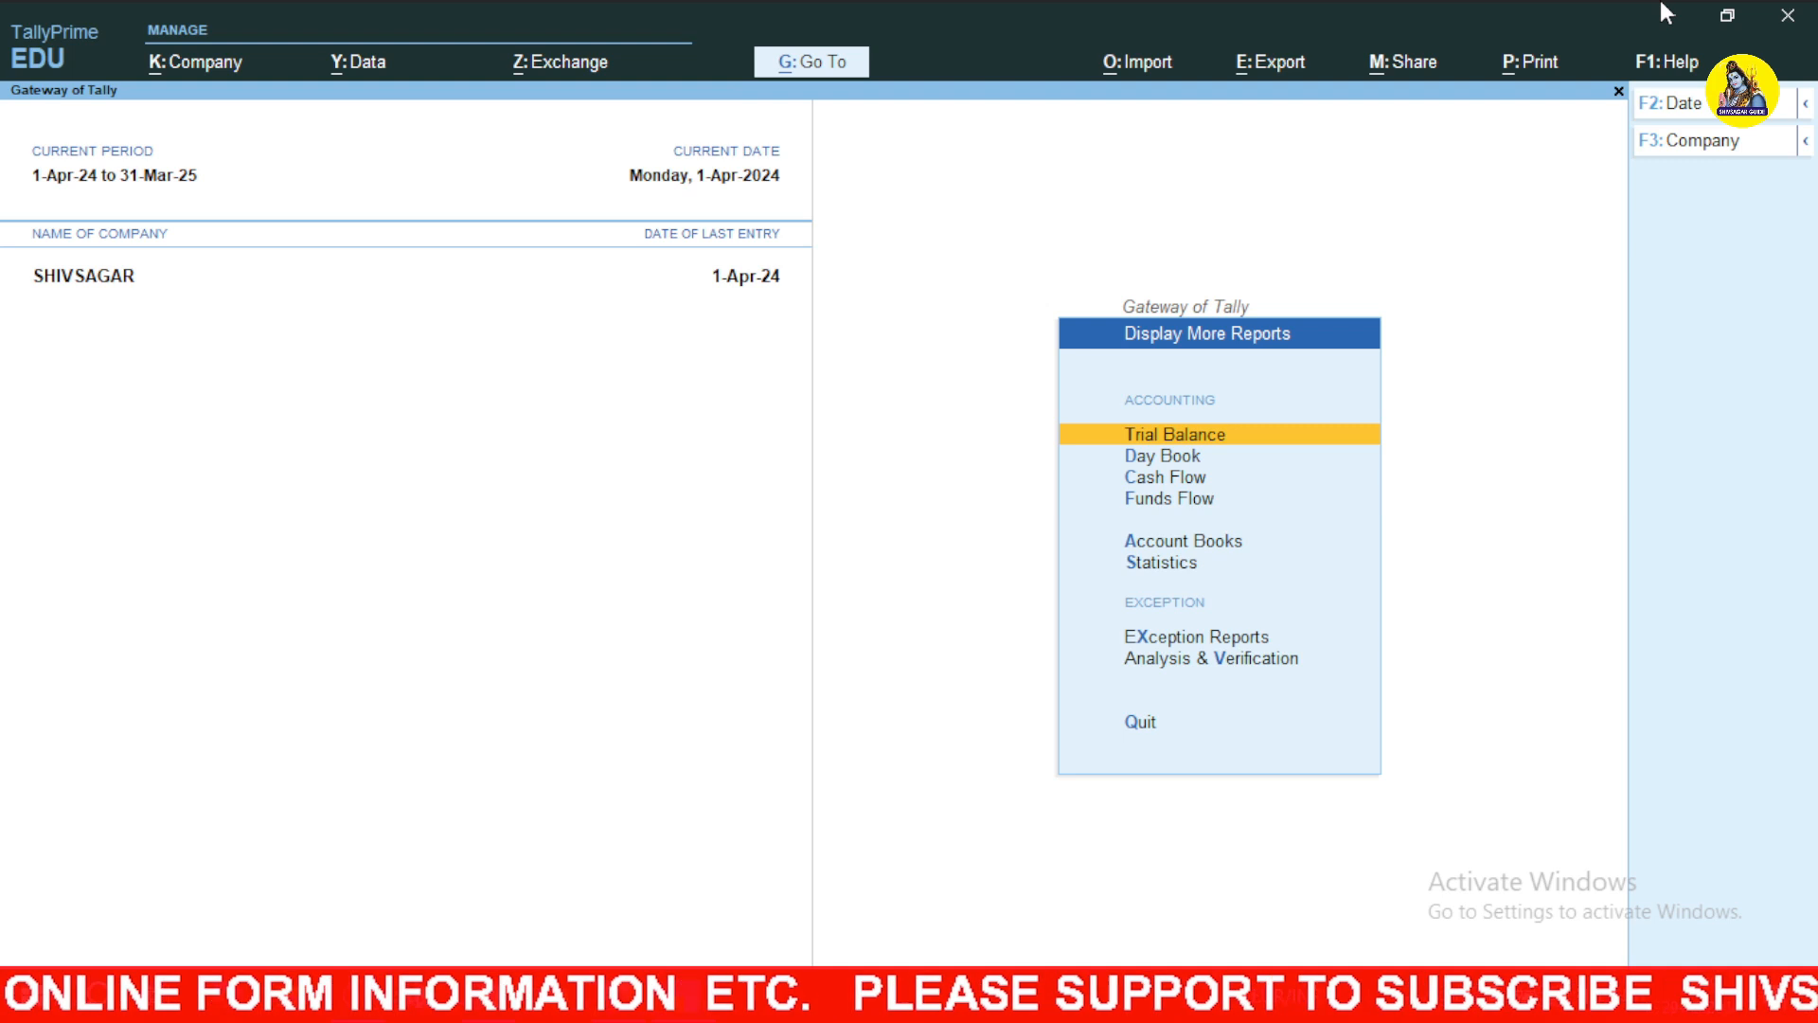
key("Escape")
key("Return")
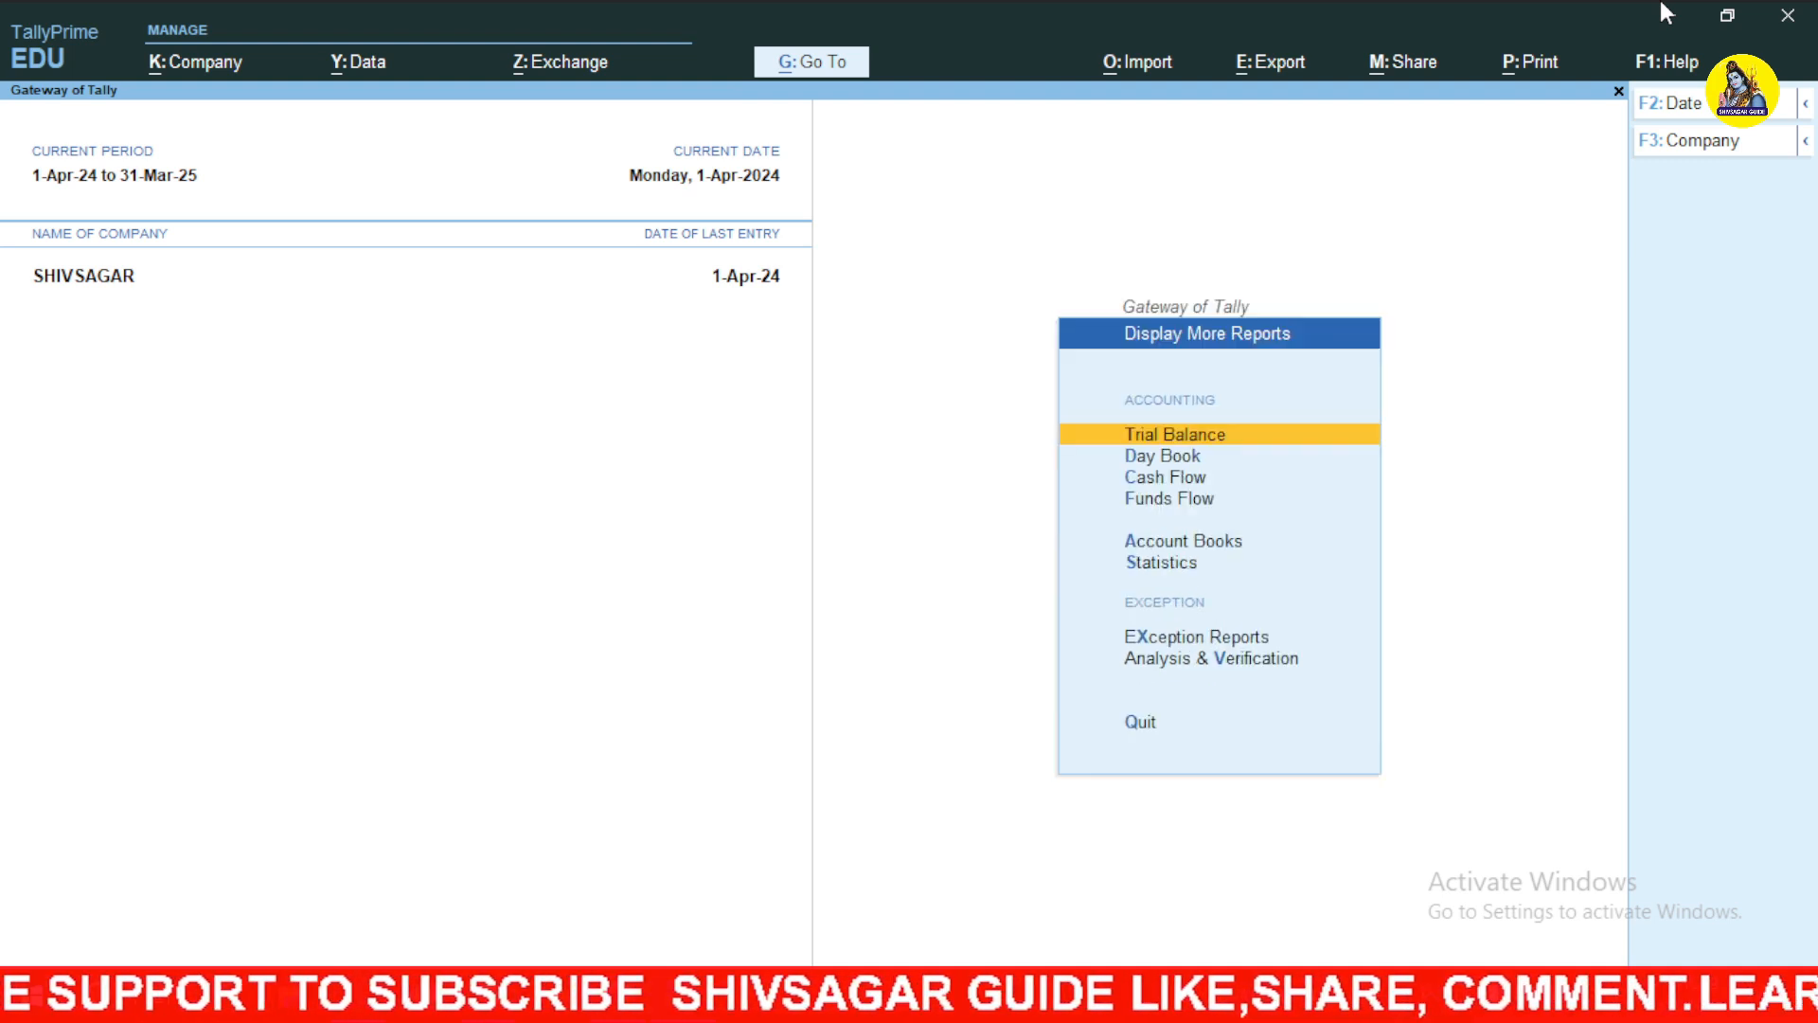
key("Down")
key("Down")
key("Down")
key("Down")
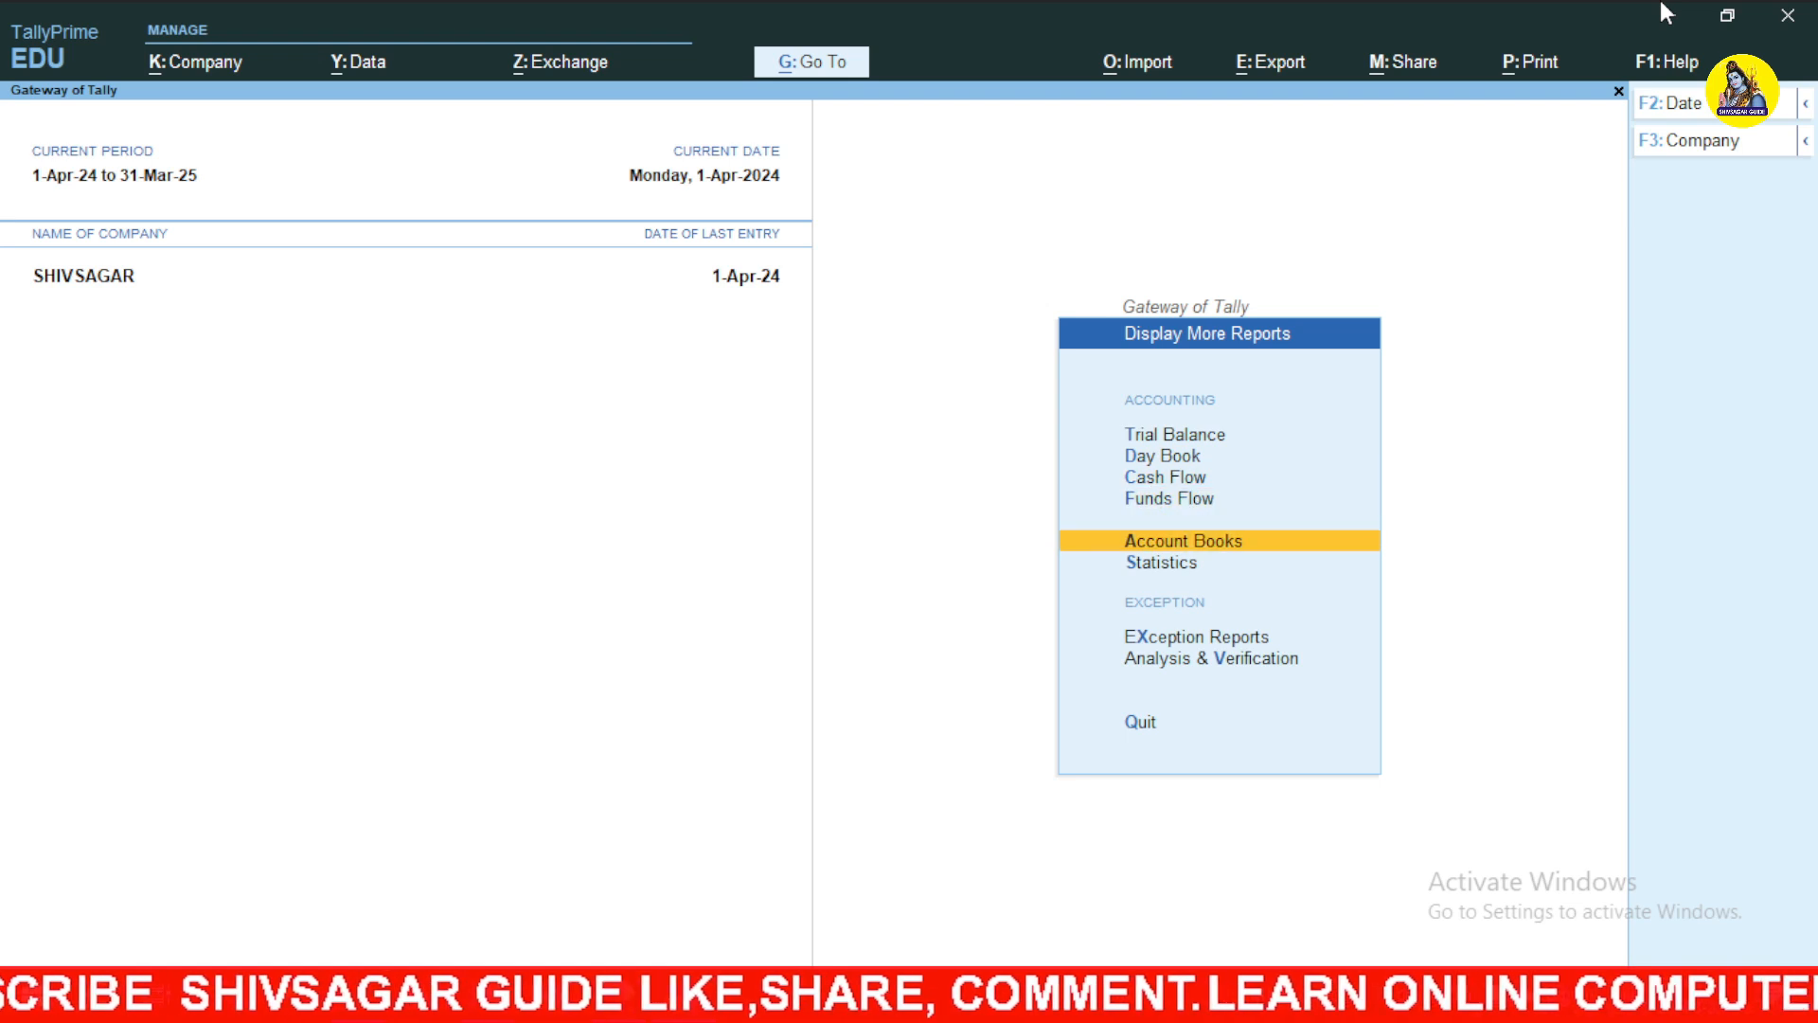
key("Return")
key("Down")
key("Return")
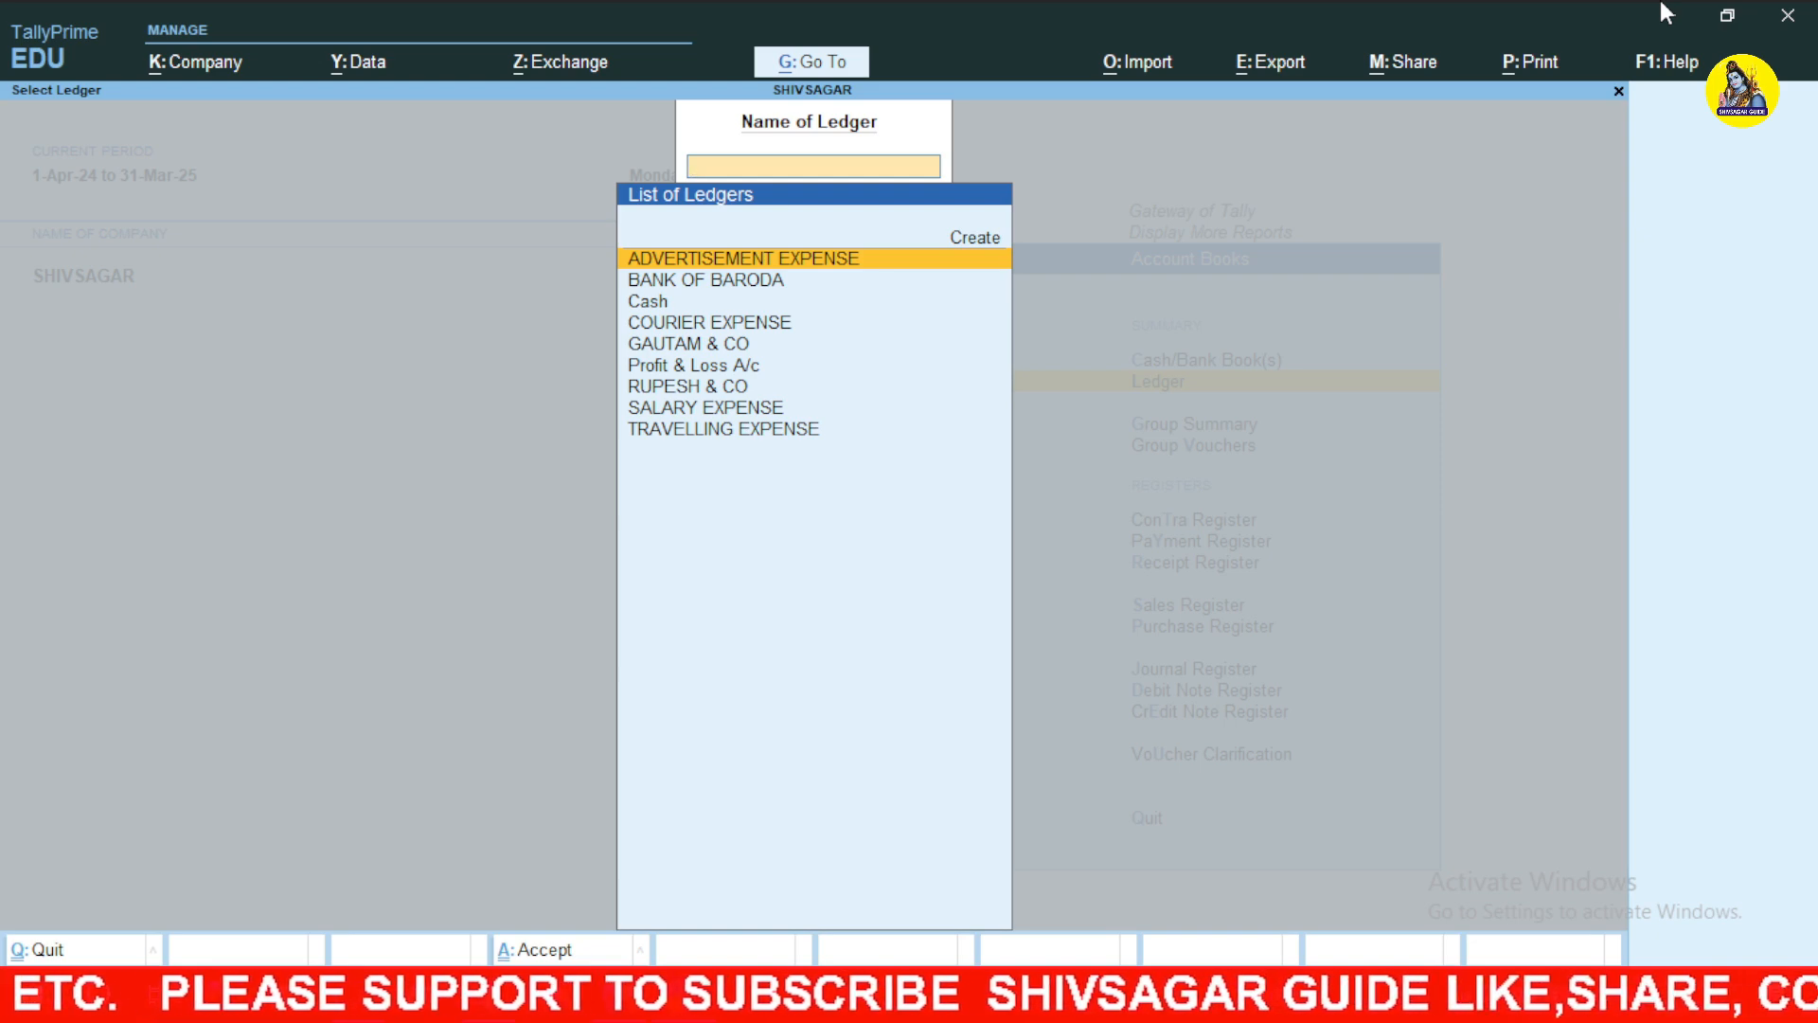
key("Return")
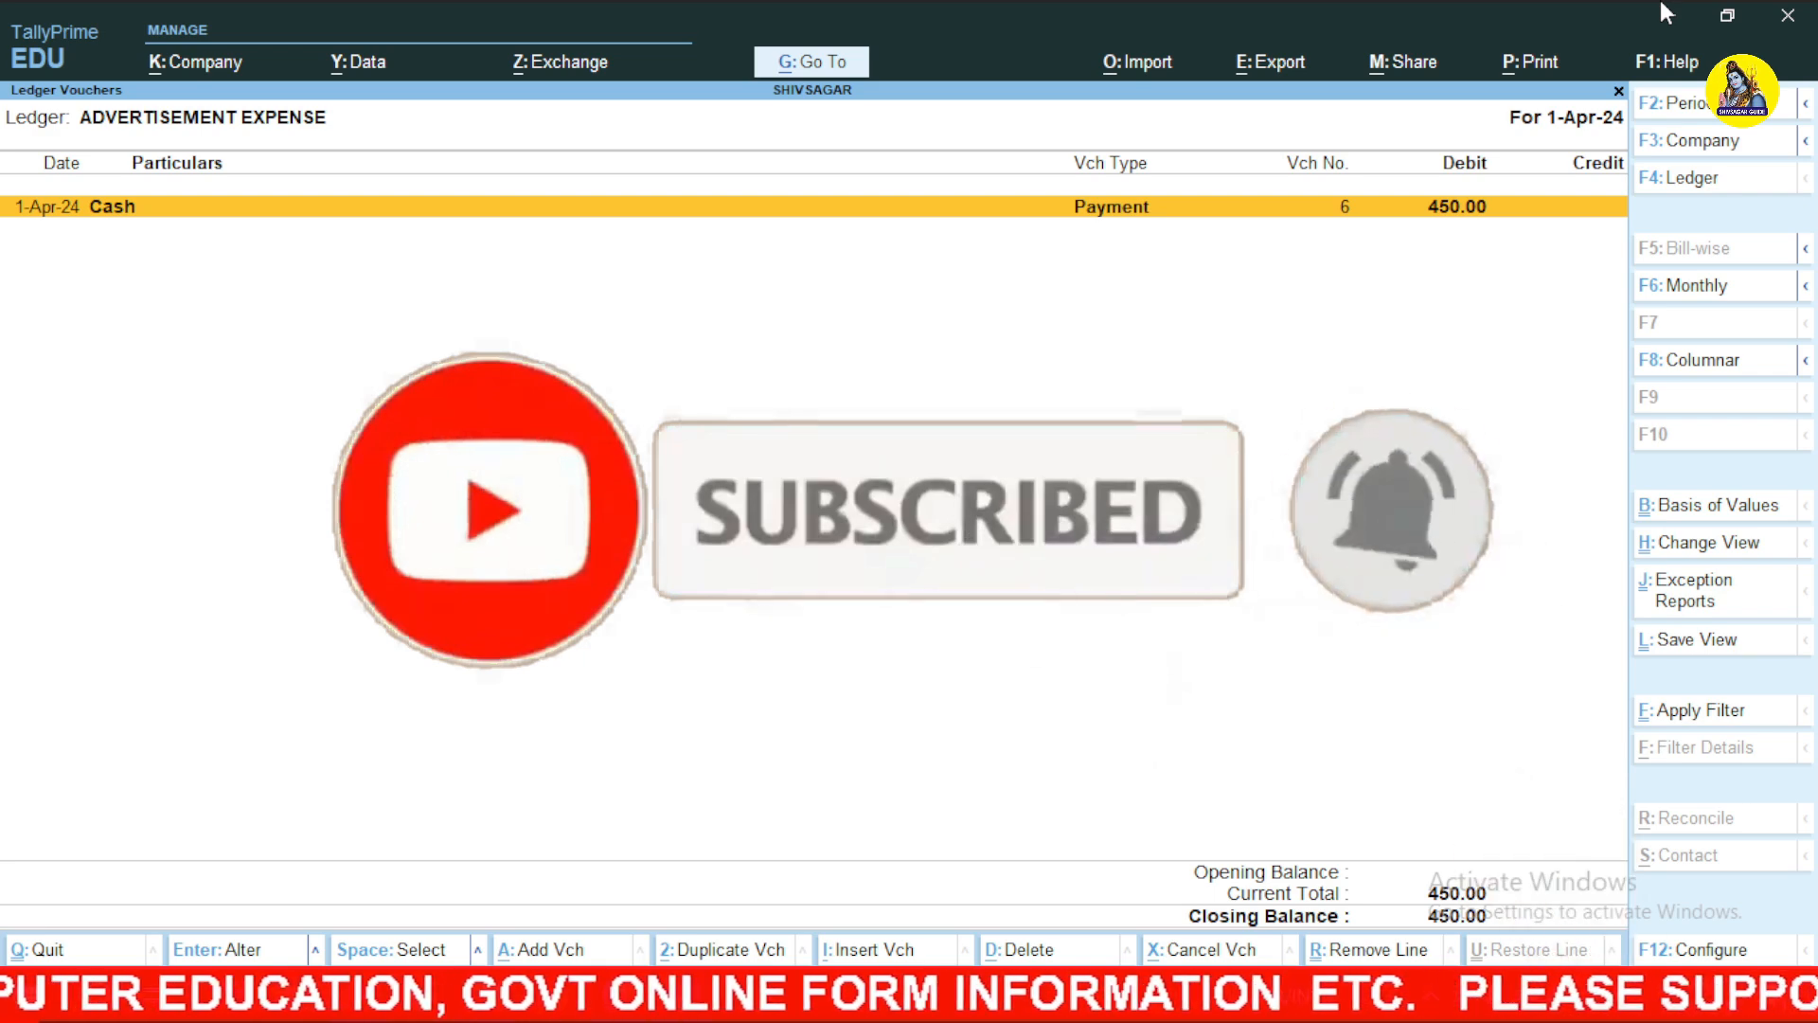
Set the ADVERTISEMENT EXPENSE debit and the matching Cash credit to 500 in its payment voucher, and save the voucher.
key("Return")
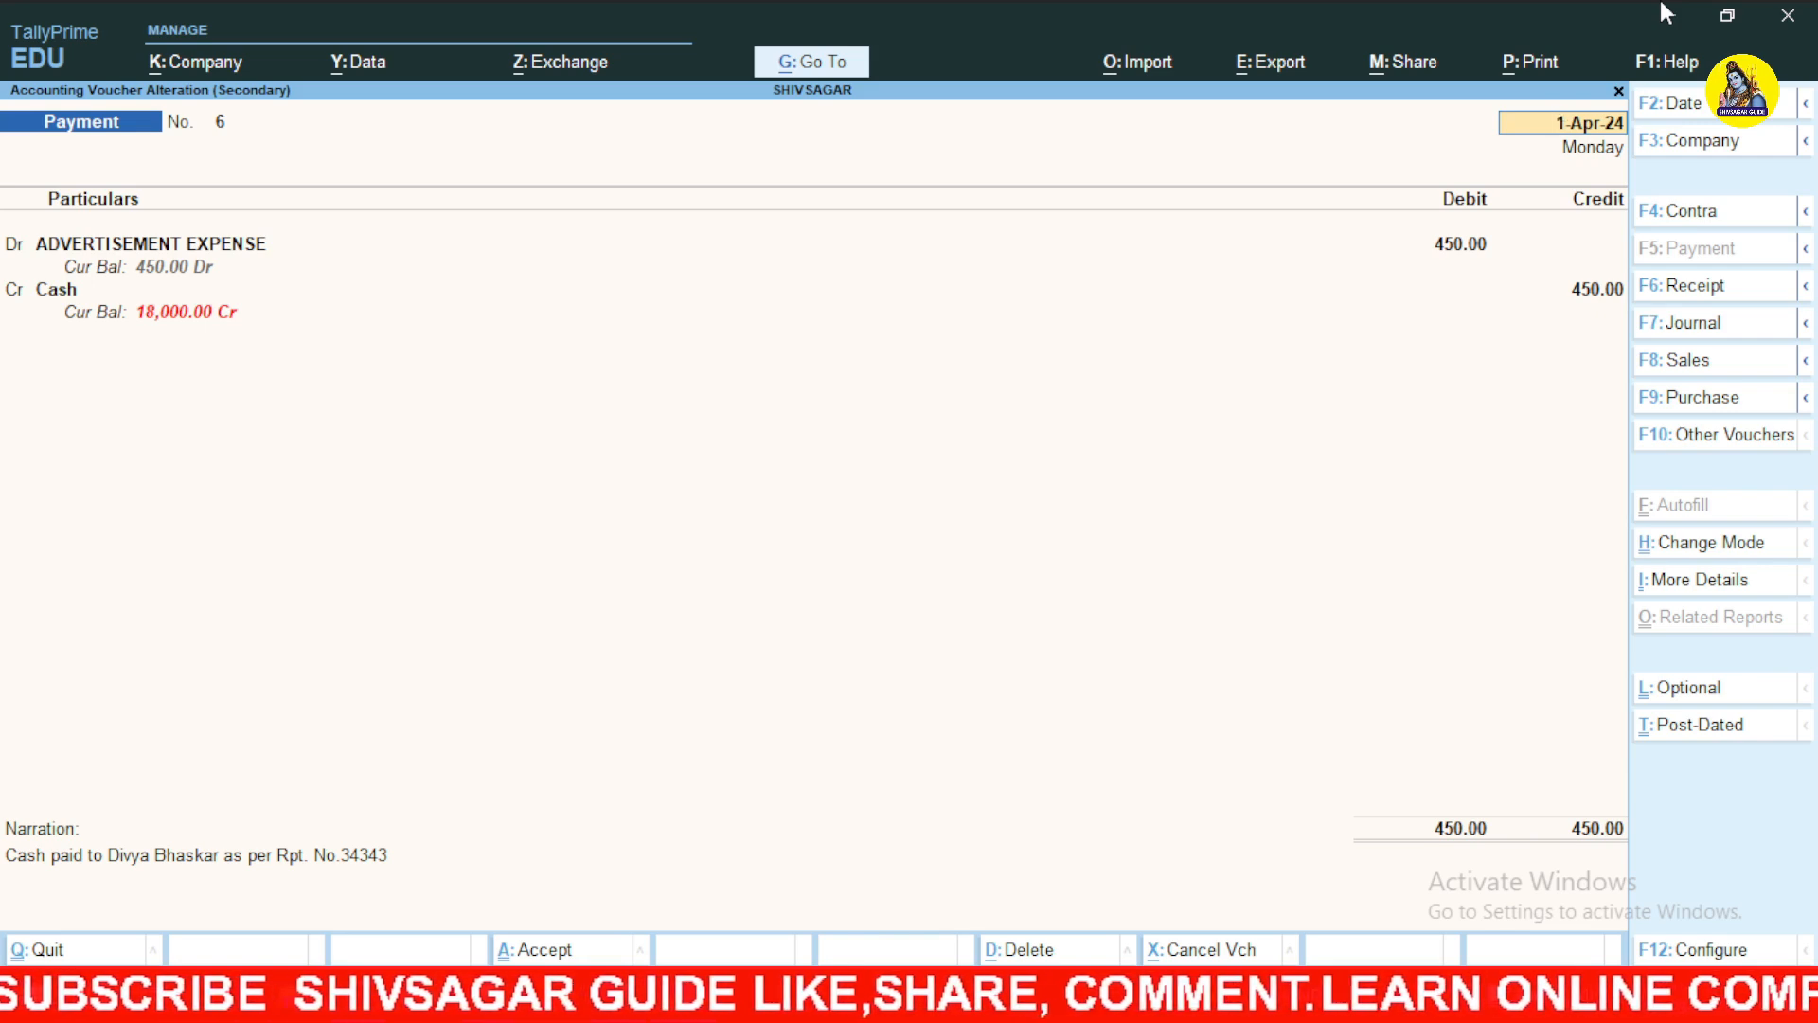
key("Return")
key("Return")
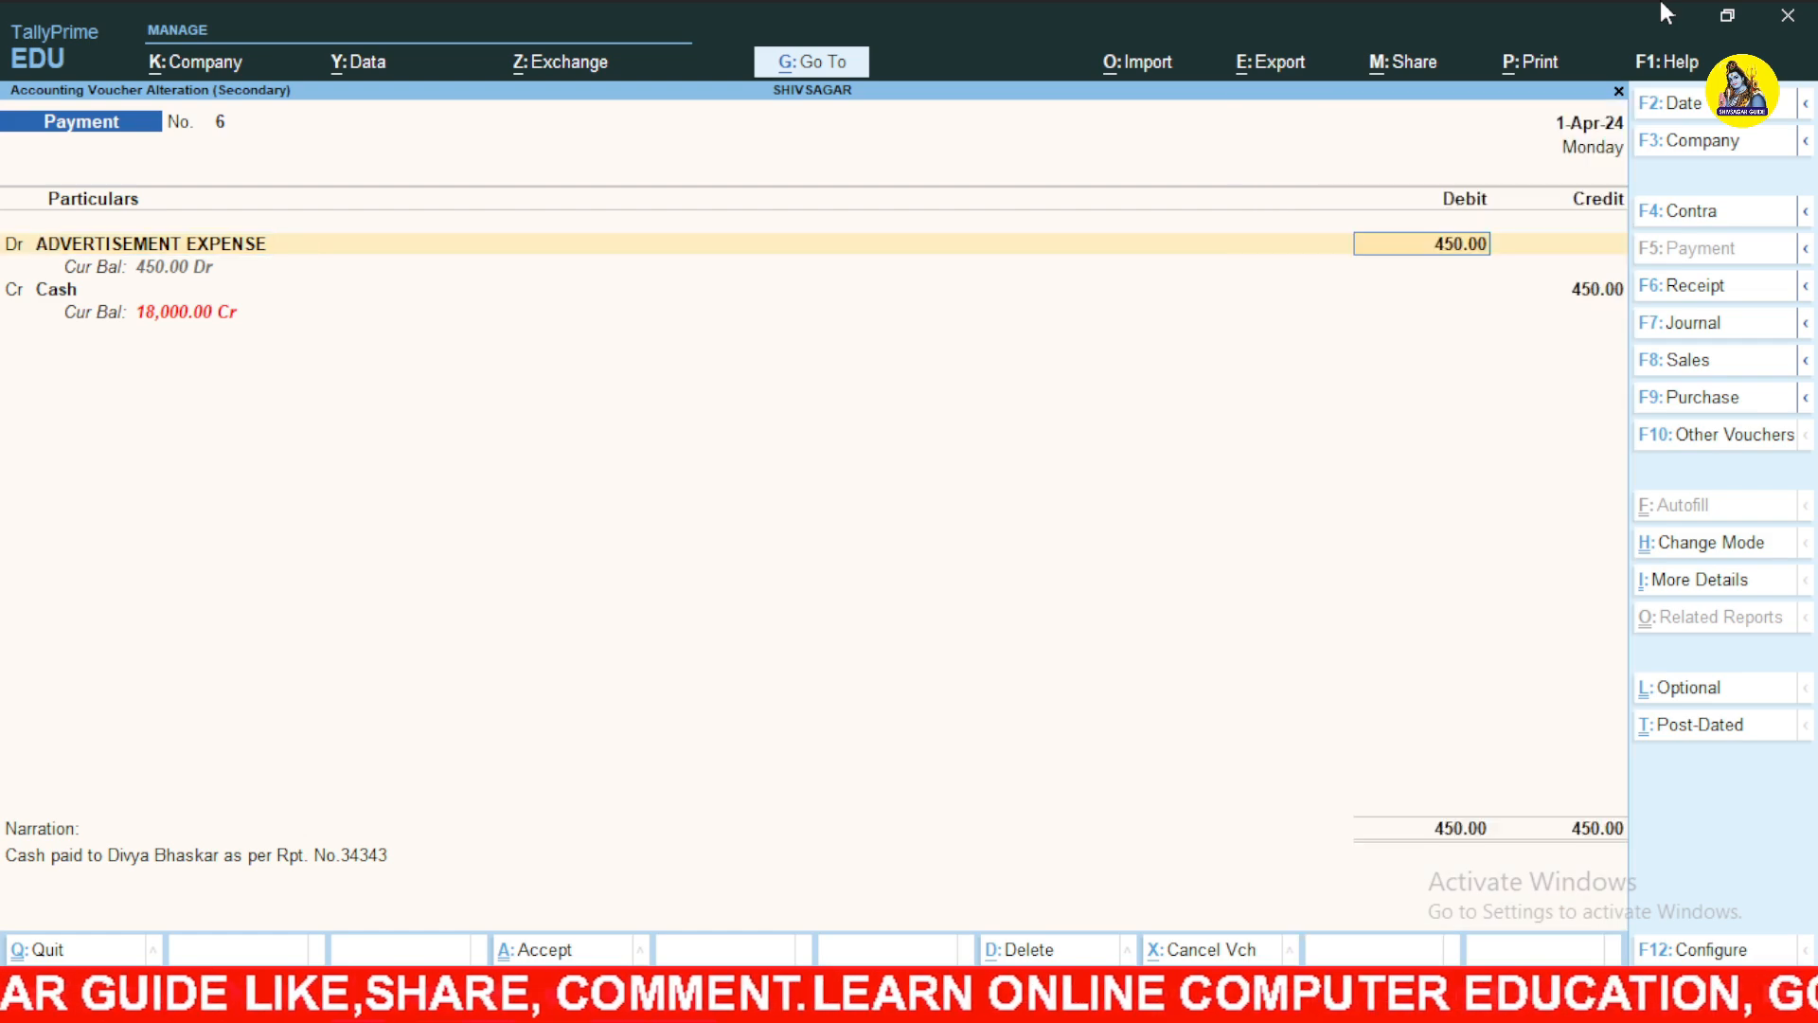
type("500")
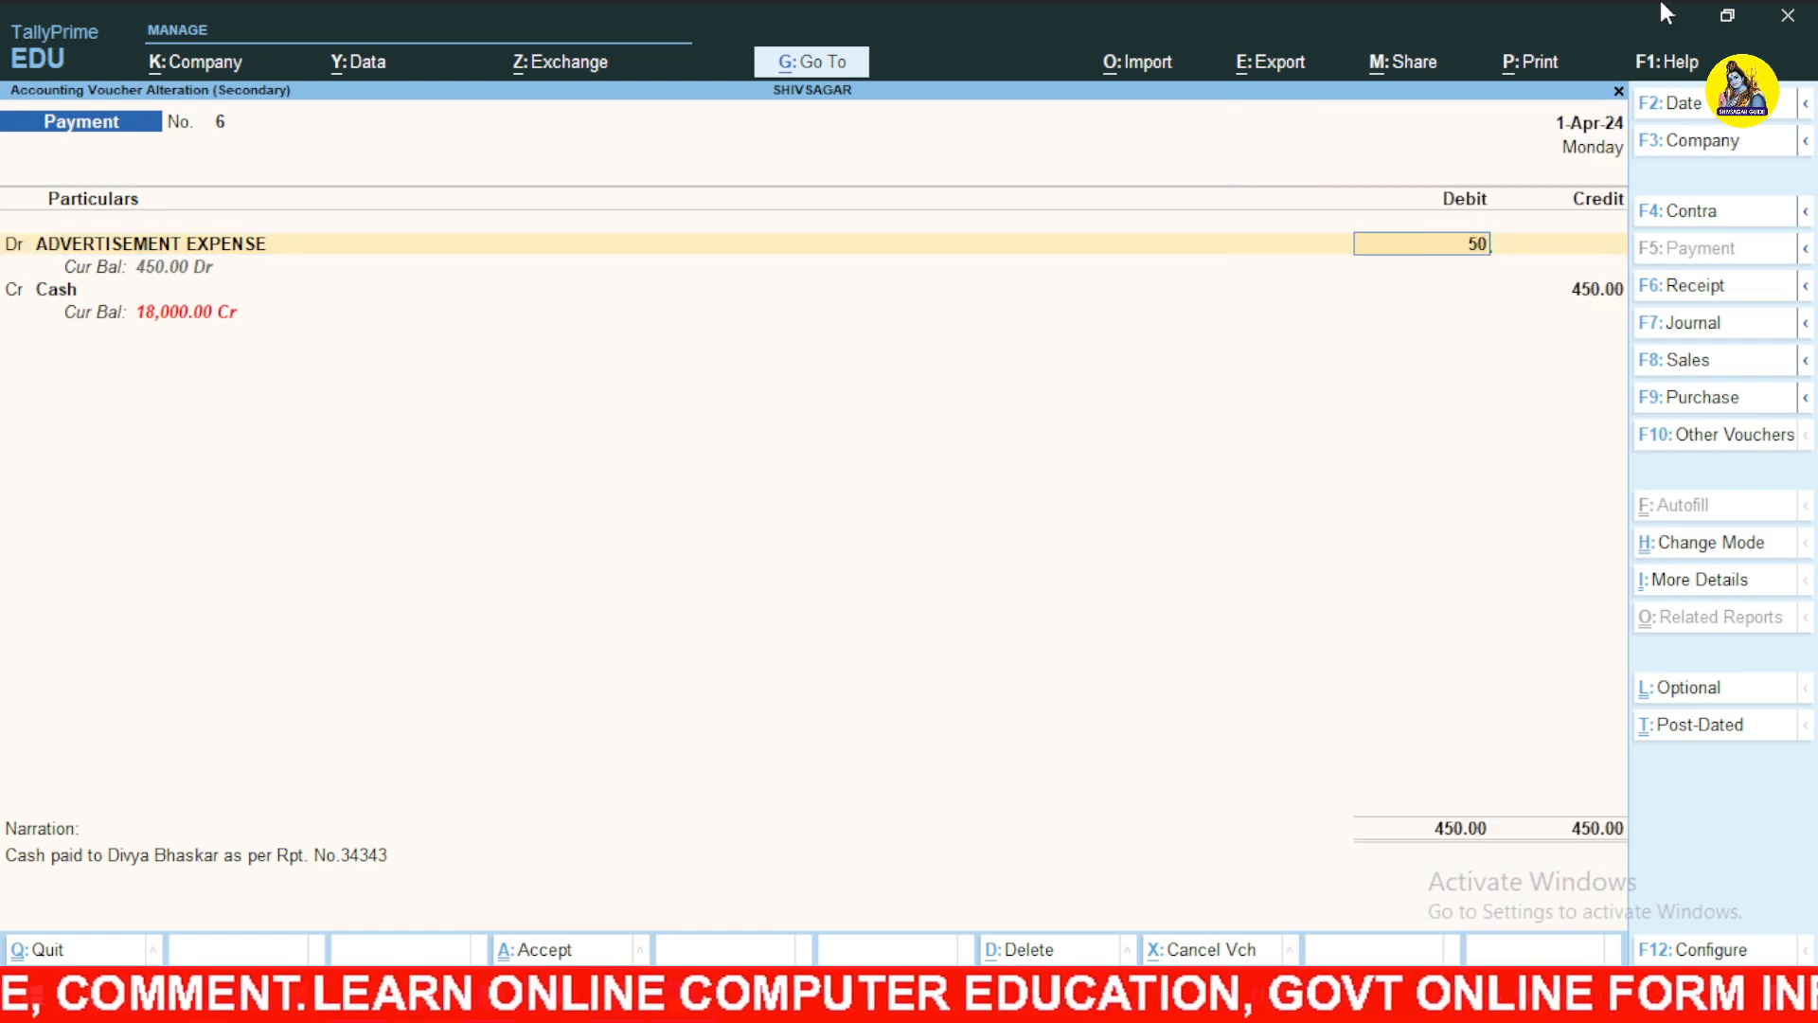
key("Return")
key("Return")
key("Return")
key("Return")
key("Return")
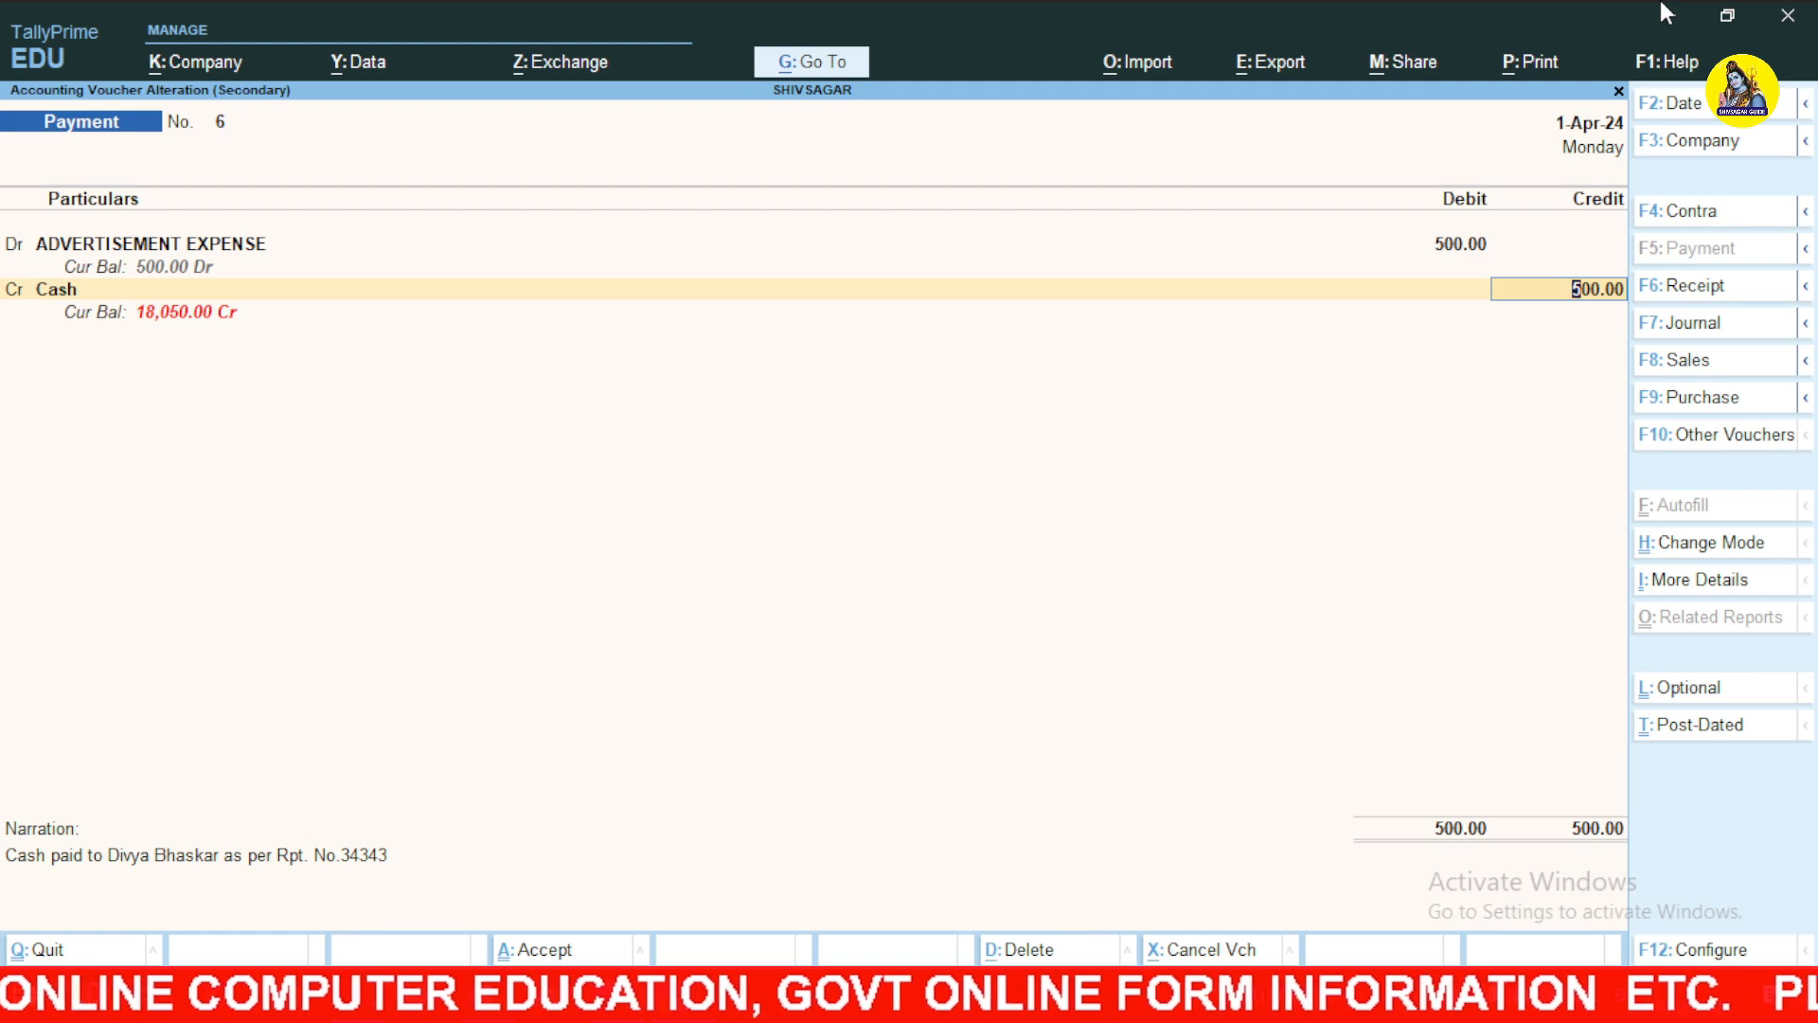
key("Return")
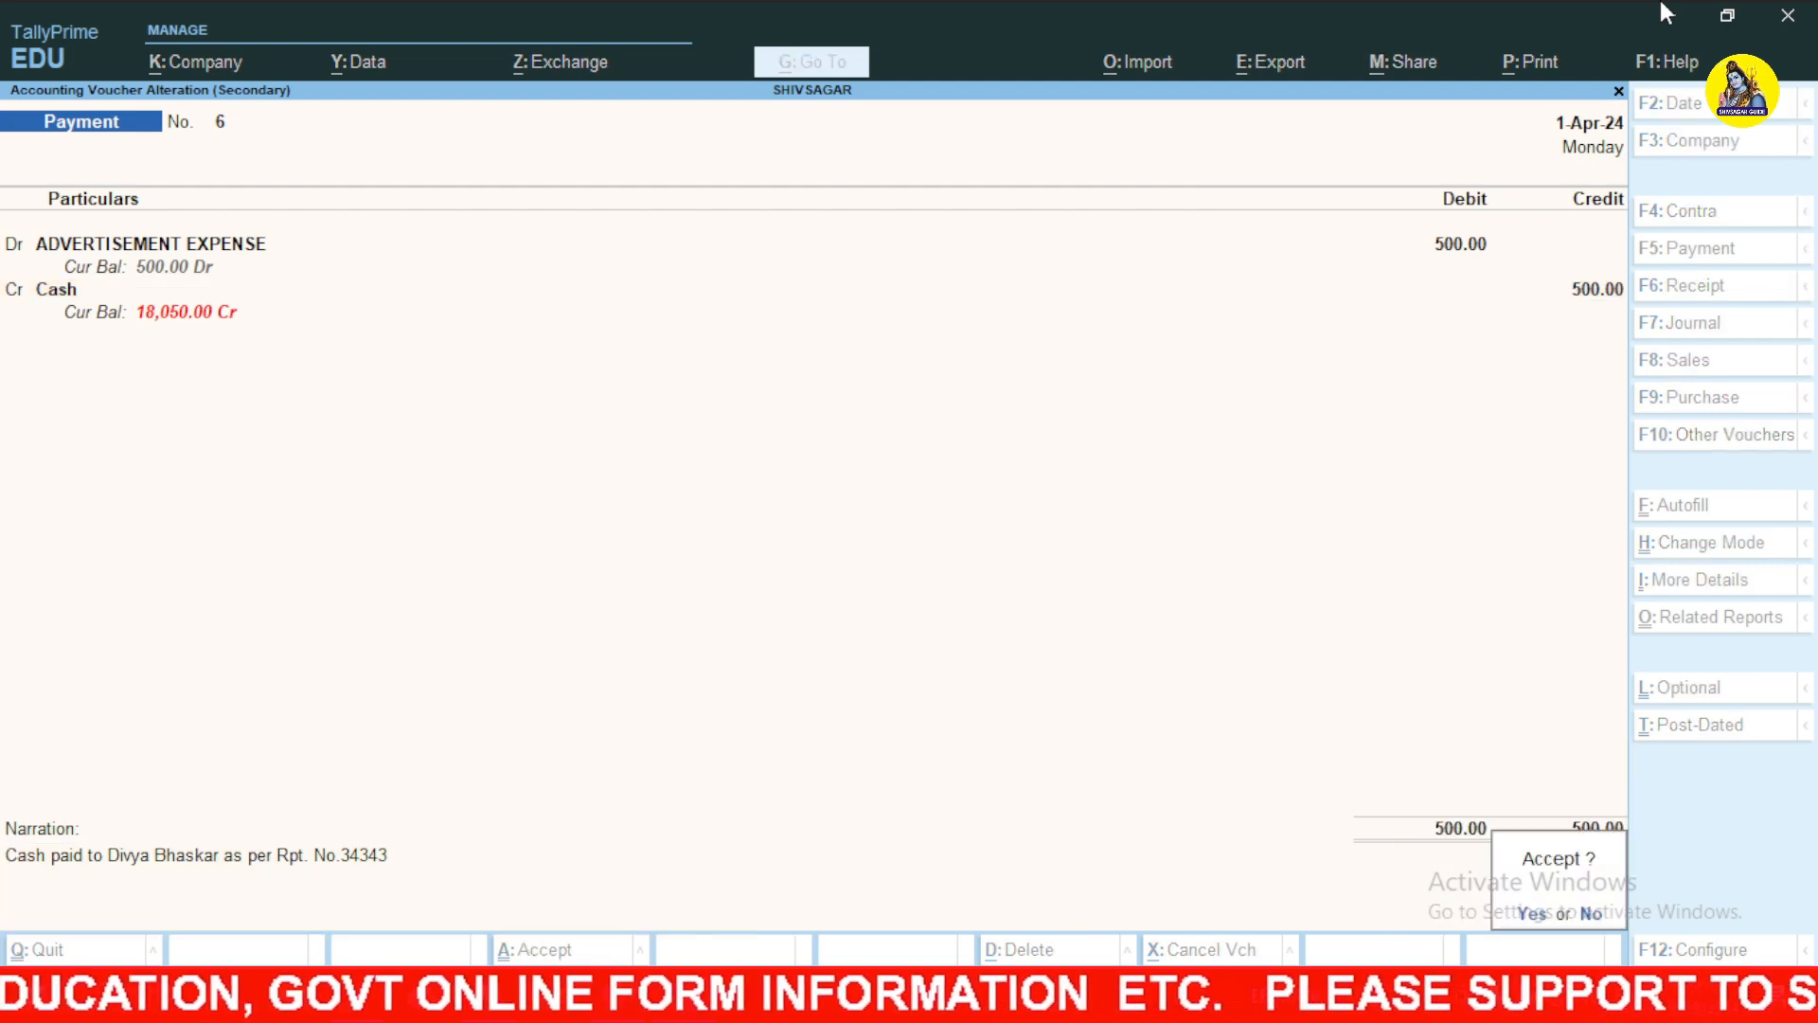
key("Return")
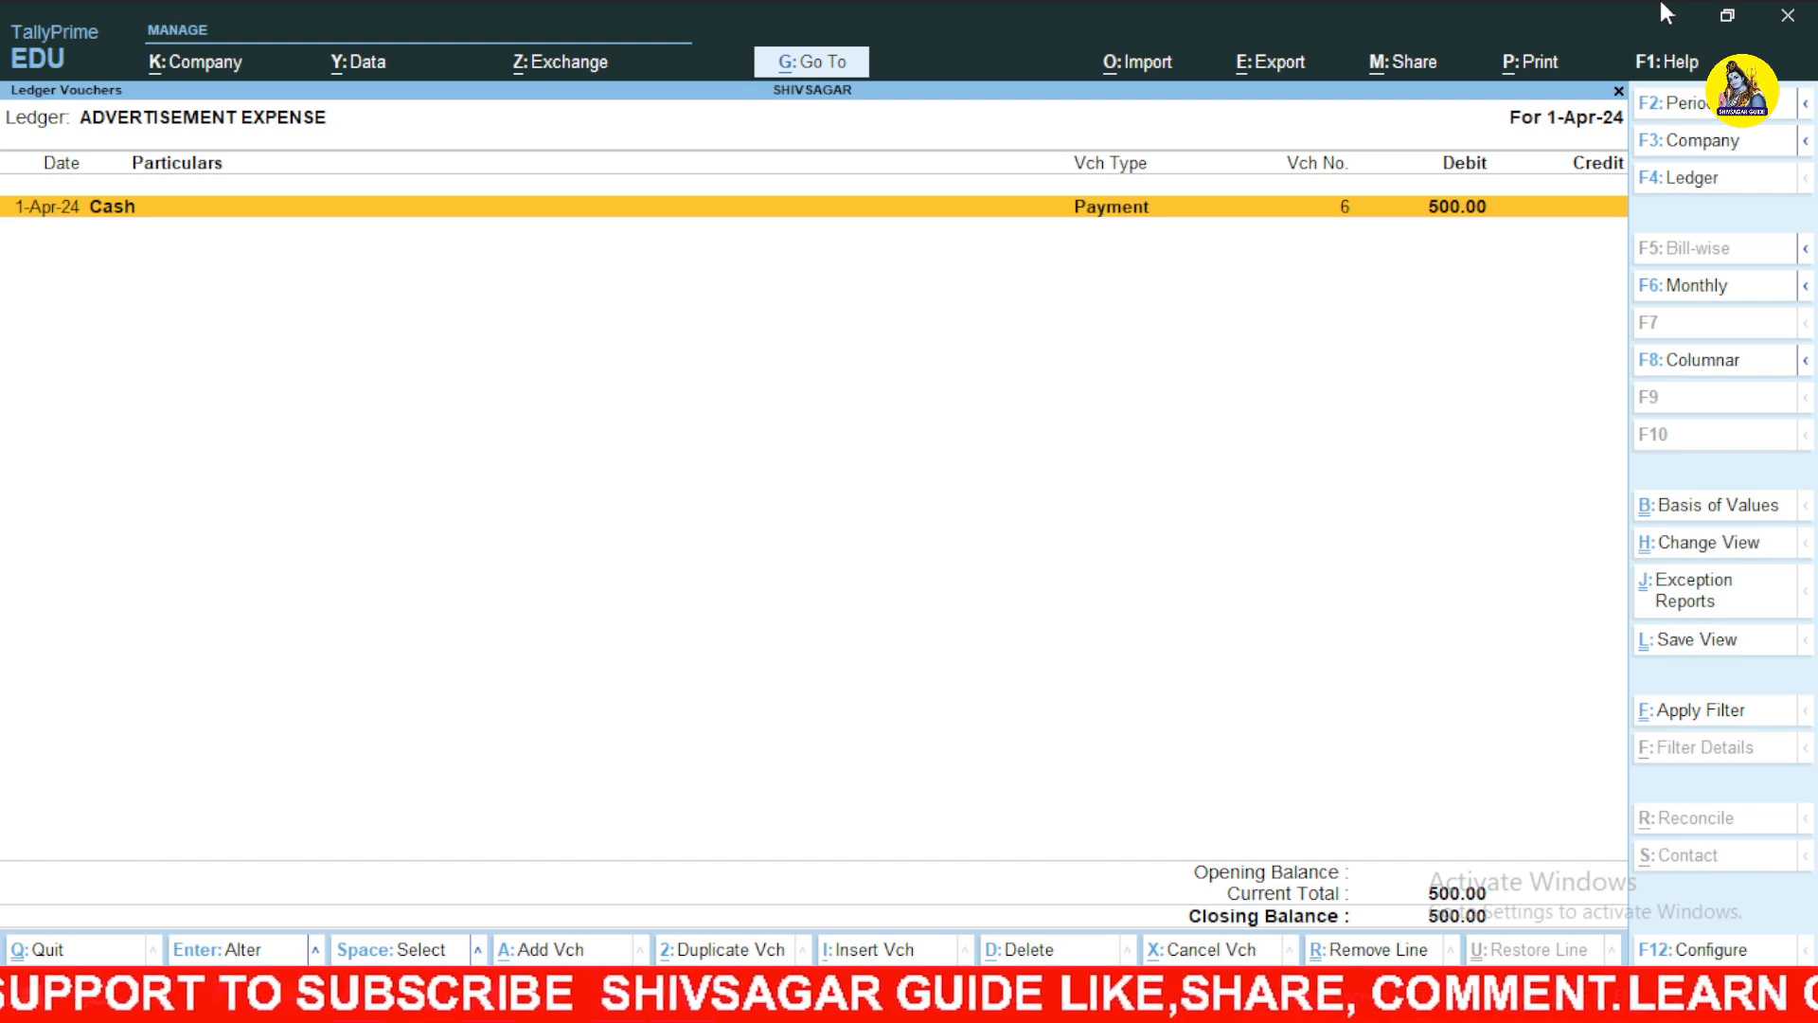
Leave the ledger report and open the Profit & Loss A/c.
key("Escape")
key("Escape")
key("Escape")
key("Escape")
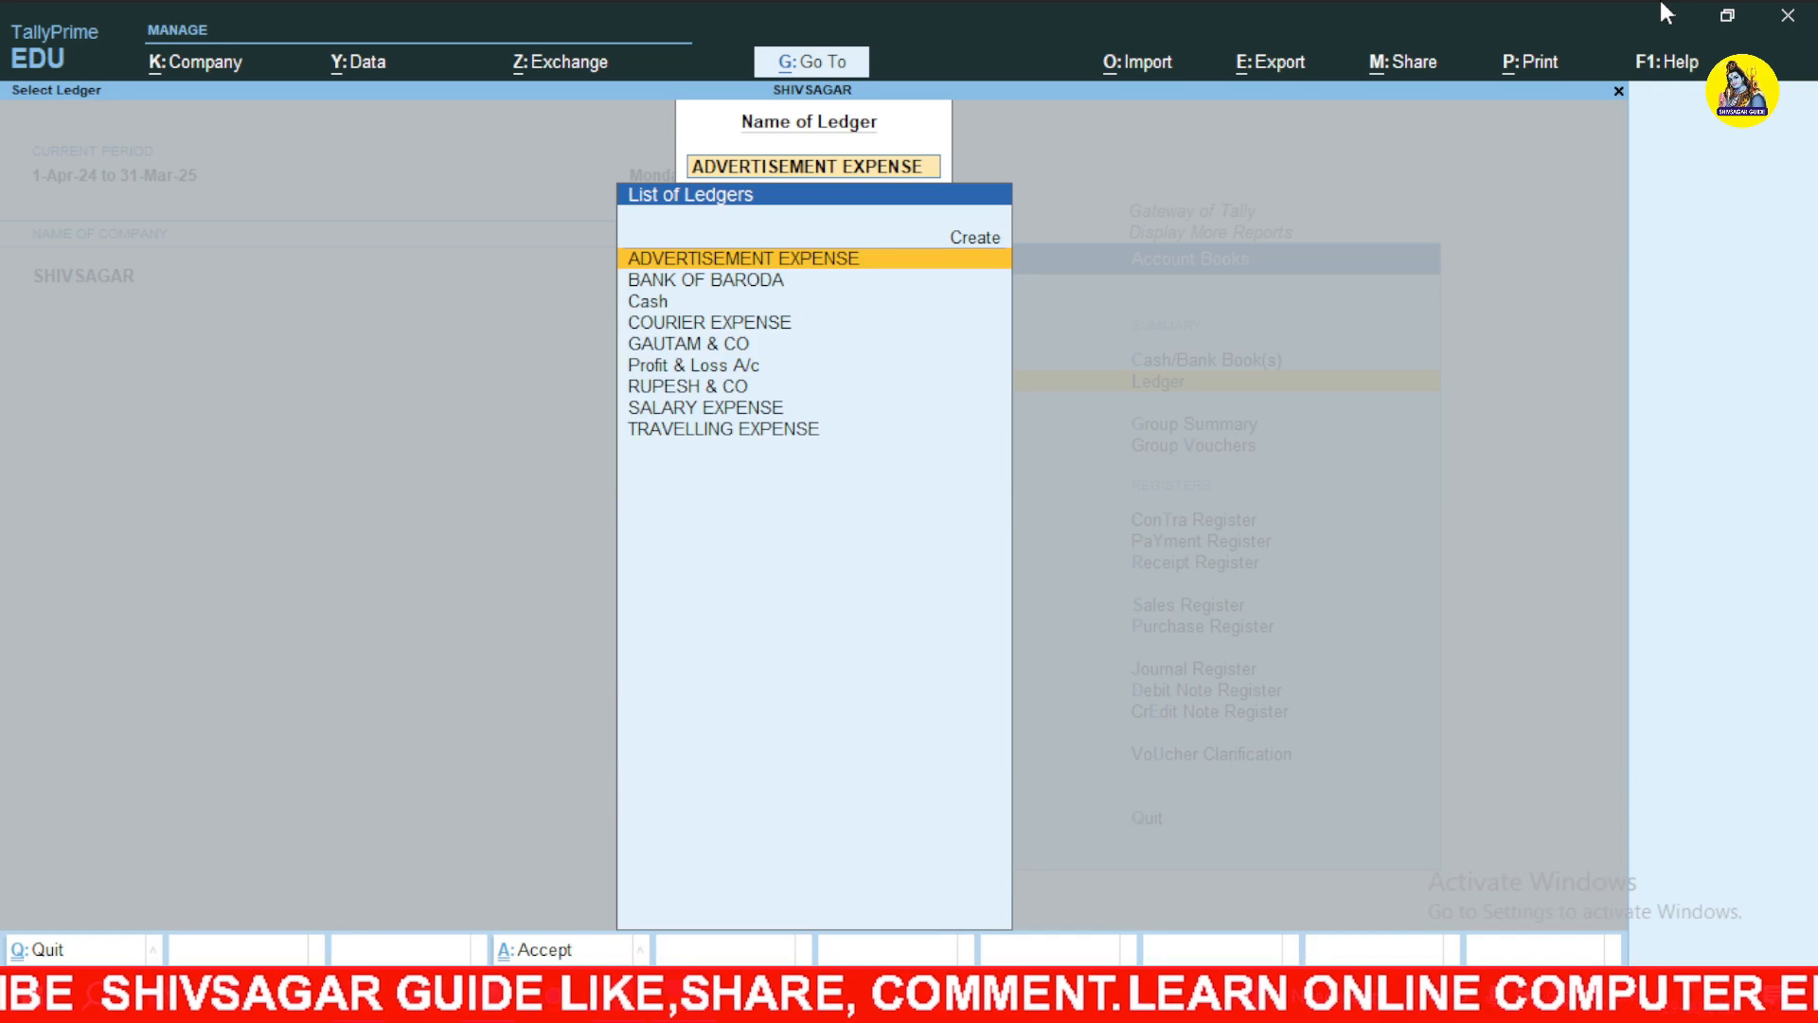
key("Escape")
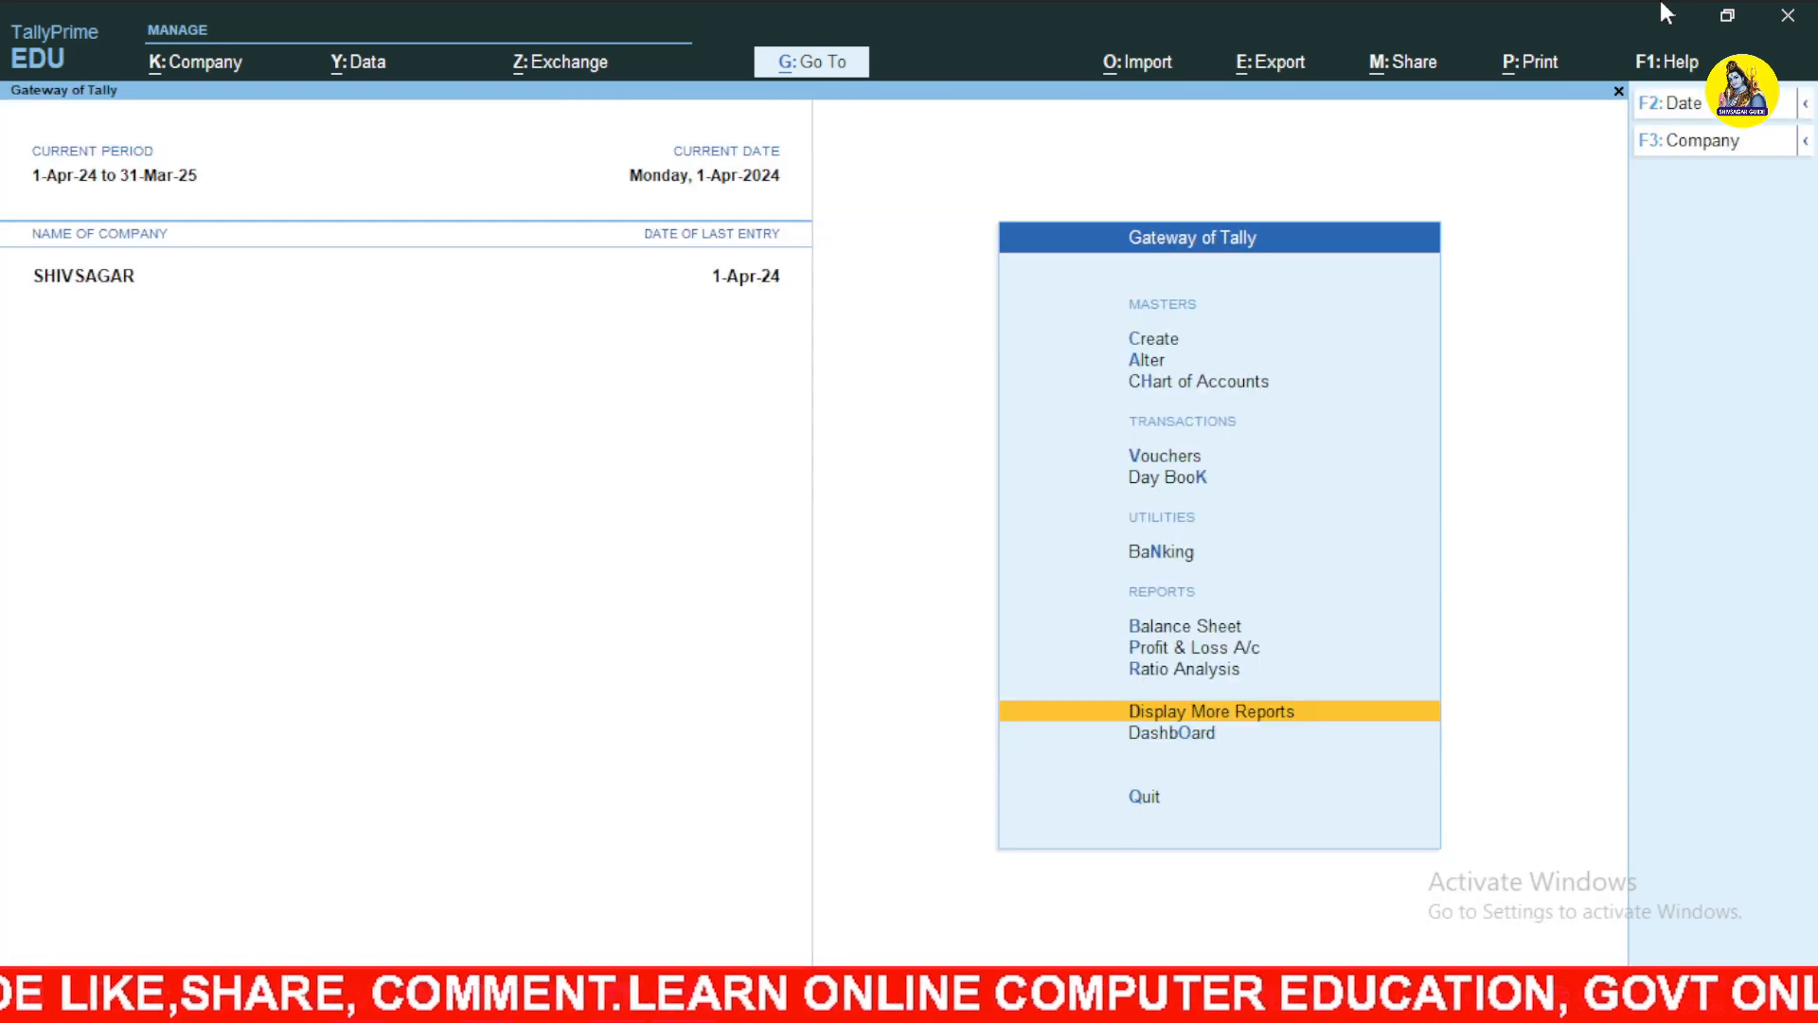
key("Up")
key("Up")
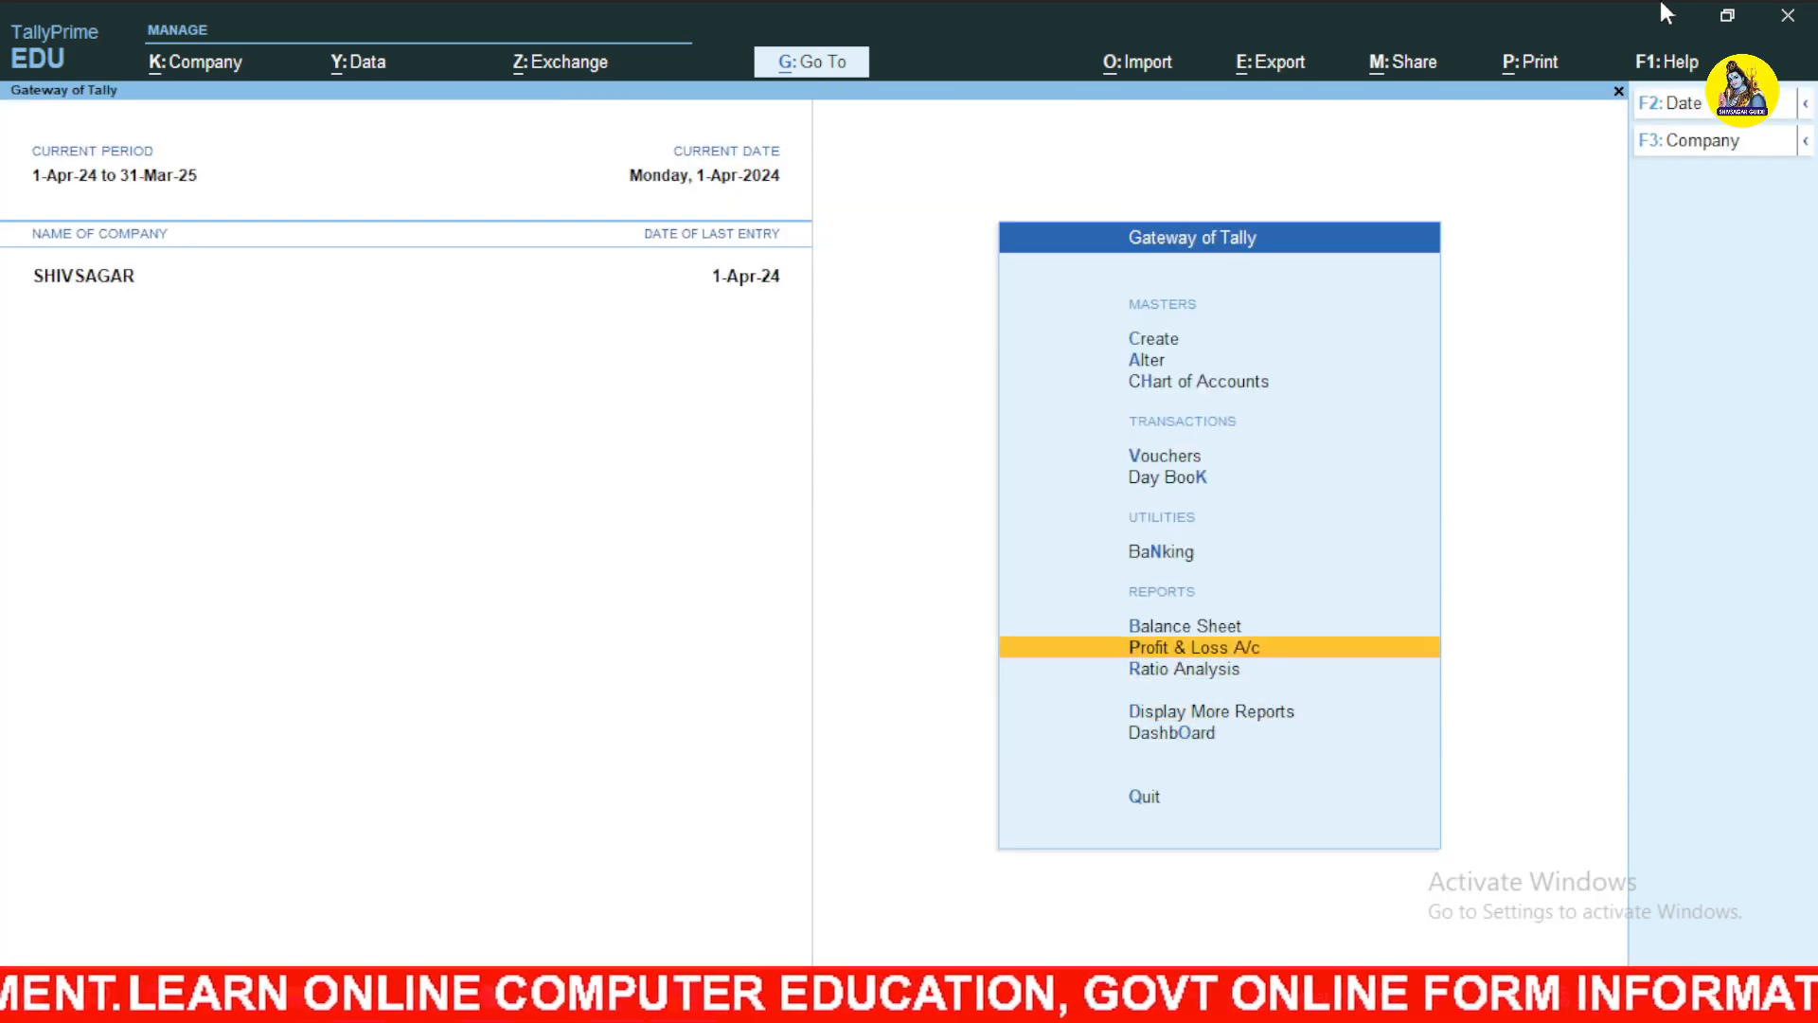
key("Return")
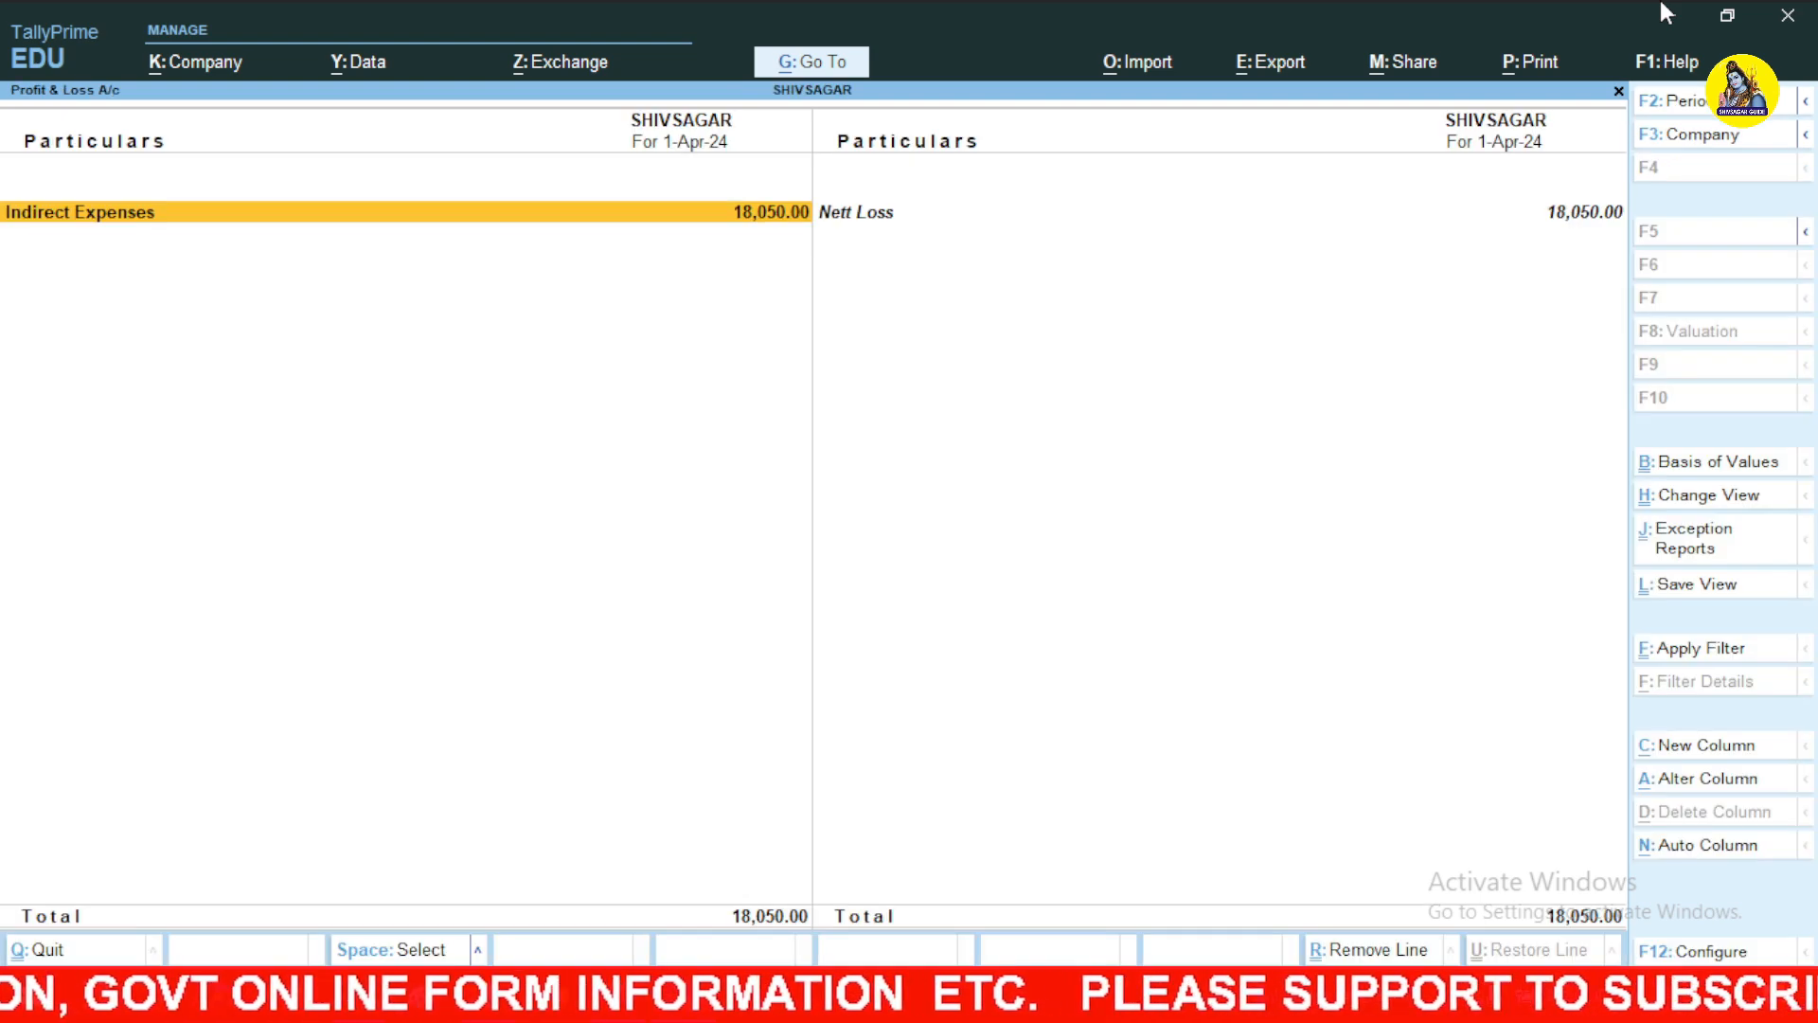
Switch the Profit & Loss A/c to the detailed format to break down Indirect Expenses by ledger.
key("alt")
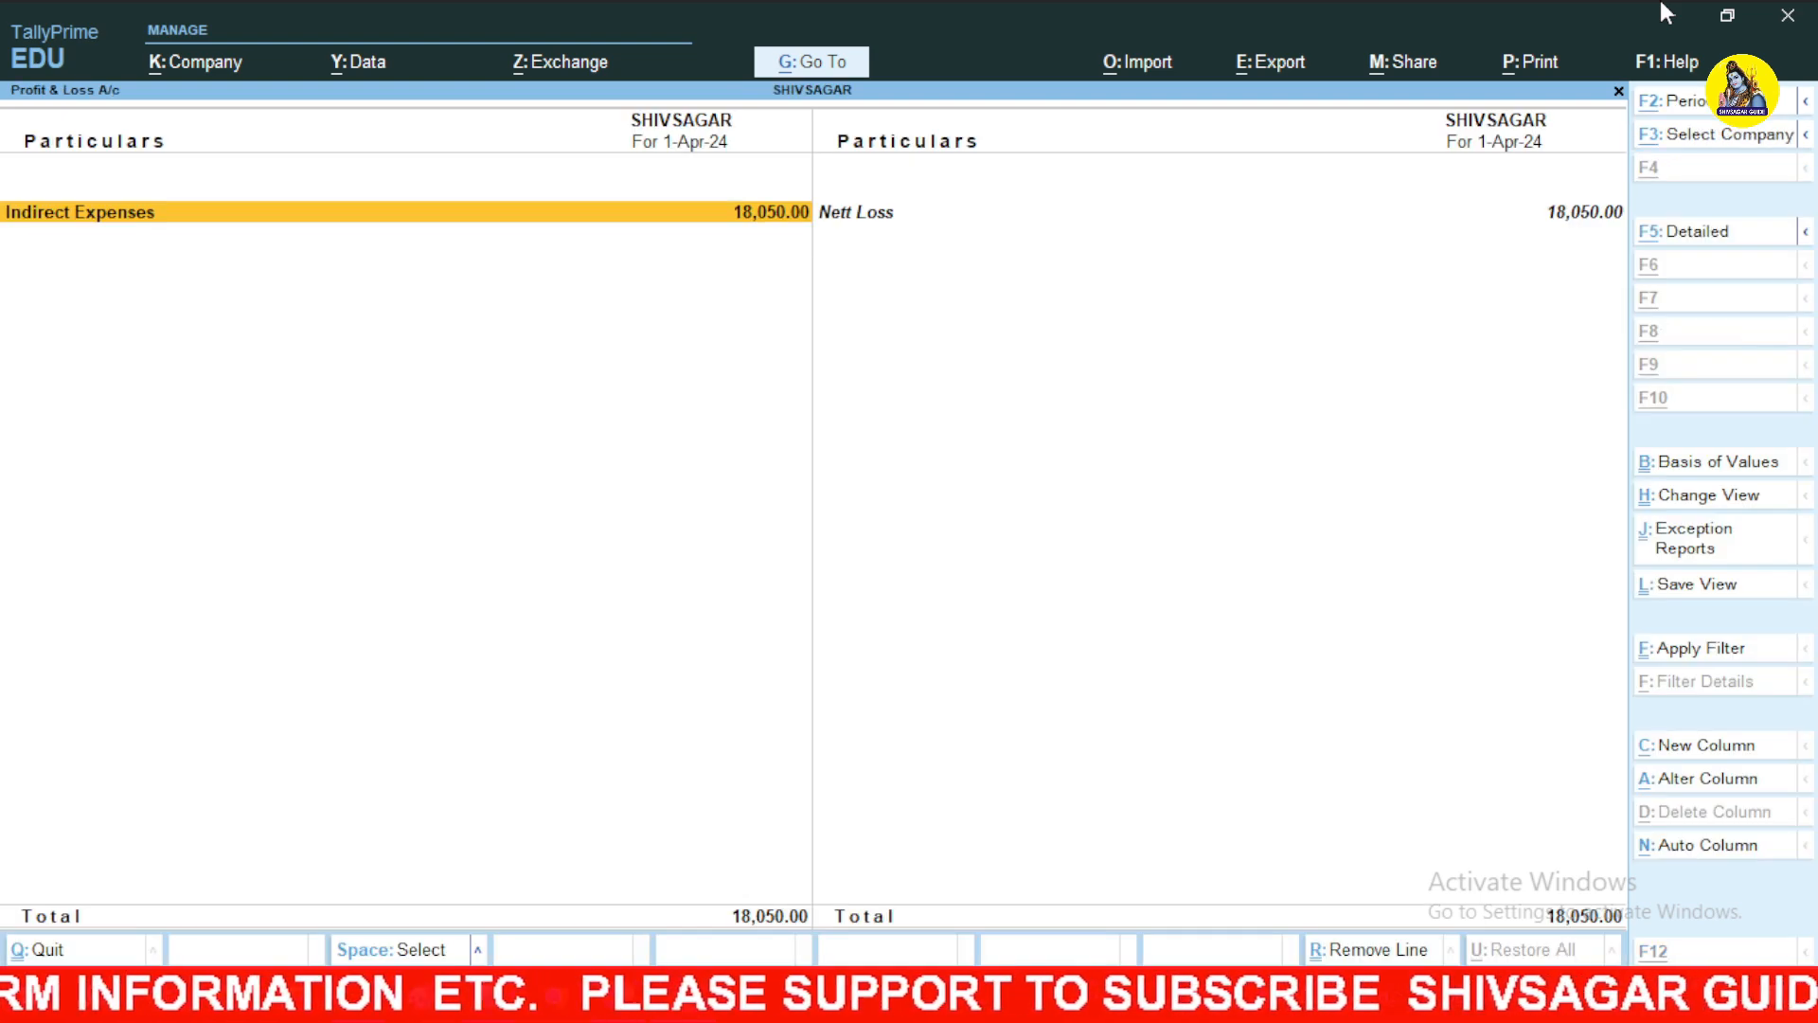
key("alt+F5")
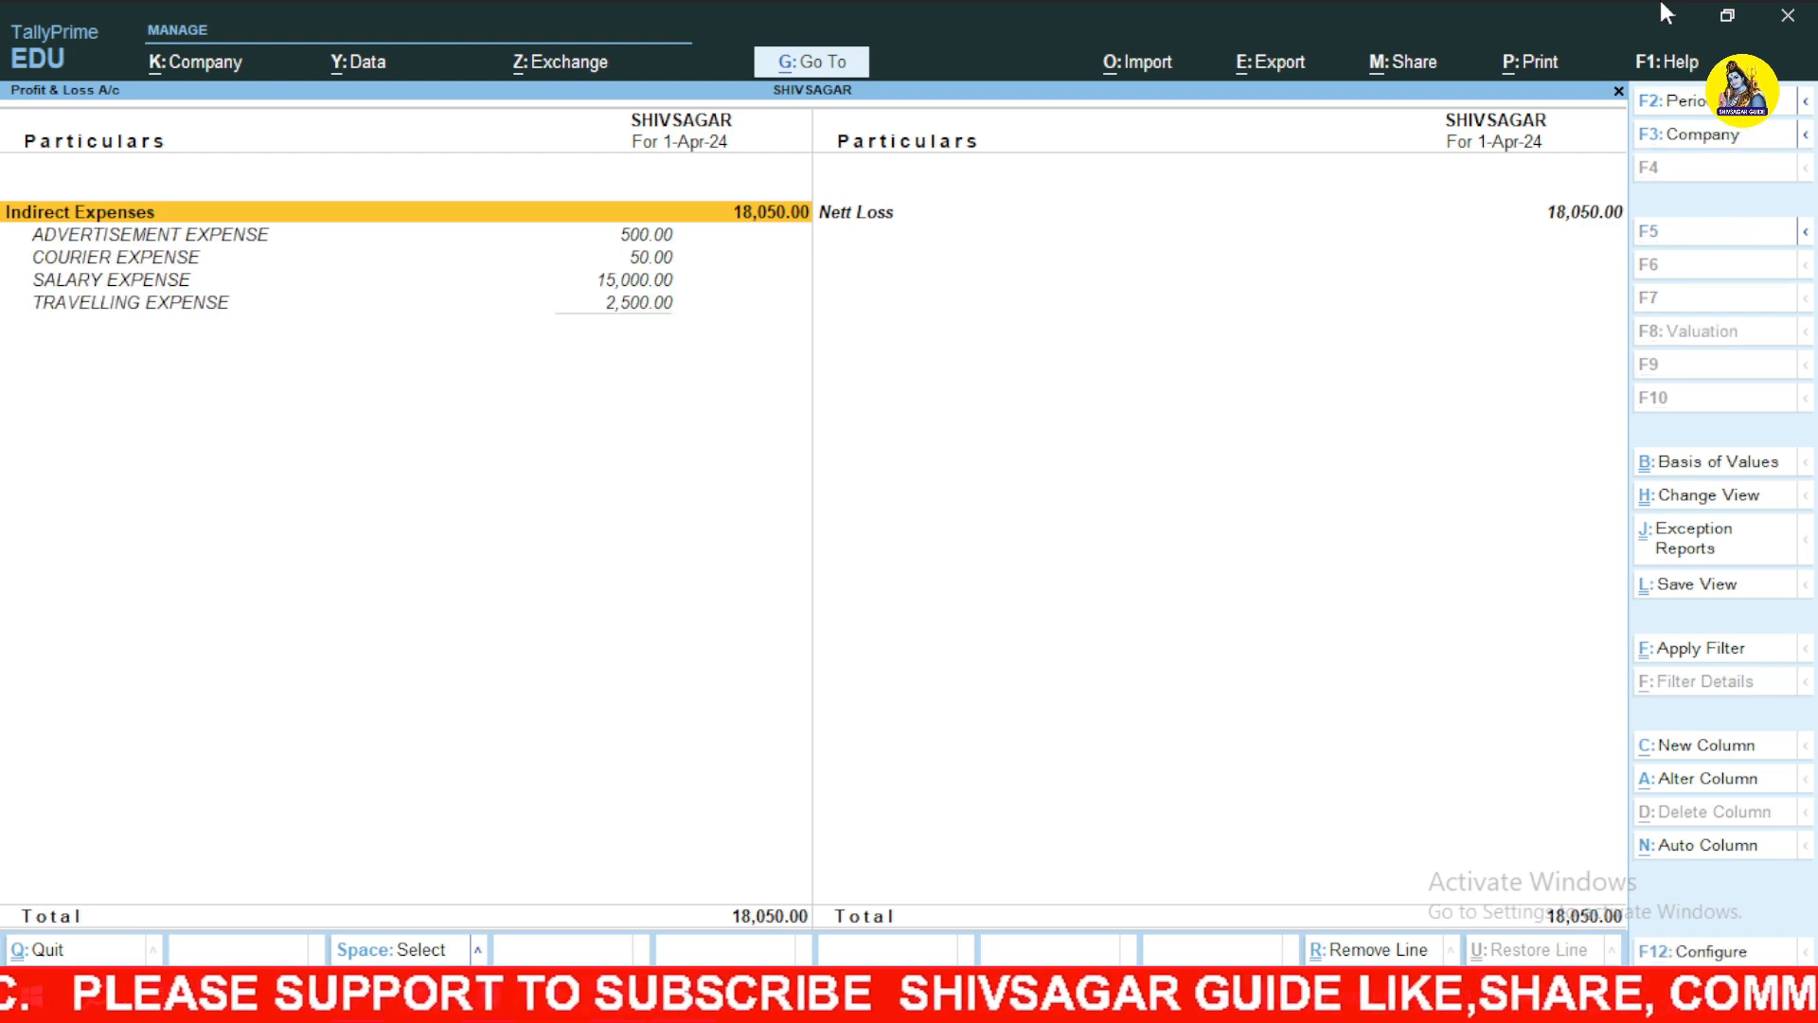
key("alt")
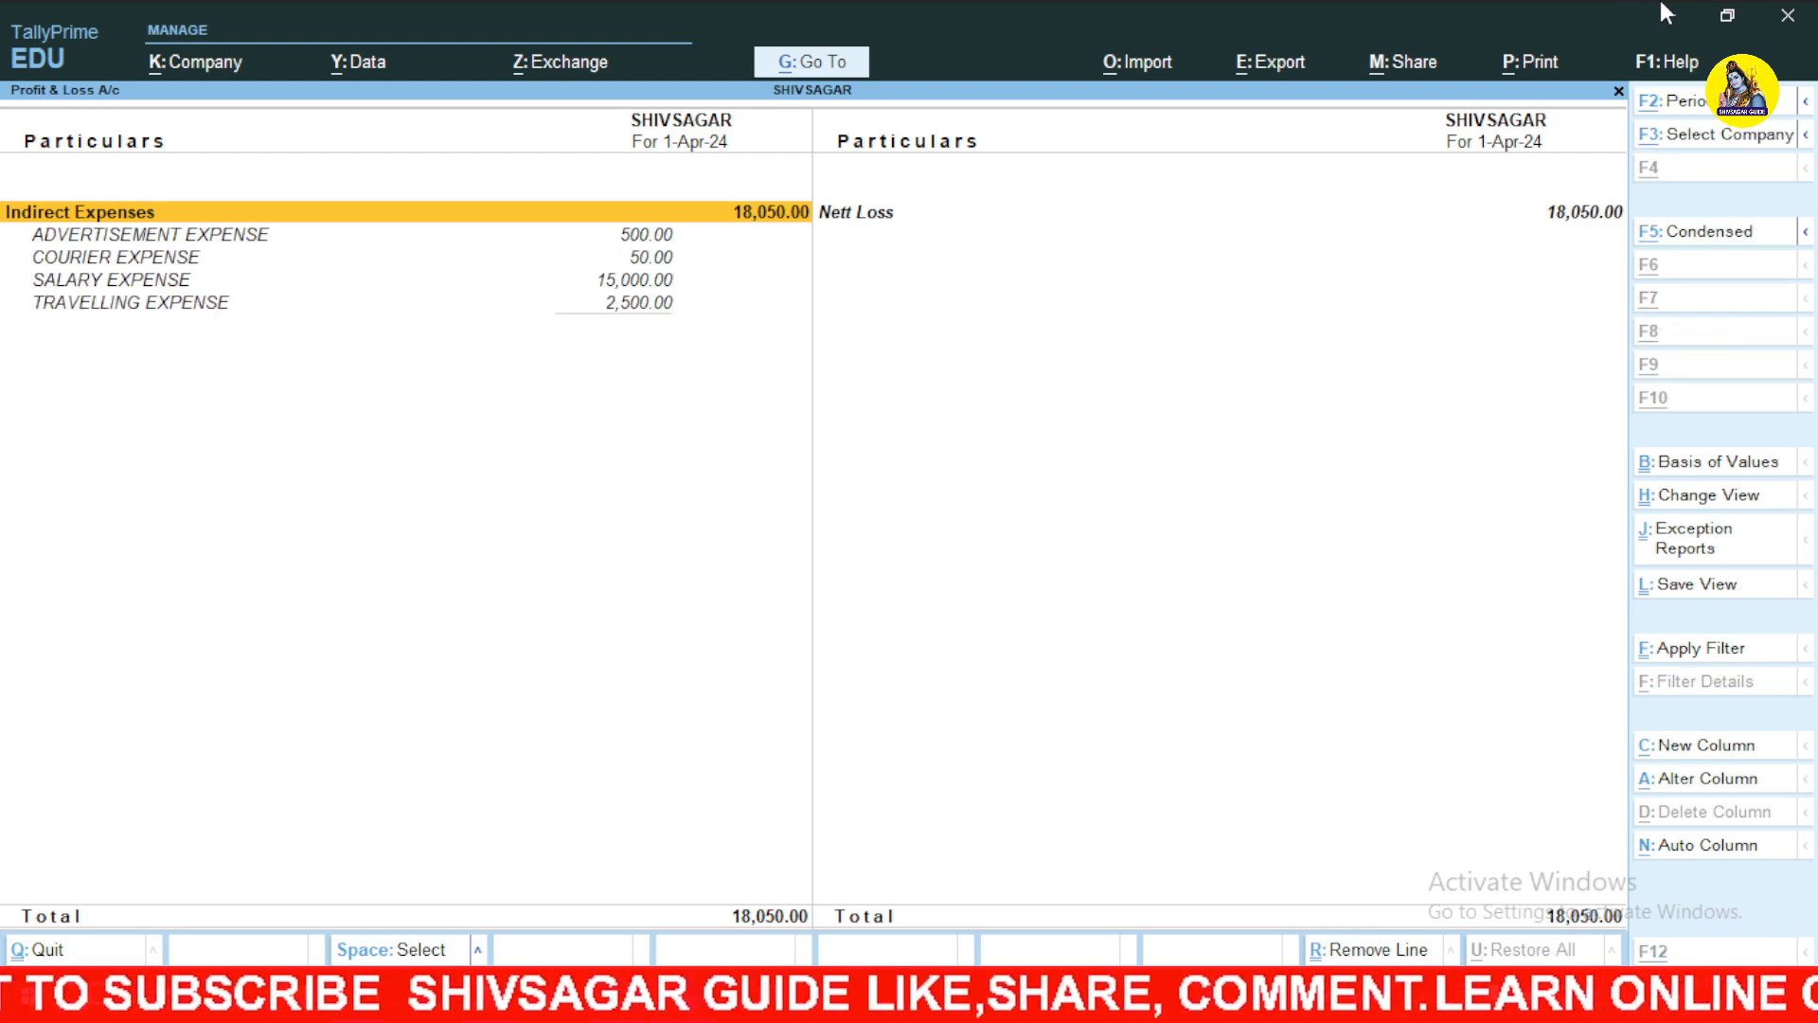
key("alt+F5")
key("alt+F5")
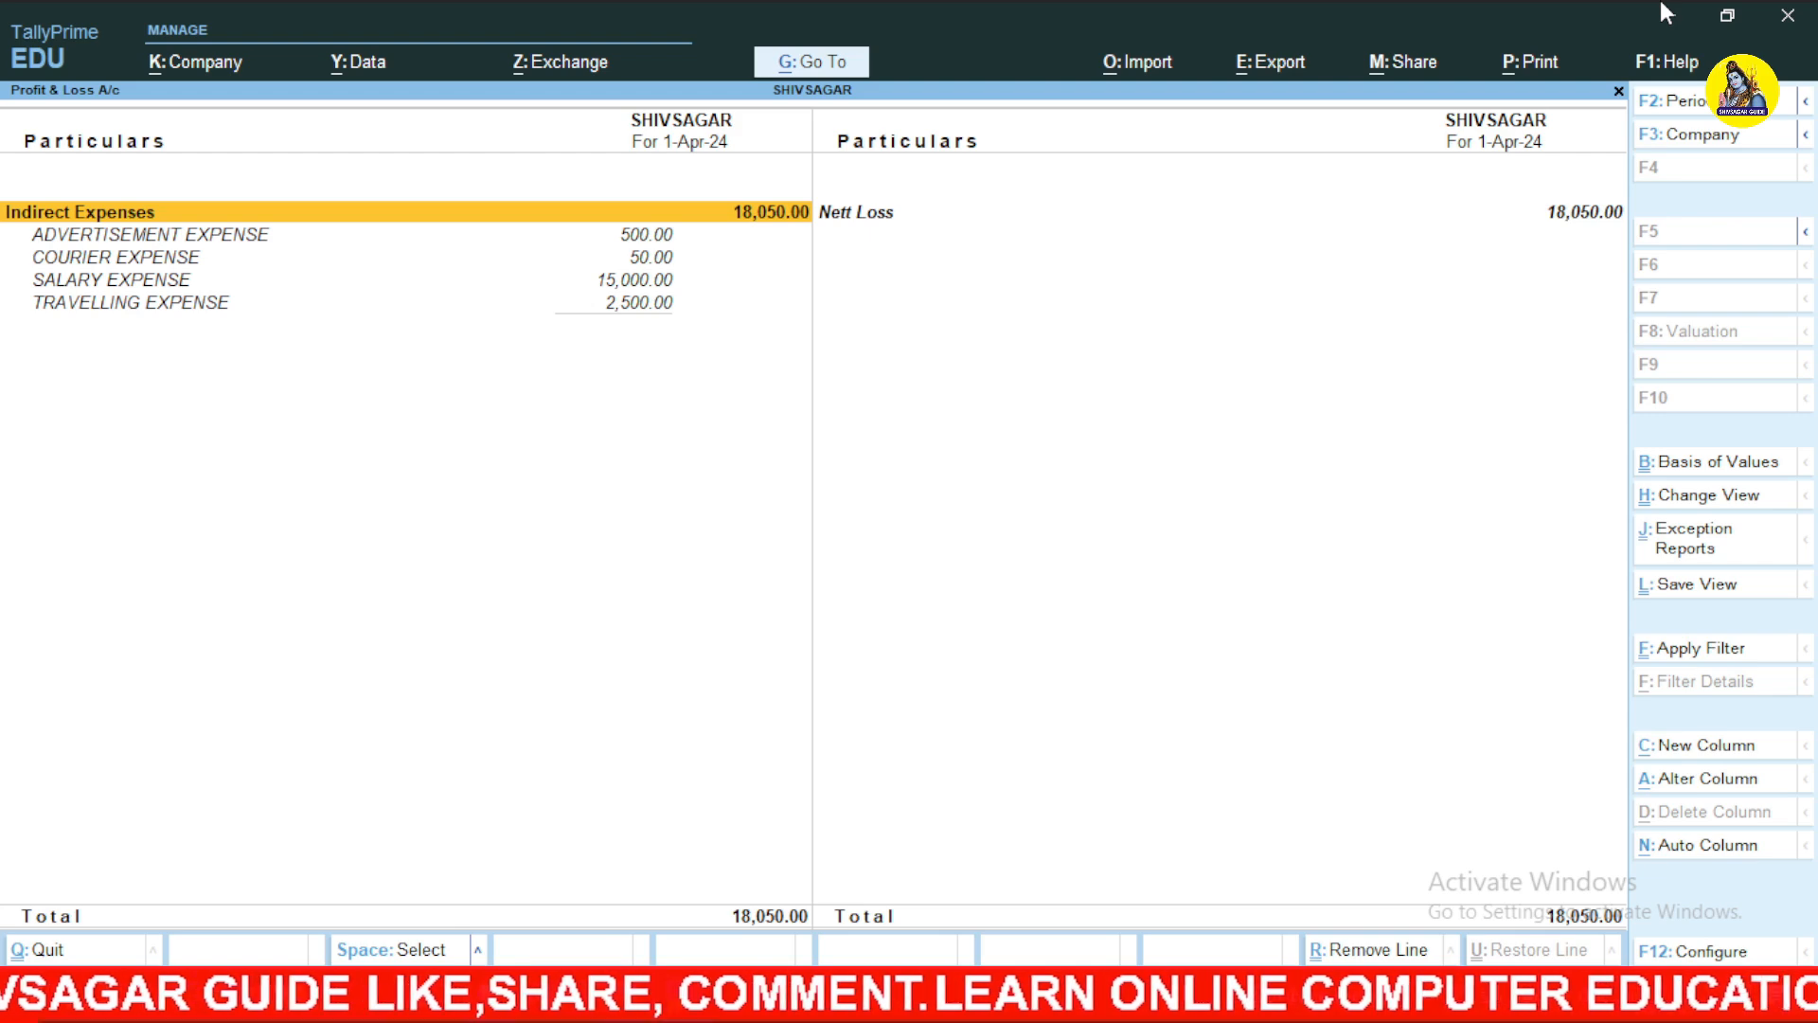
Drill down from Indirect Expenses to the April vouchers of the COURIER EXPENSE ledger.
key("Down")
key("Down")
key("Up")
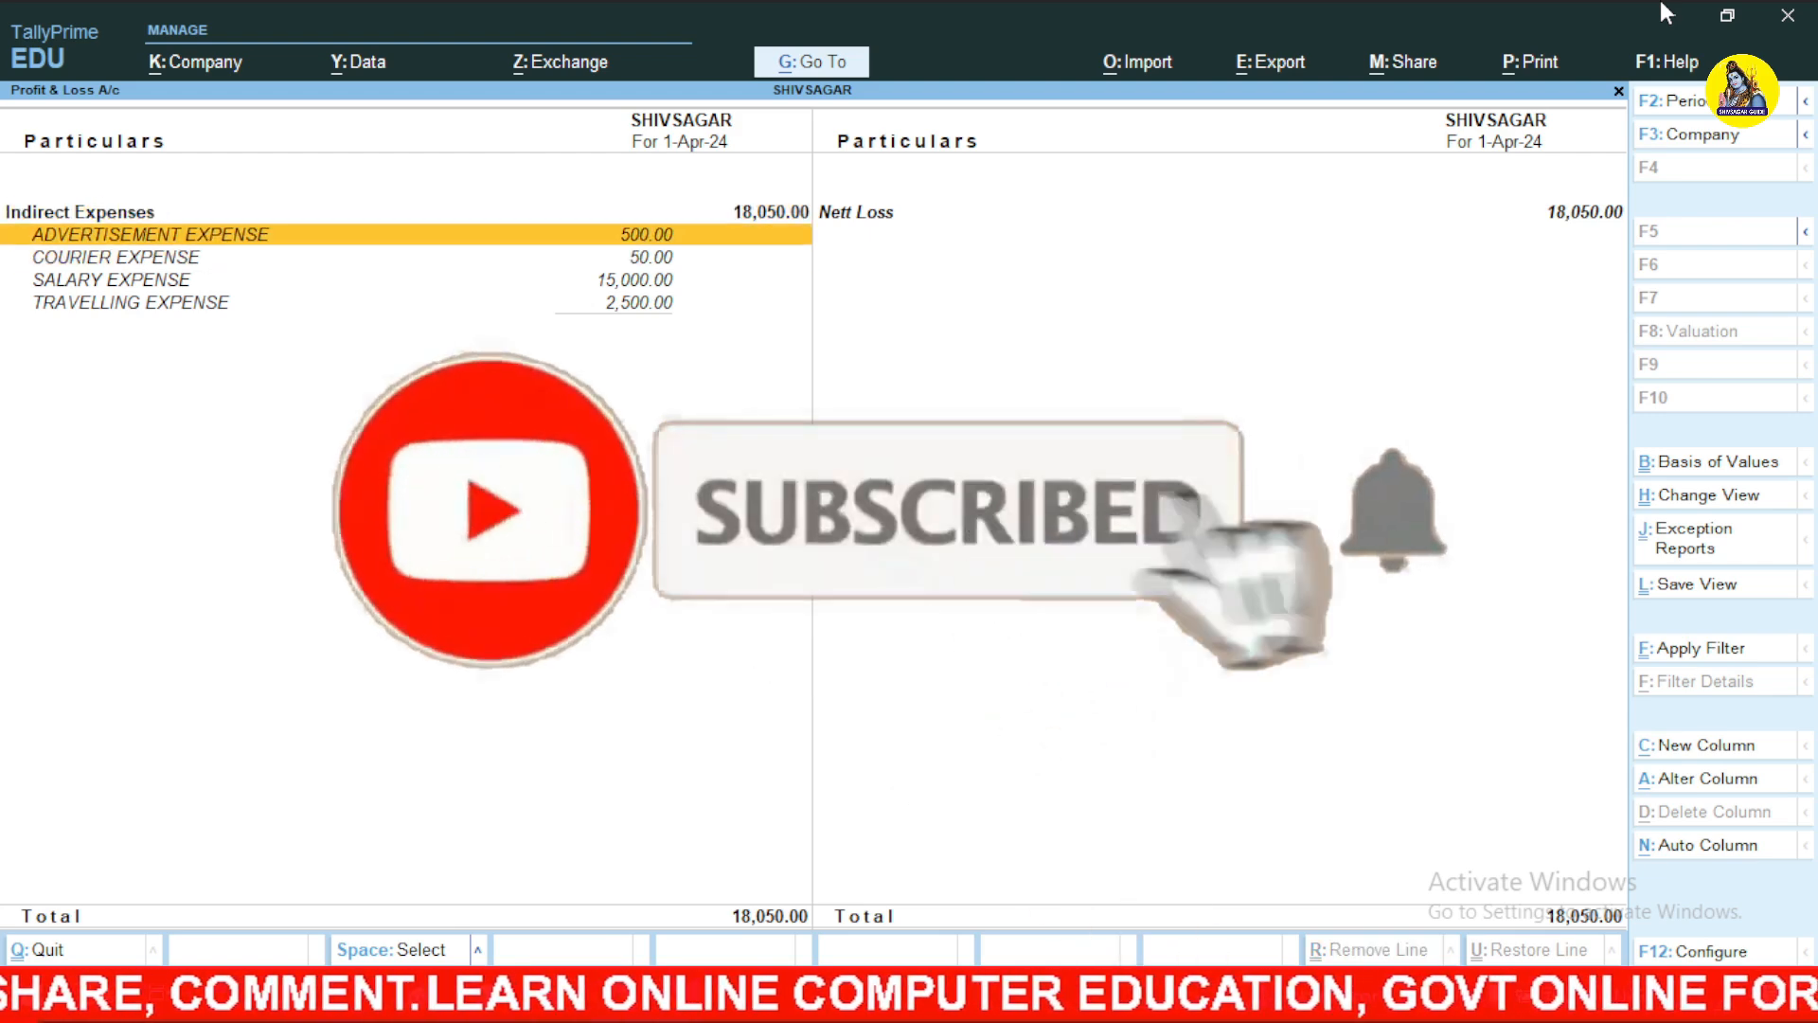
key("Down")
key("Down")
key("Up")
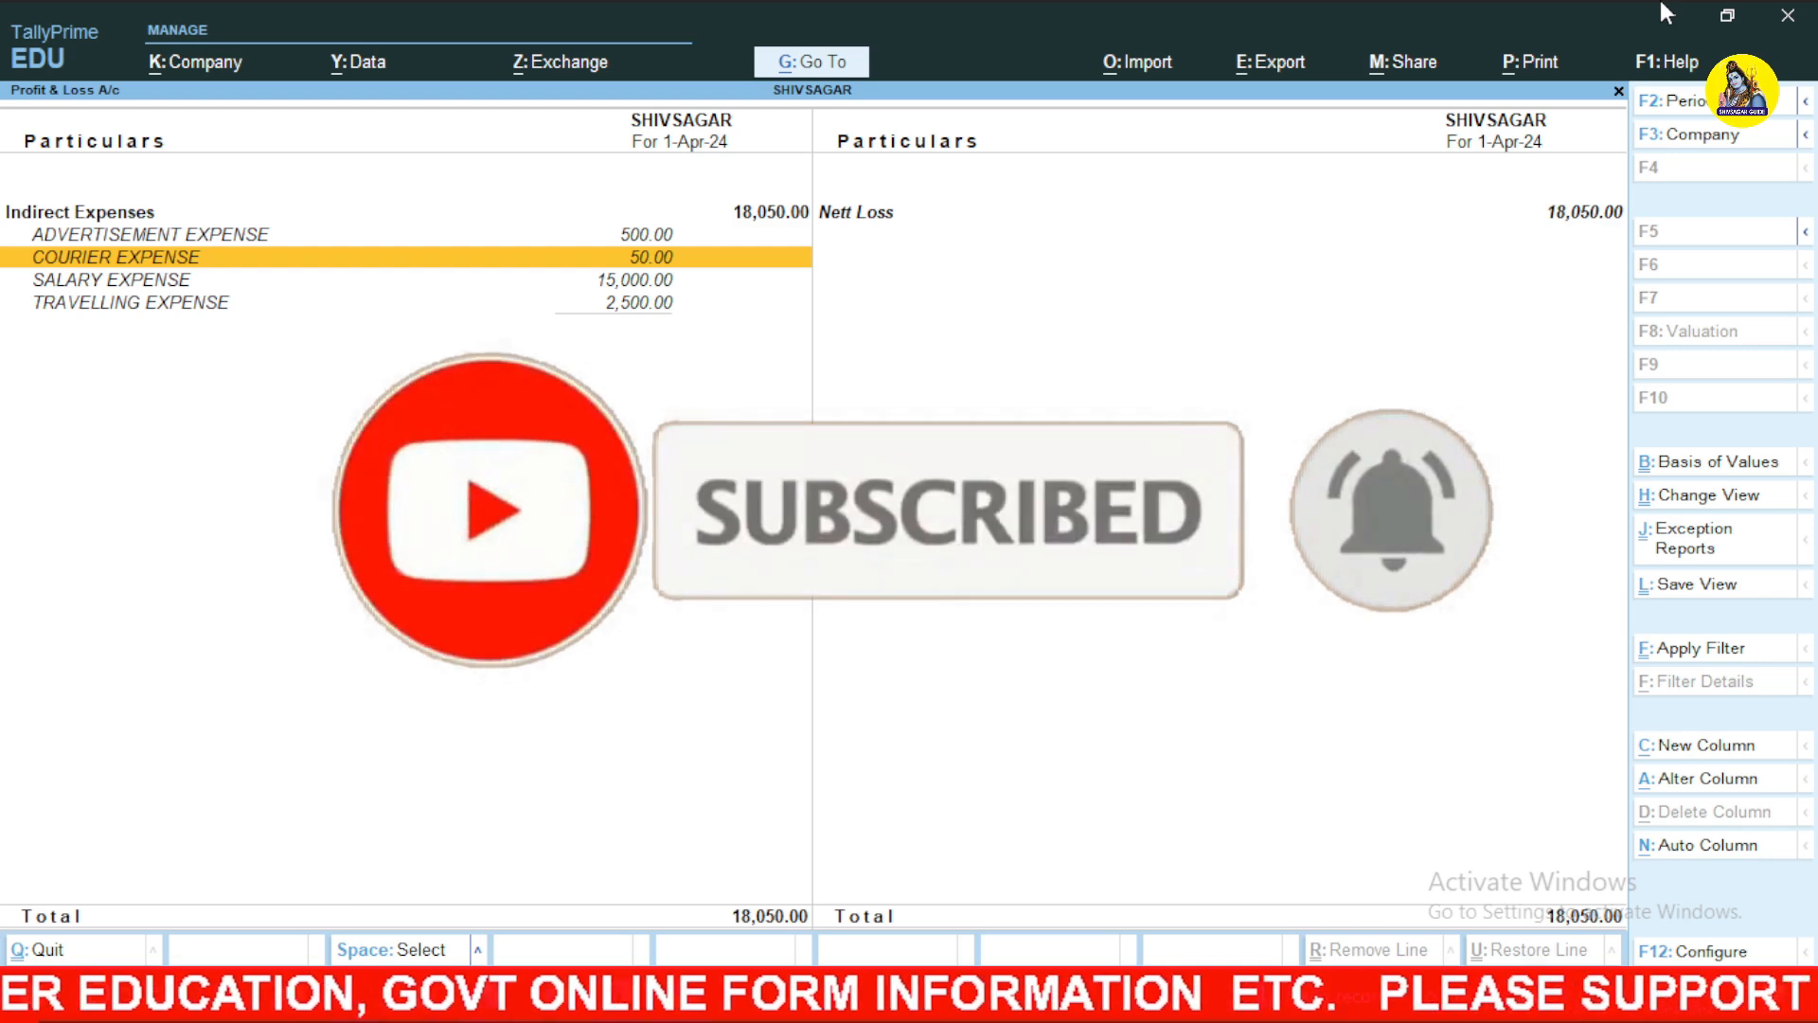
key("Return")
key("Return")
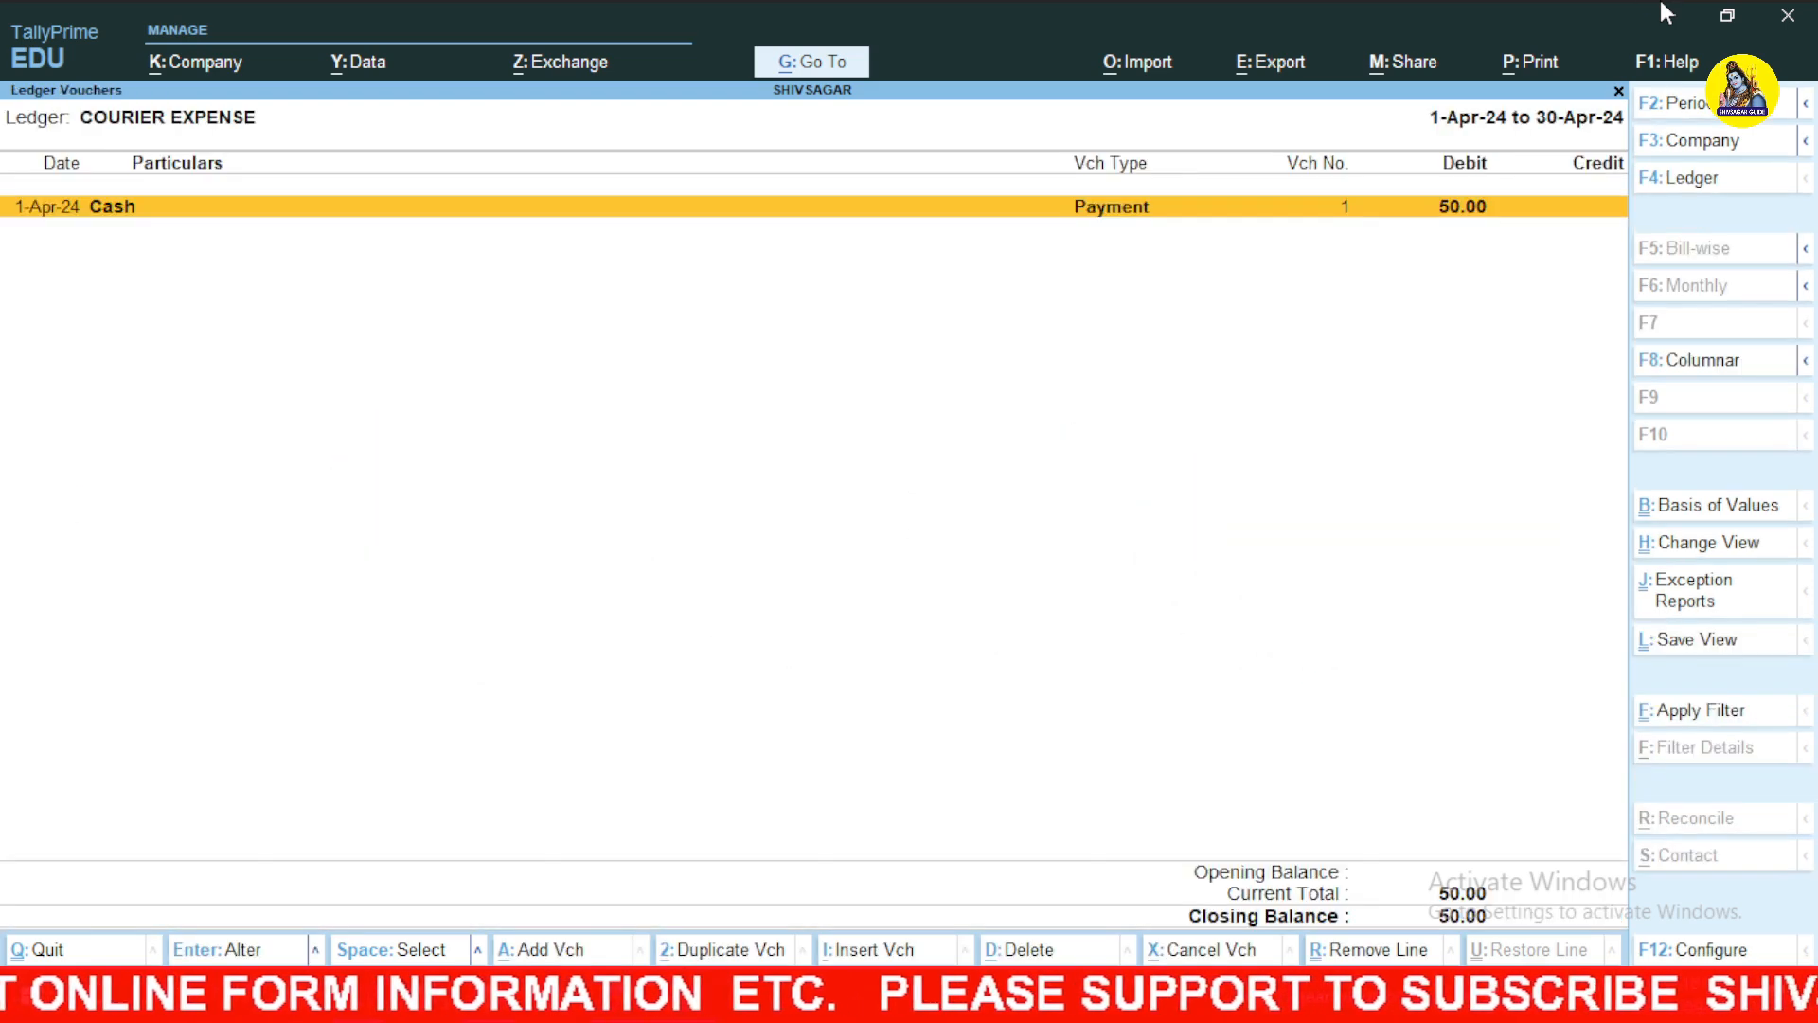
Set the COURIER EXPENSE debit and the matching Cash credit to 150 in its payment voucher, and save the voucher.
key("Return")
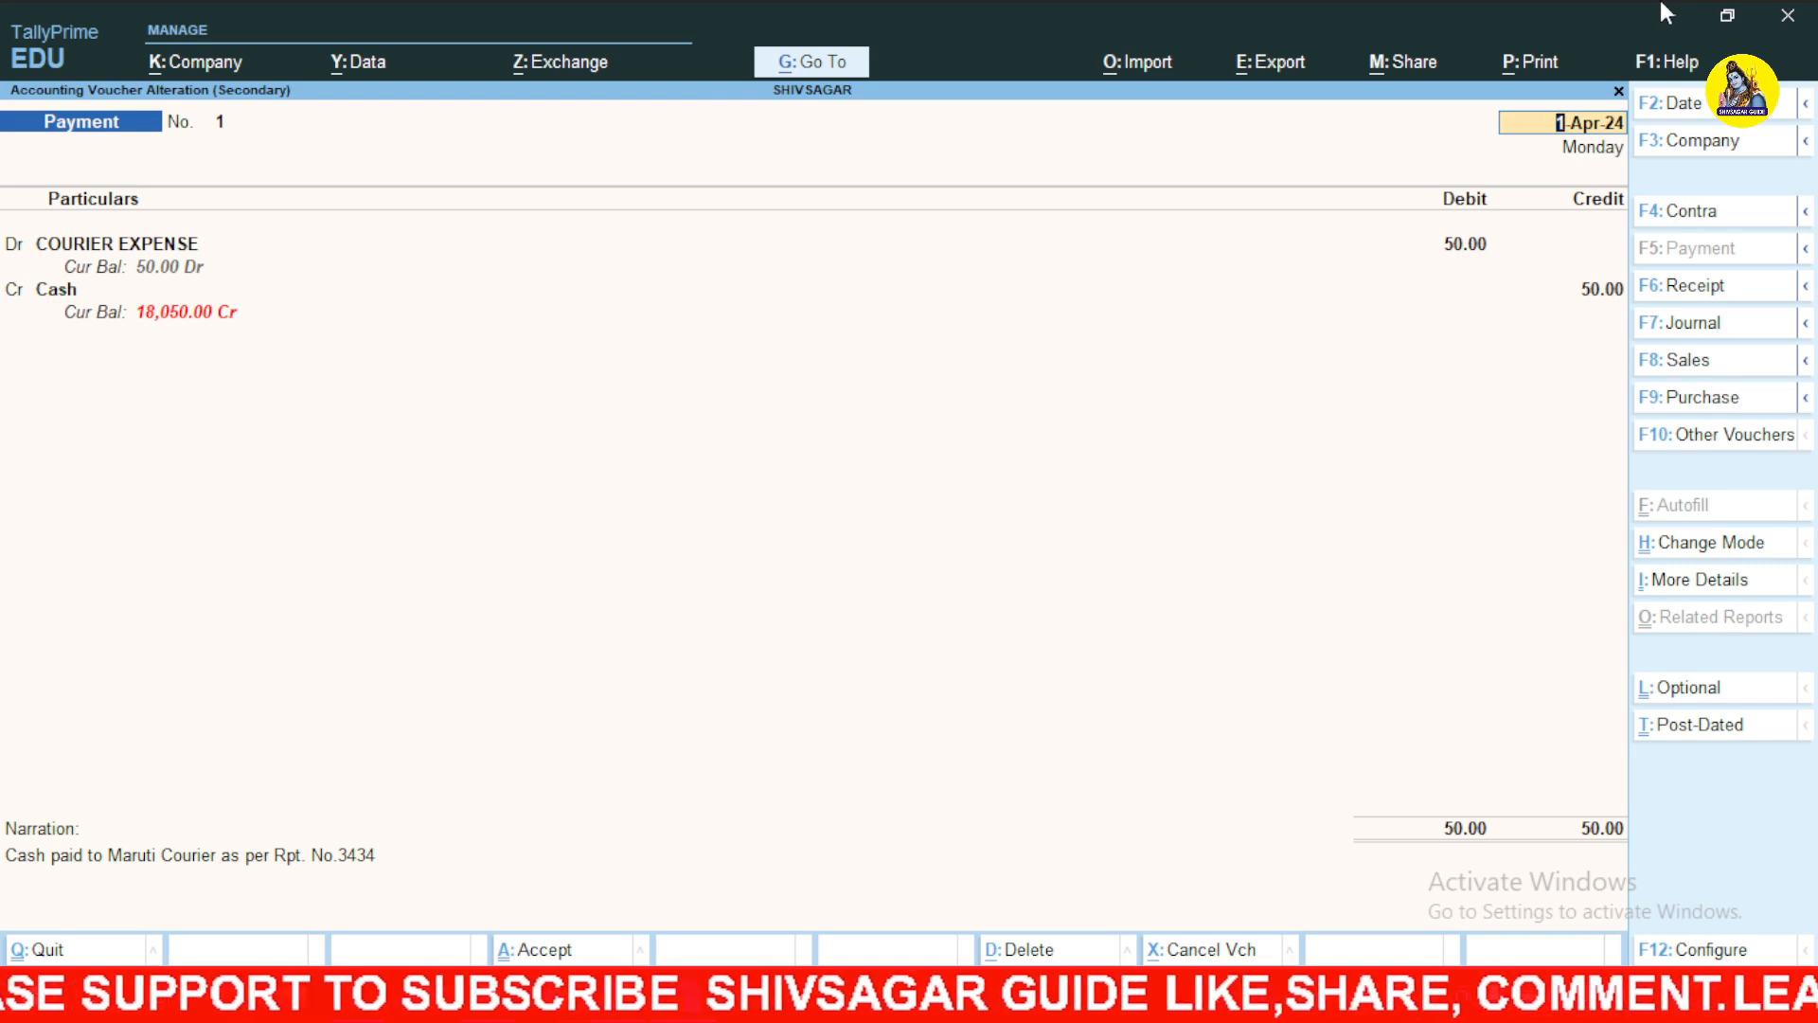
key("Return")
key("Return")
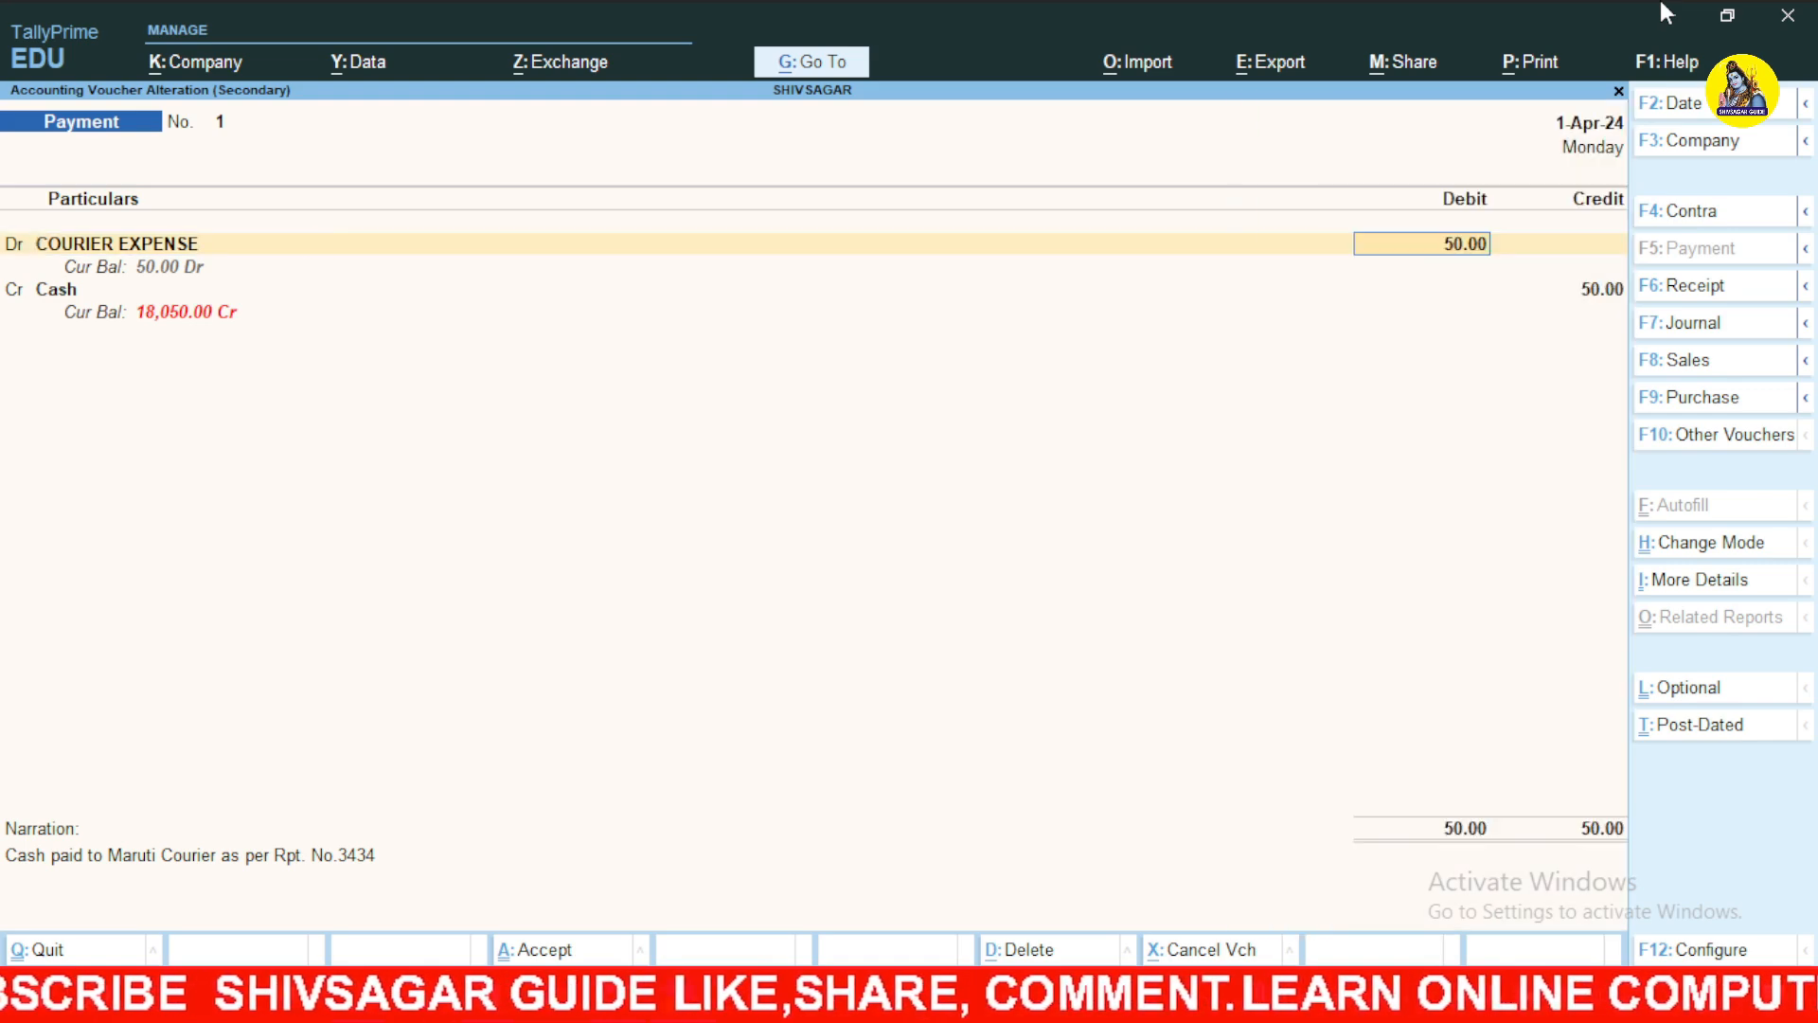
type("150")
key("Return")
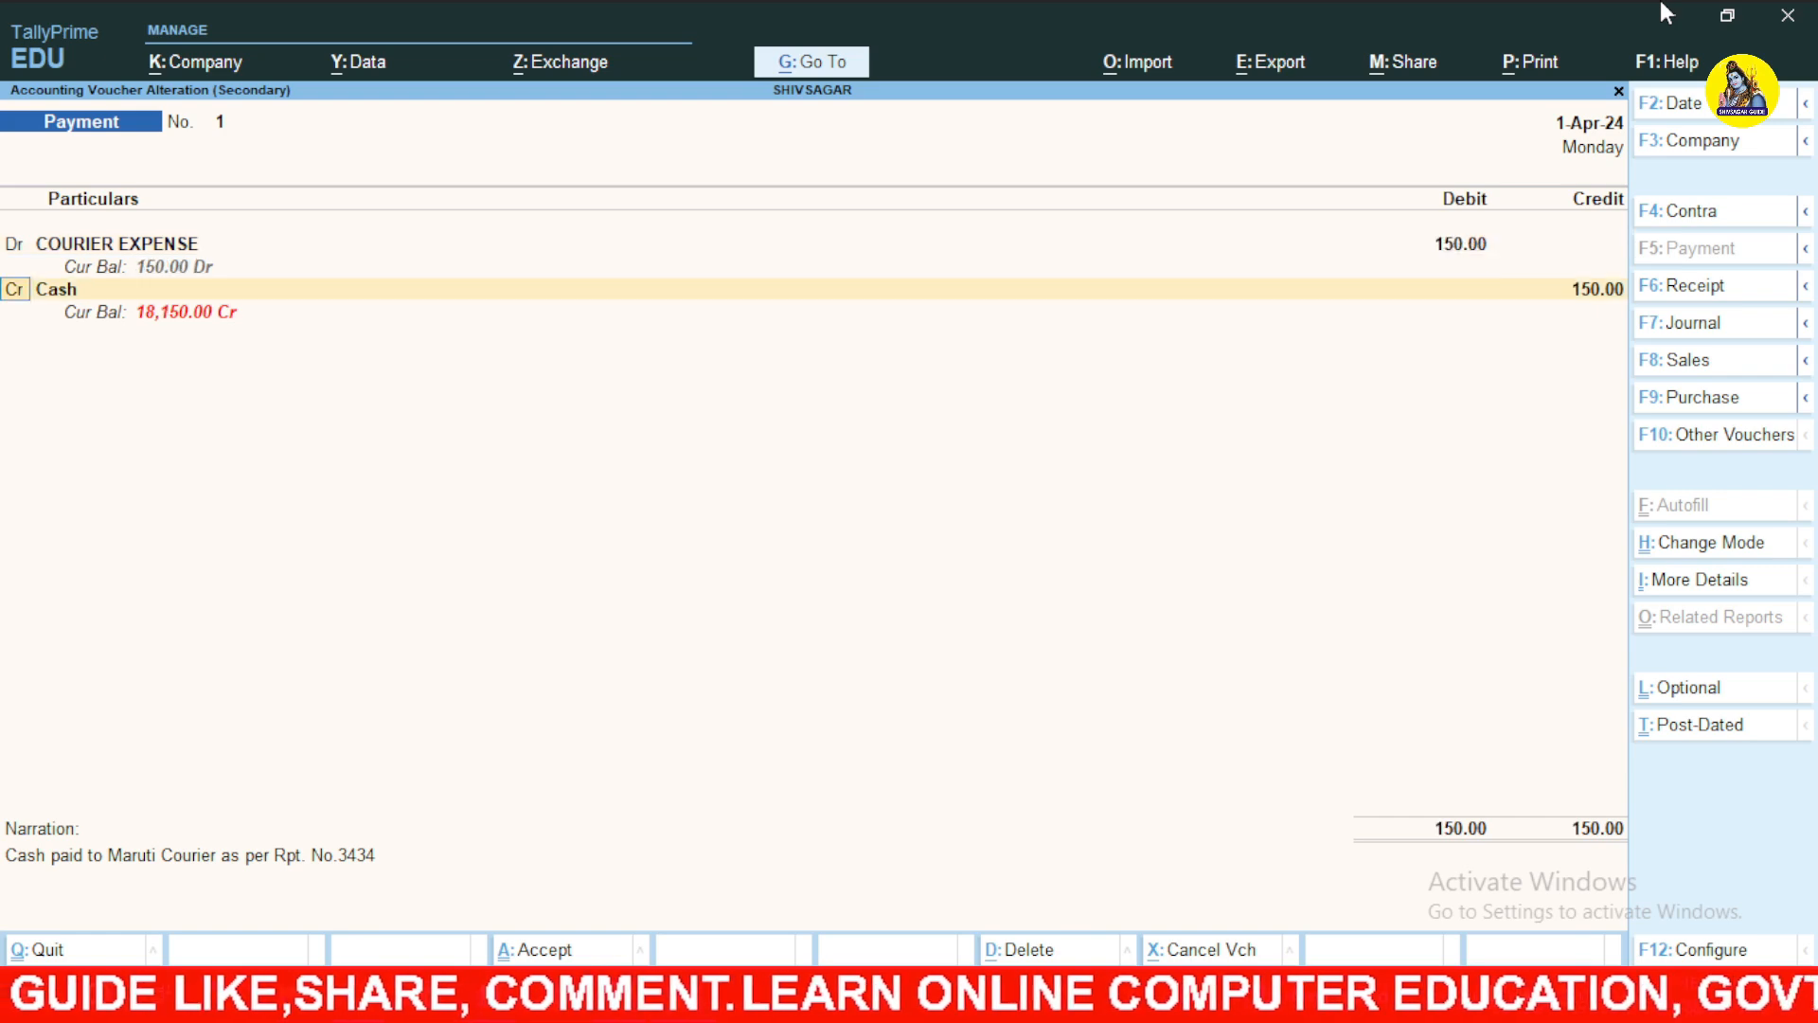
key("Return")
key("Return")
key("Return")
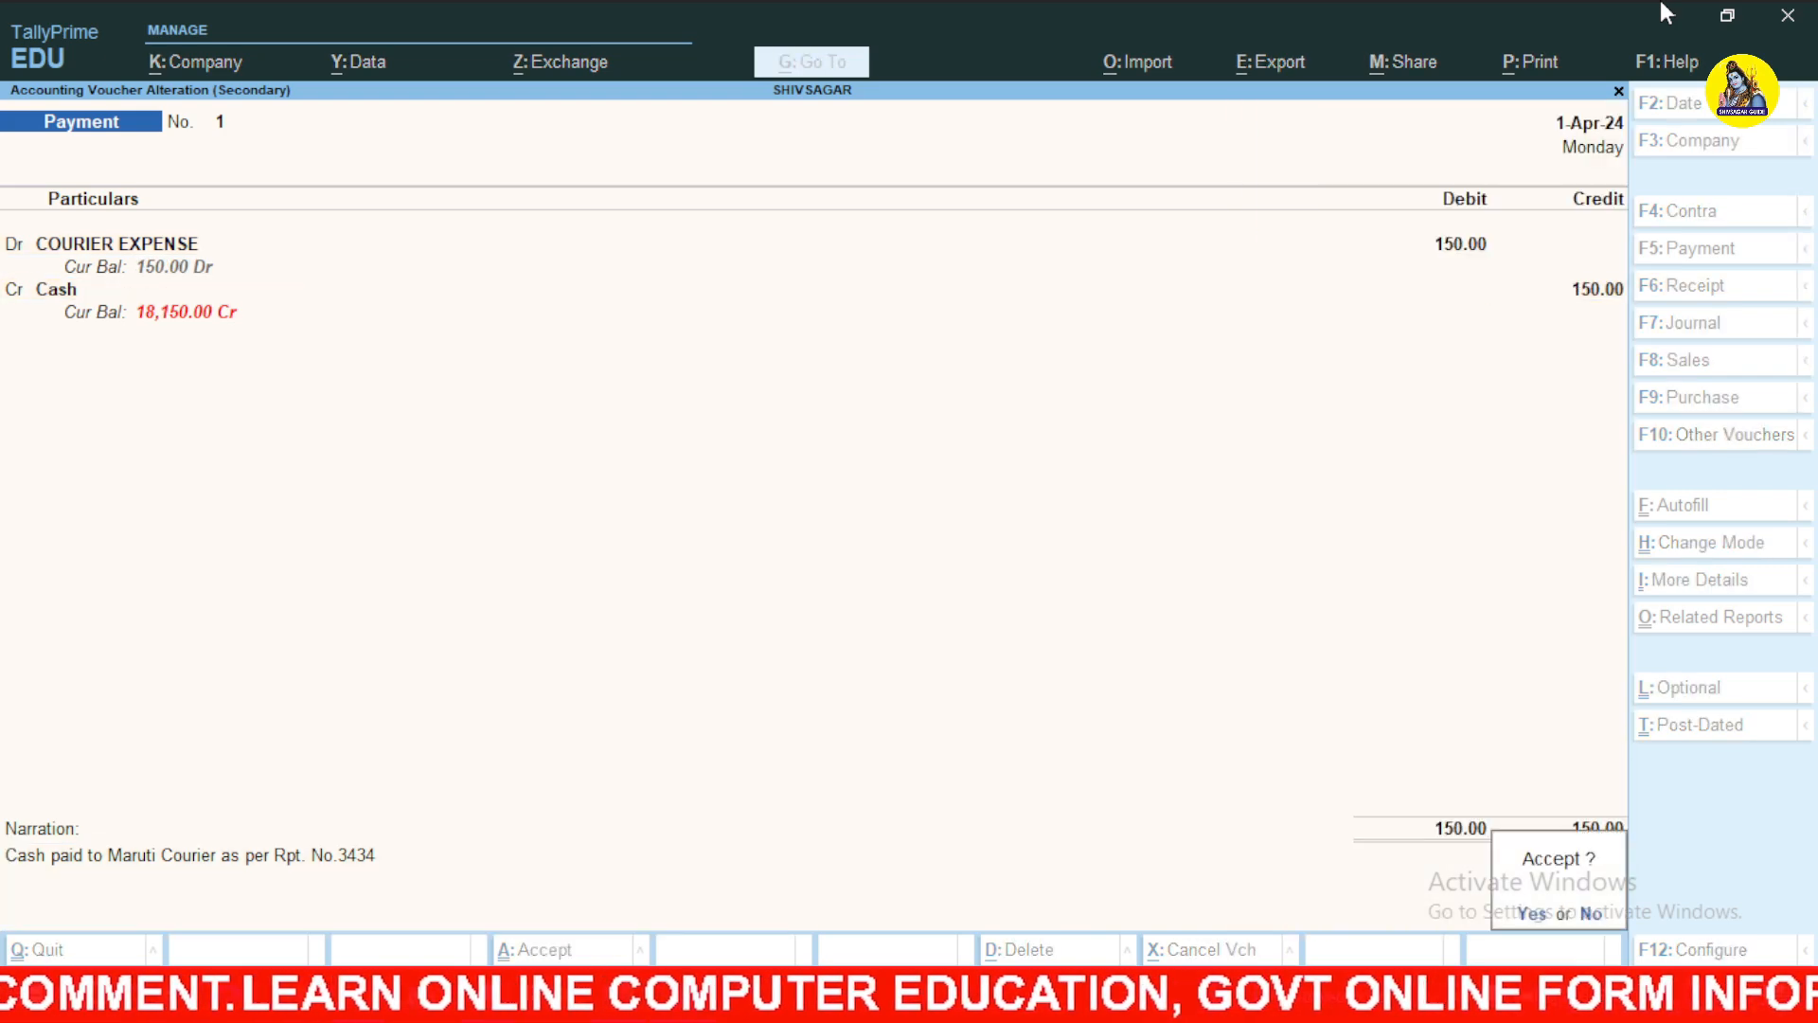
key("Return")
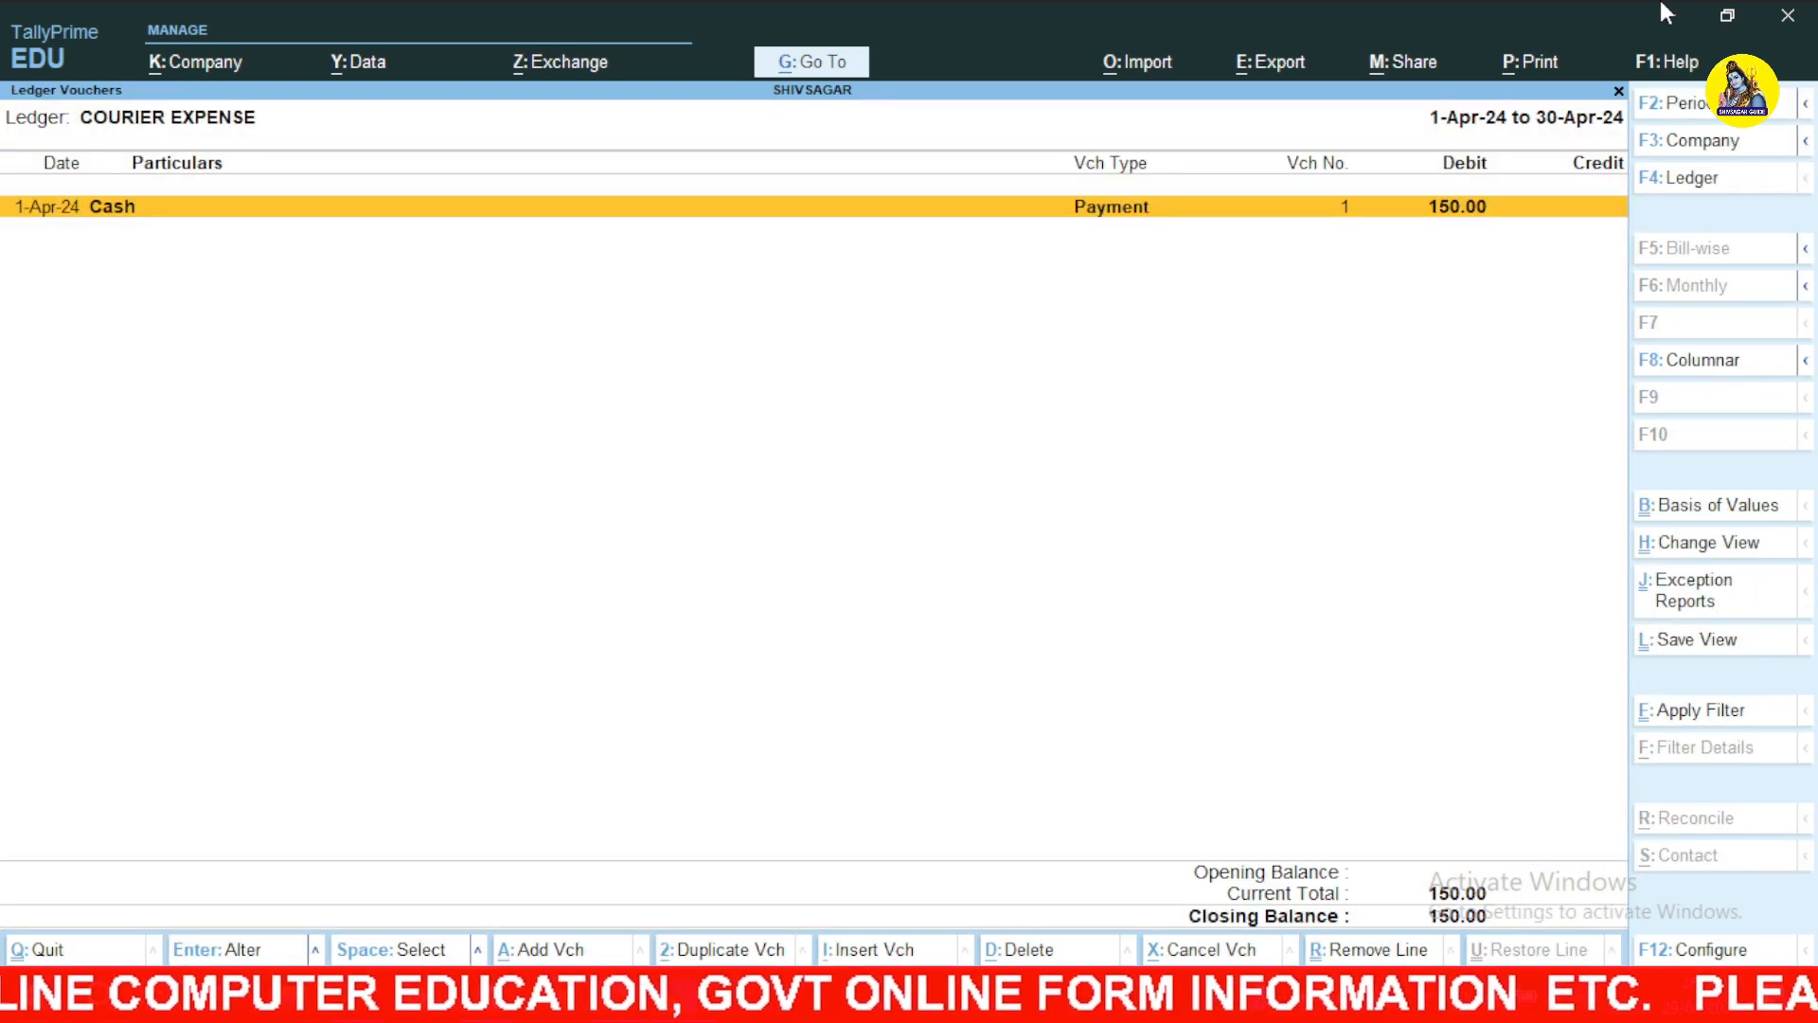
Leave the Profit & Loss A/c and open the Balance Sheet in the detailed format.
key("Escape")
key("Escape")
key("Escape")
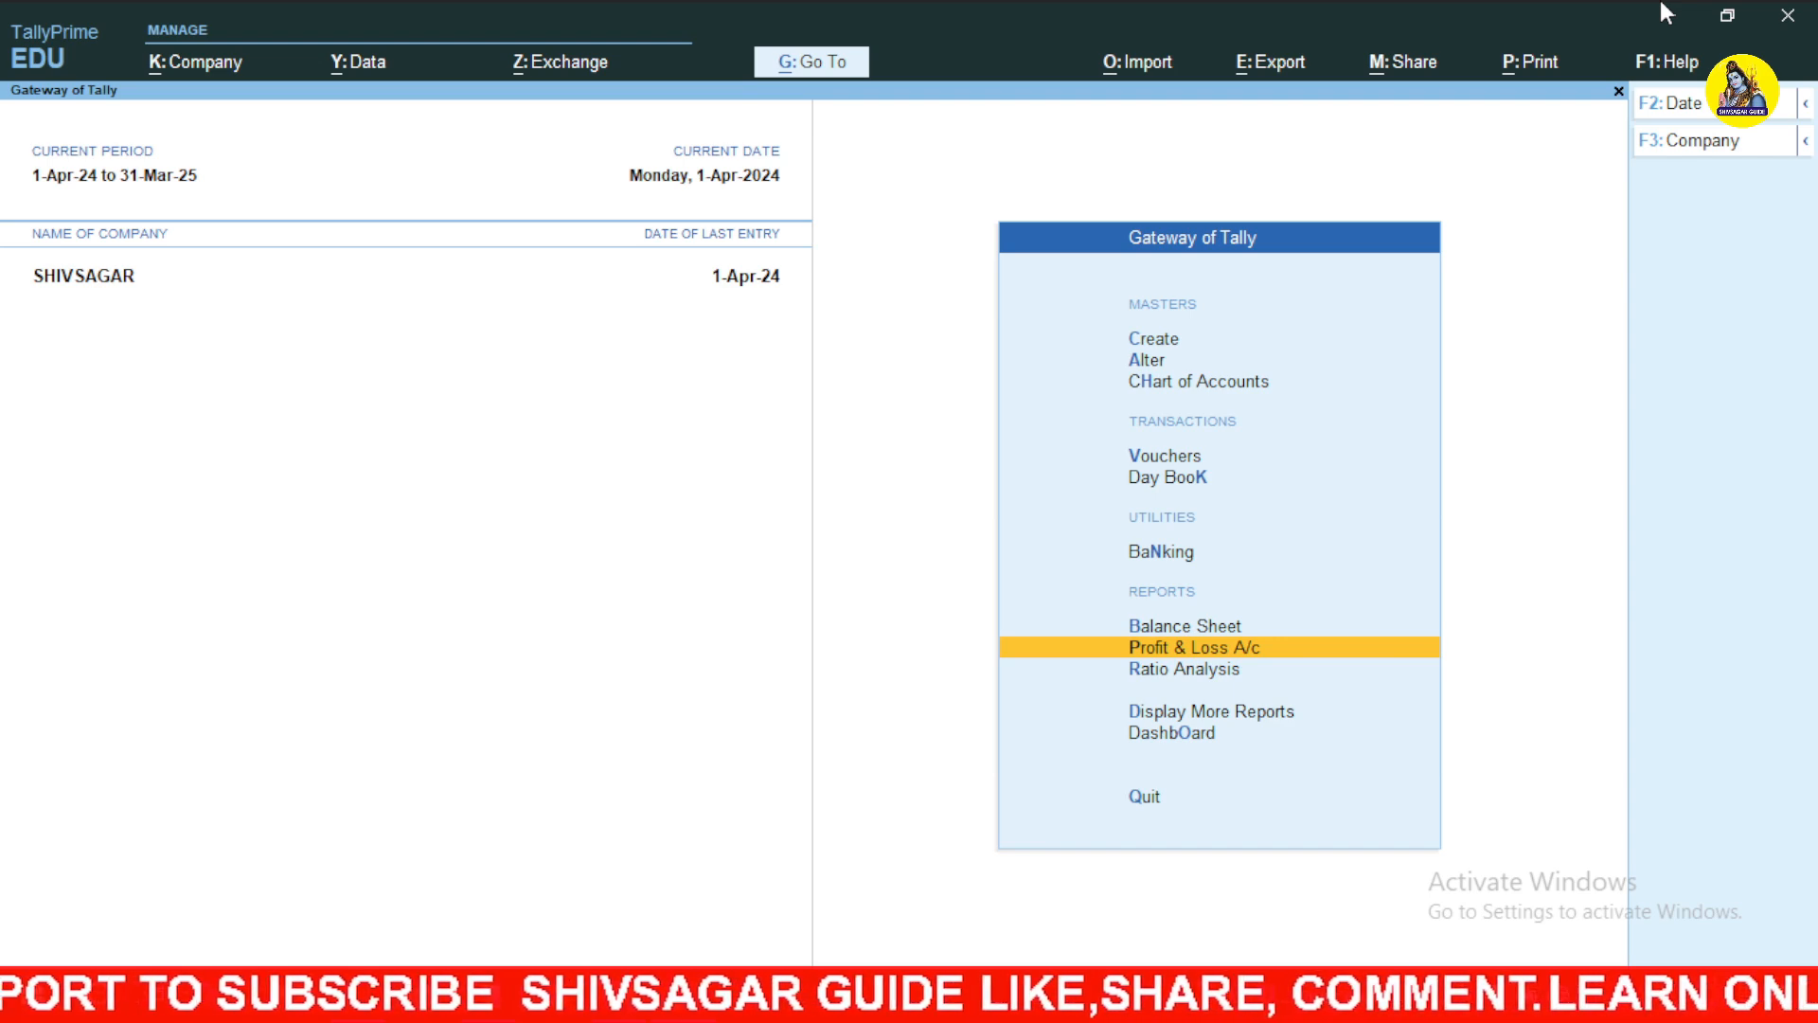
key("Up")
key("Return")
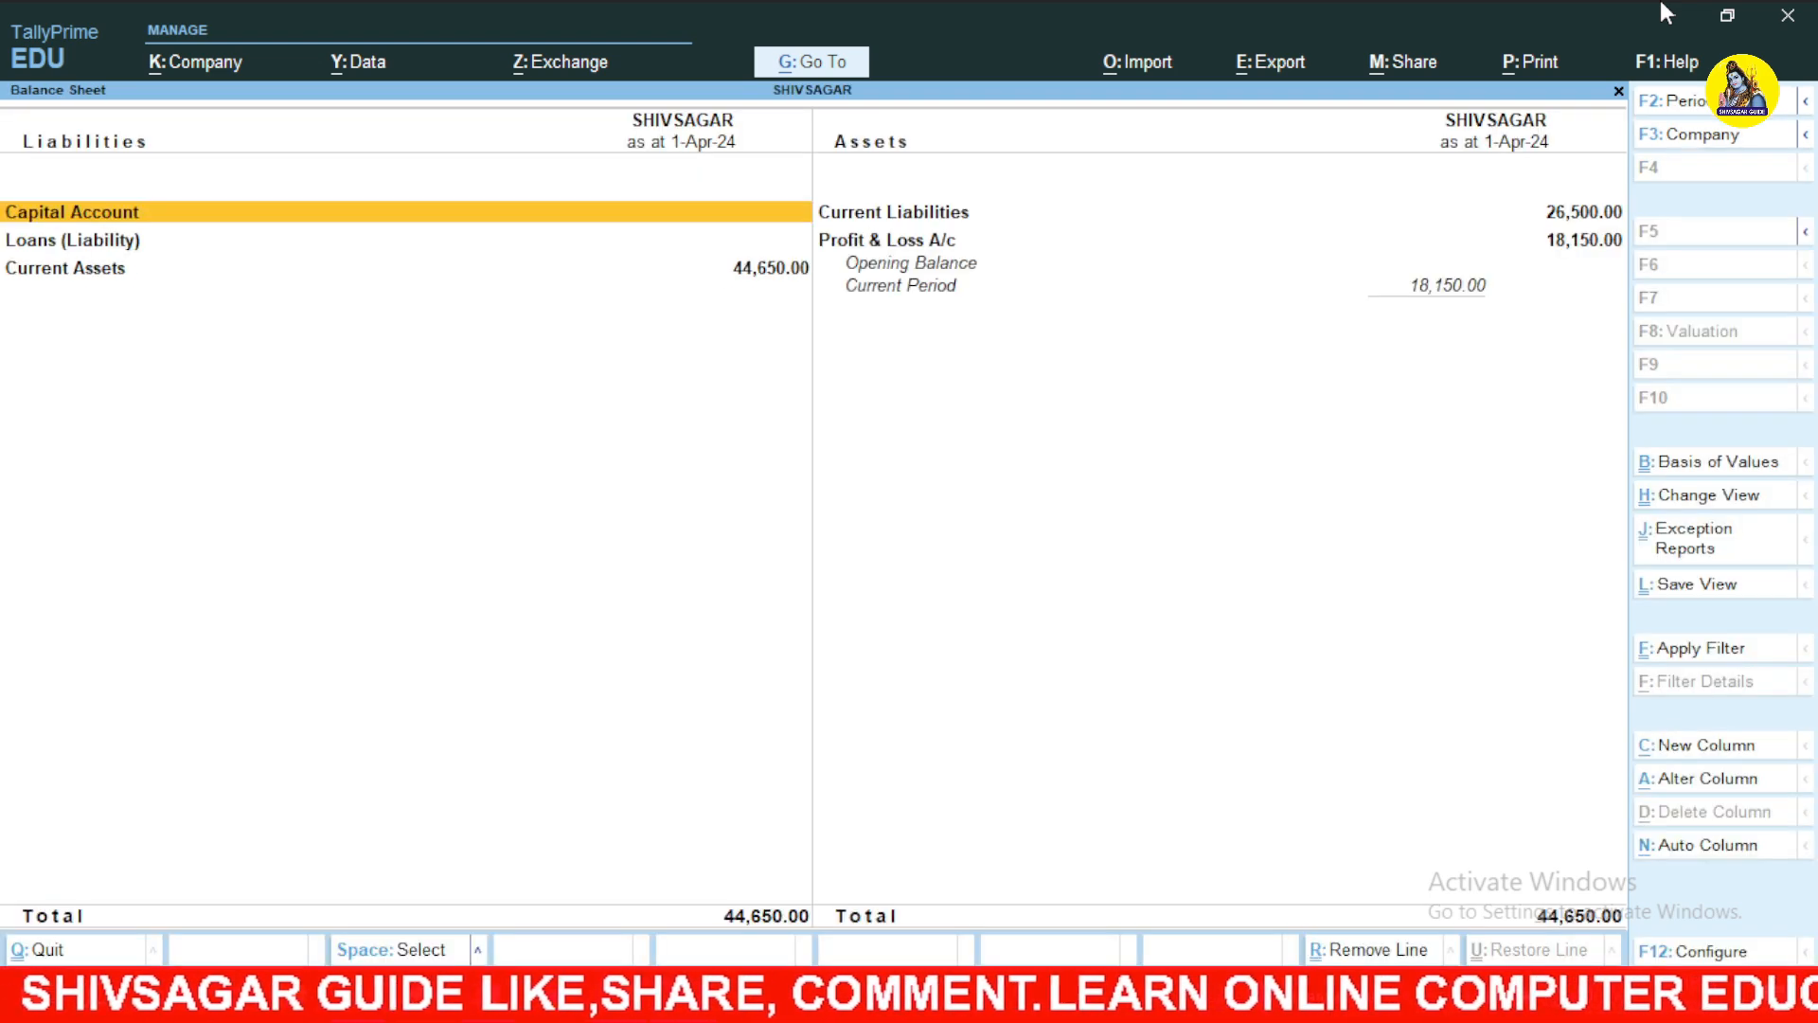
key("alt+F5")
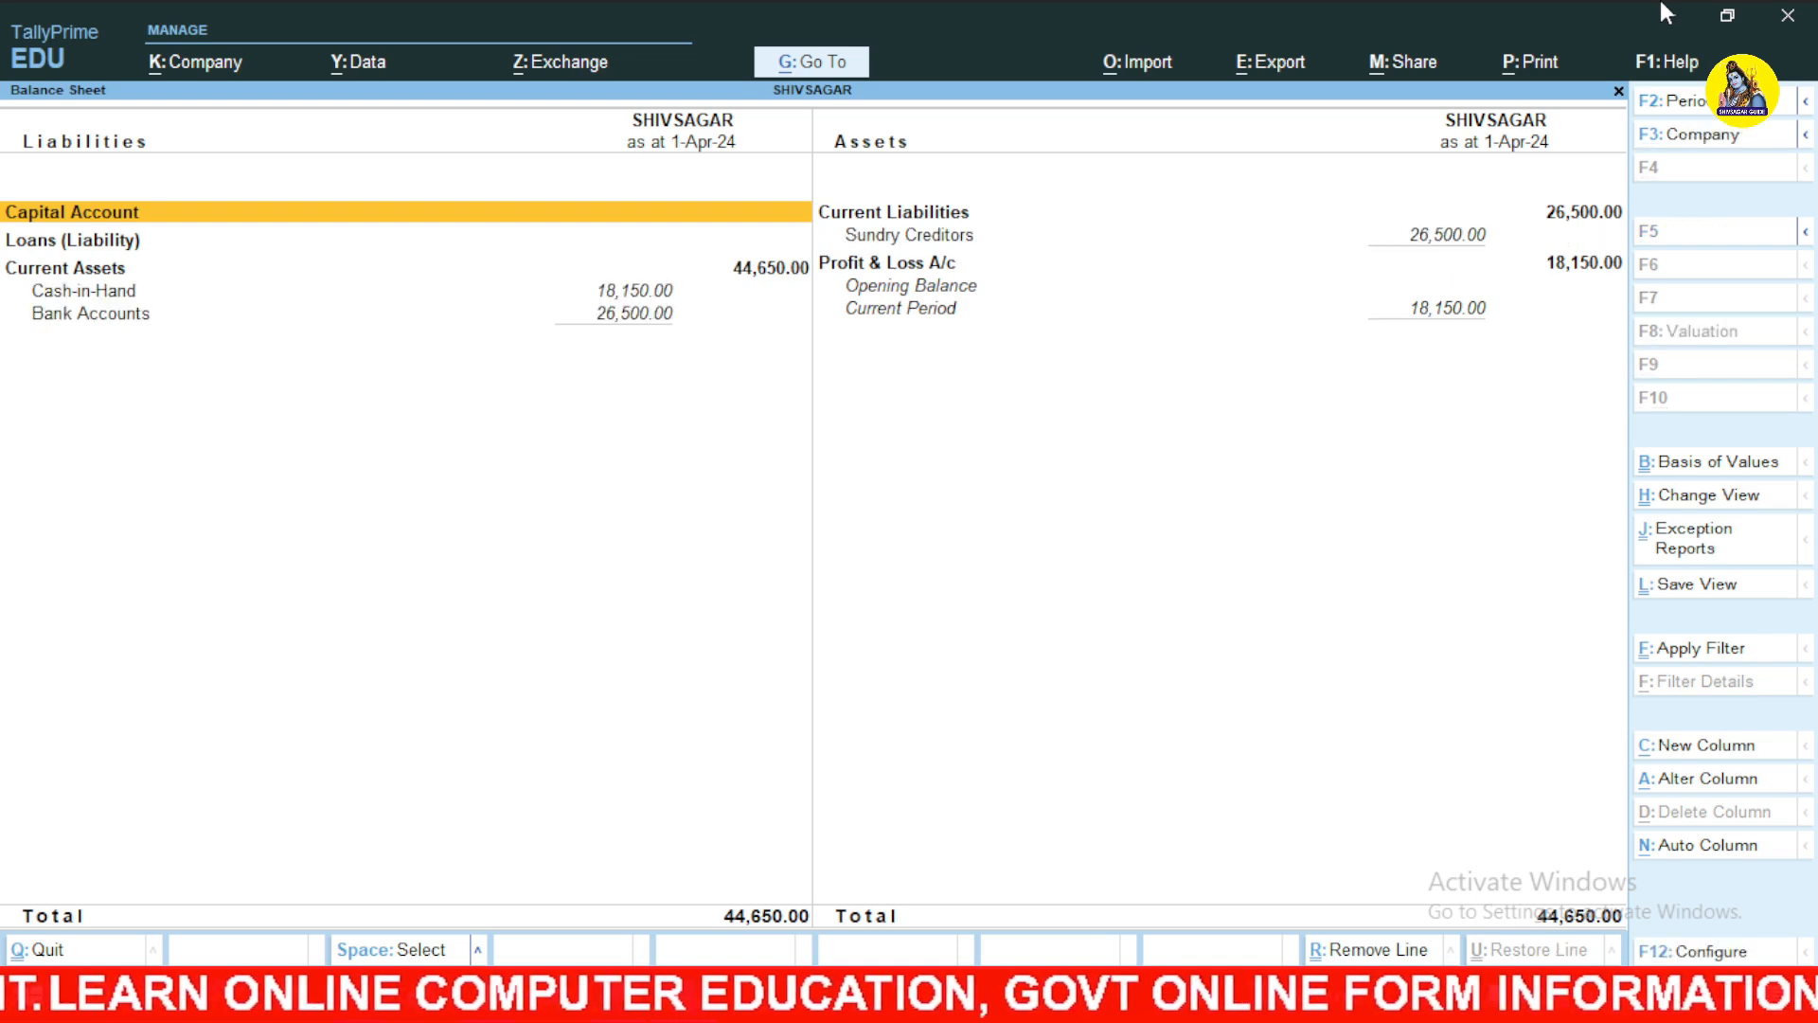
Open the group summary of Sundry Creditors under Current Liabilities in the Balance Sheet.
key("Right")
key("Down")
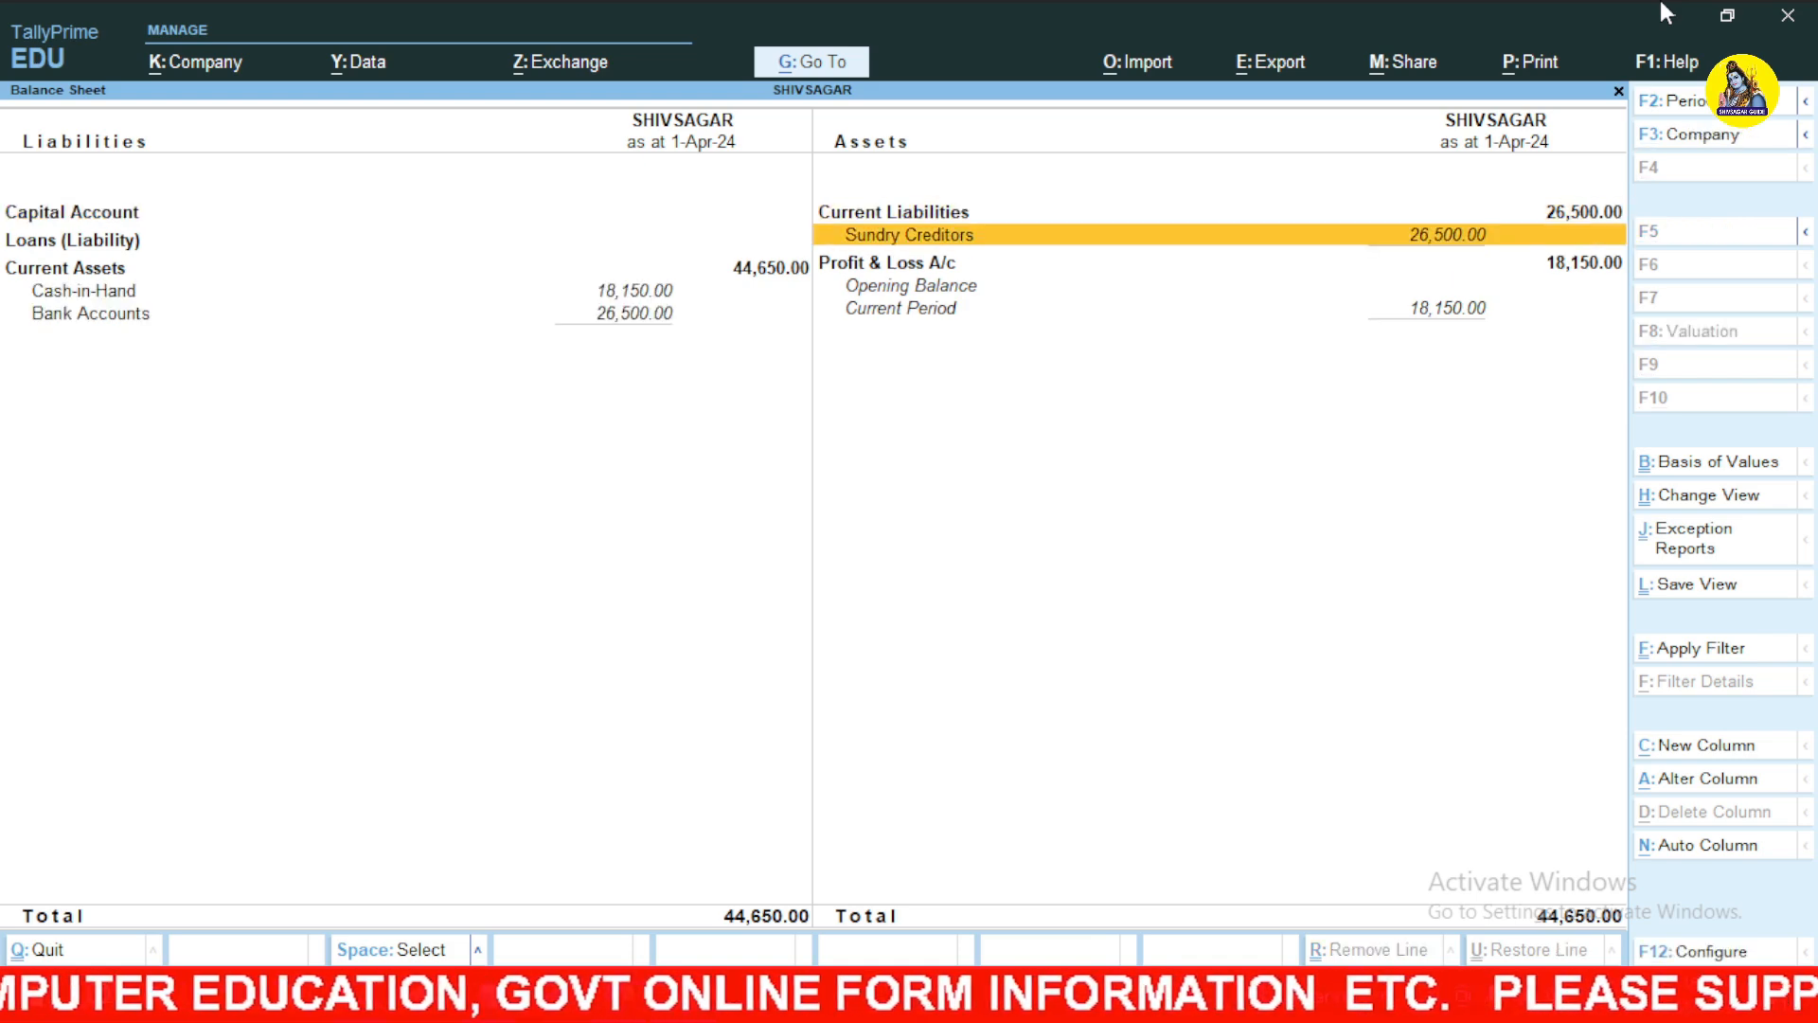
key("Return")
key("Down")
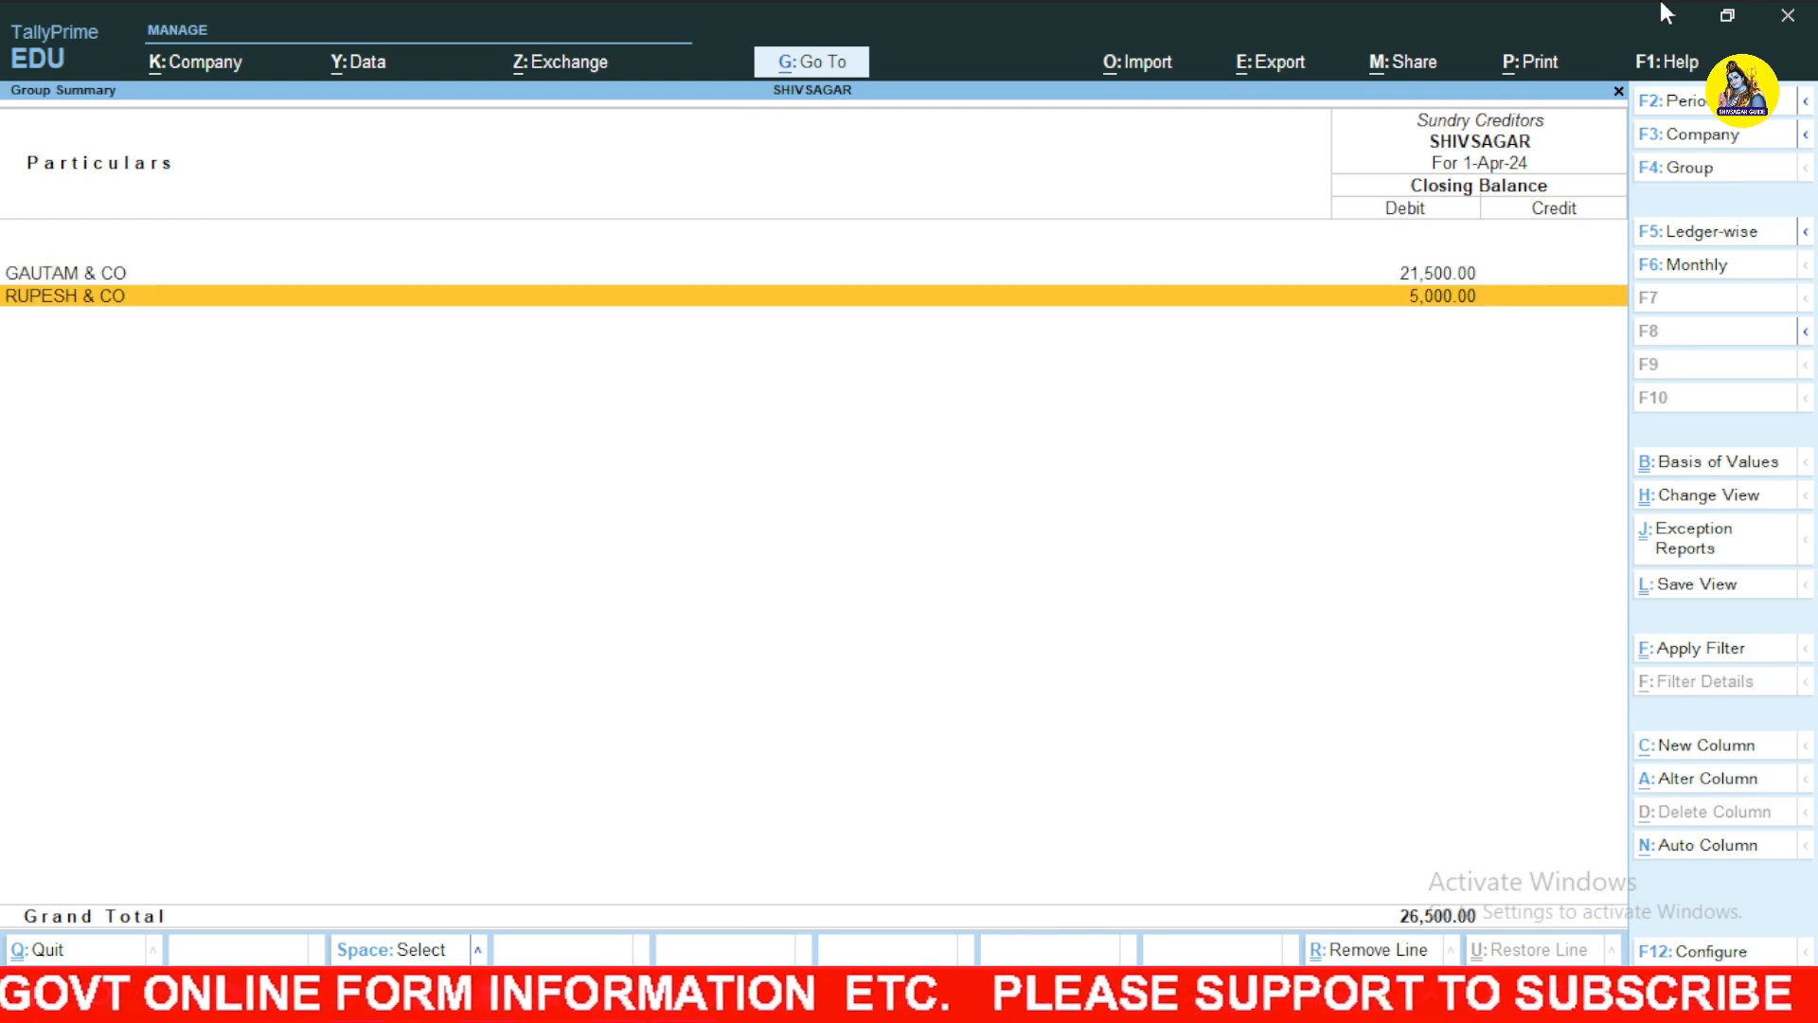
key("Escape")
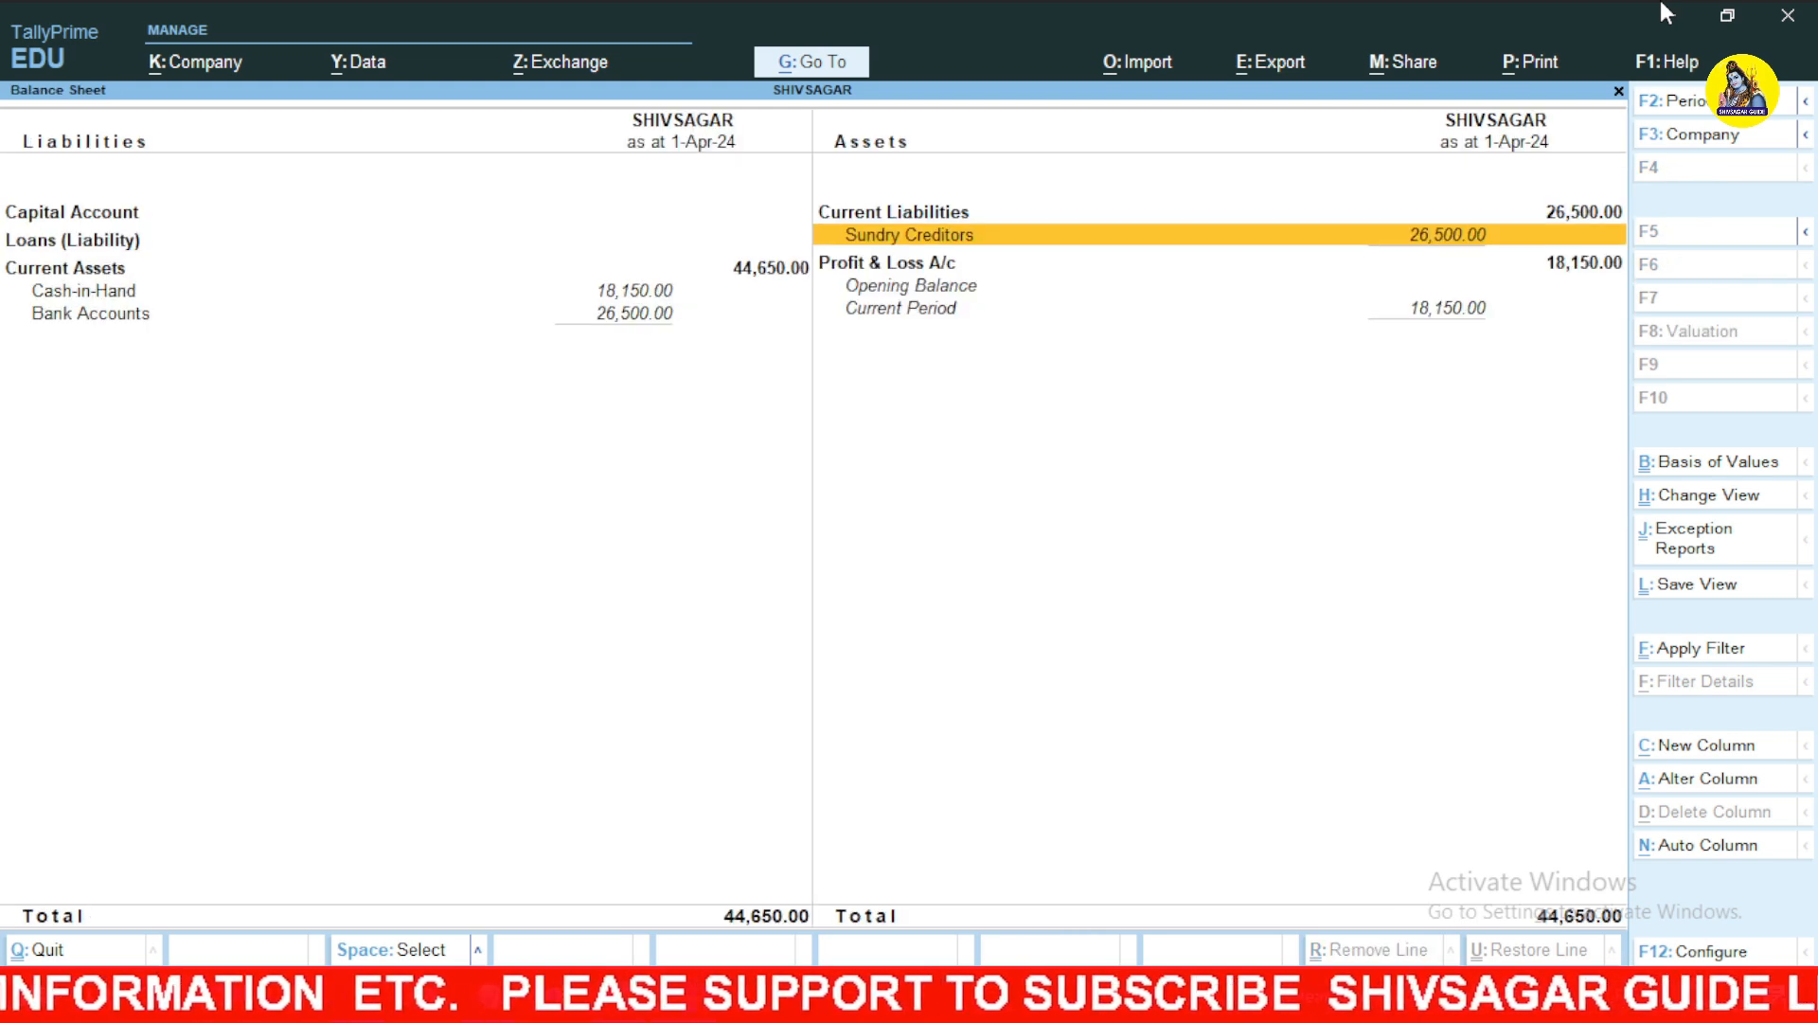
key("Return")
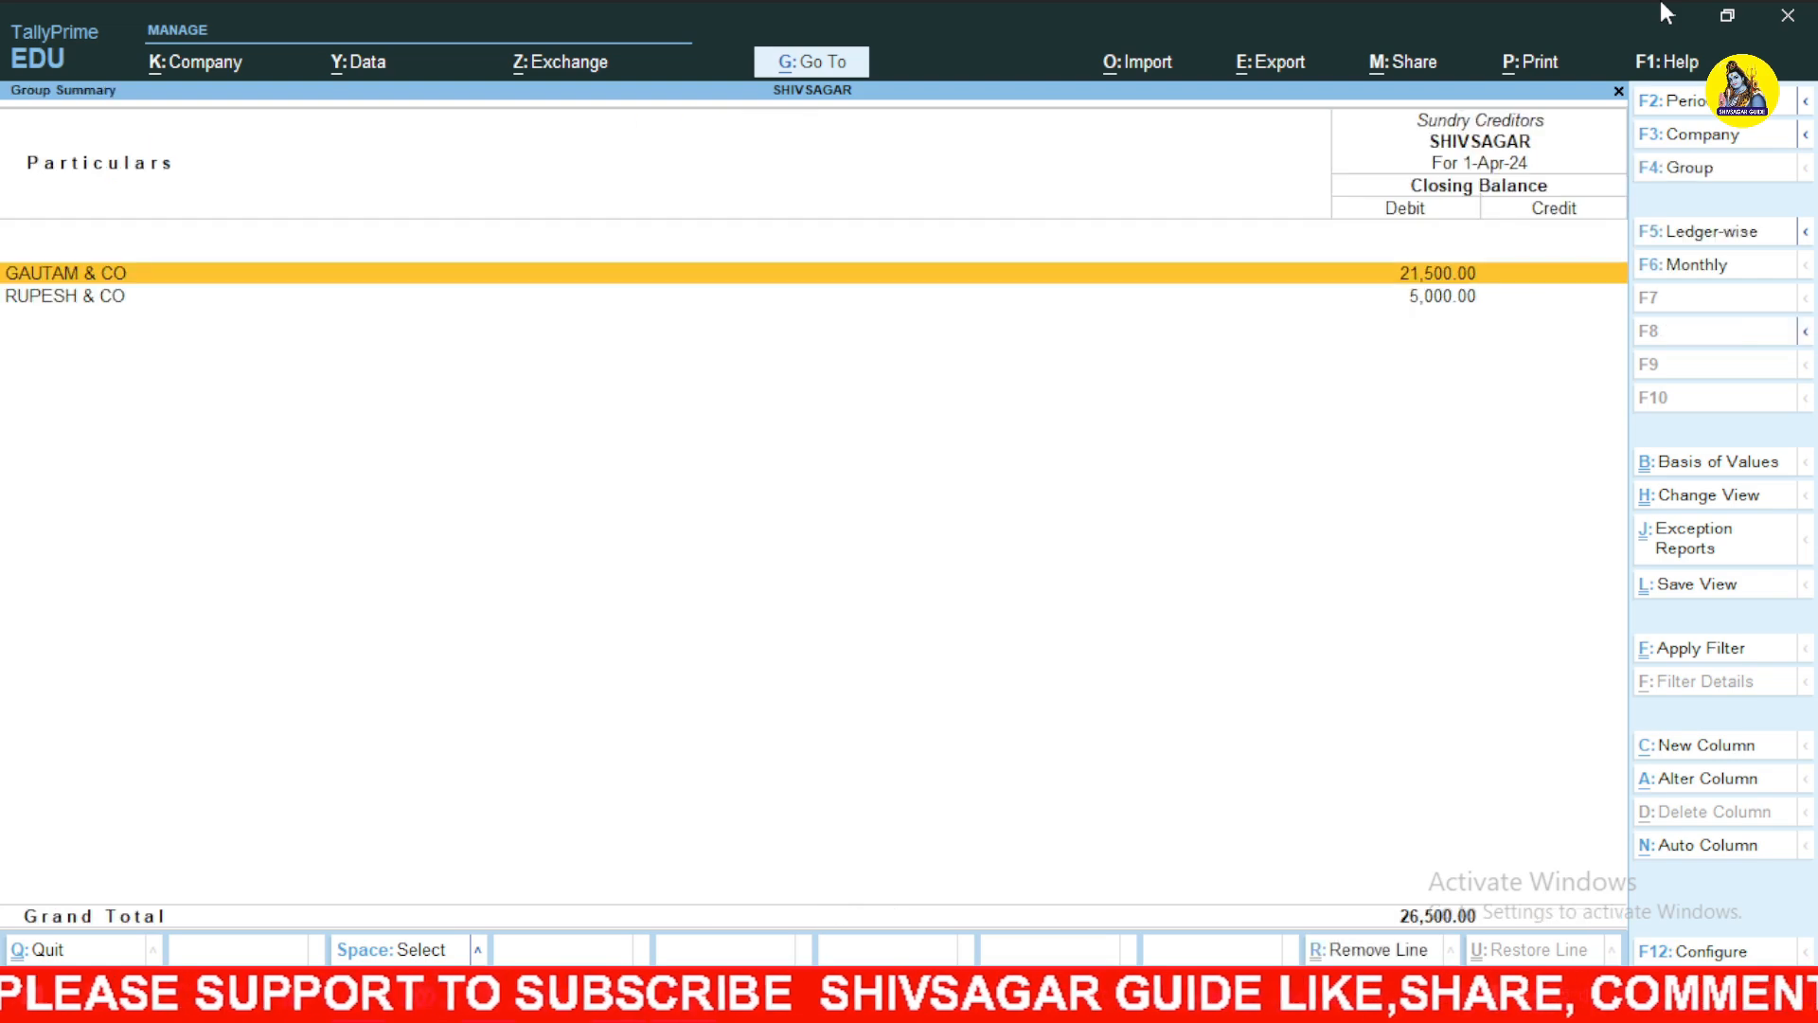
Drill down from Sundry Creditors to GAUTAM & CO's April payment voucher and open it for alteration.
key("Escape")
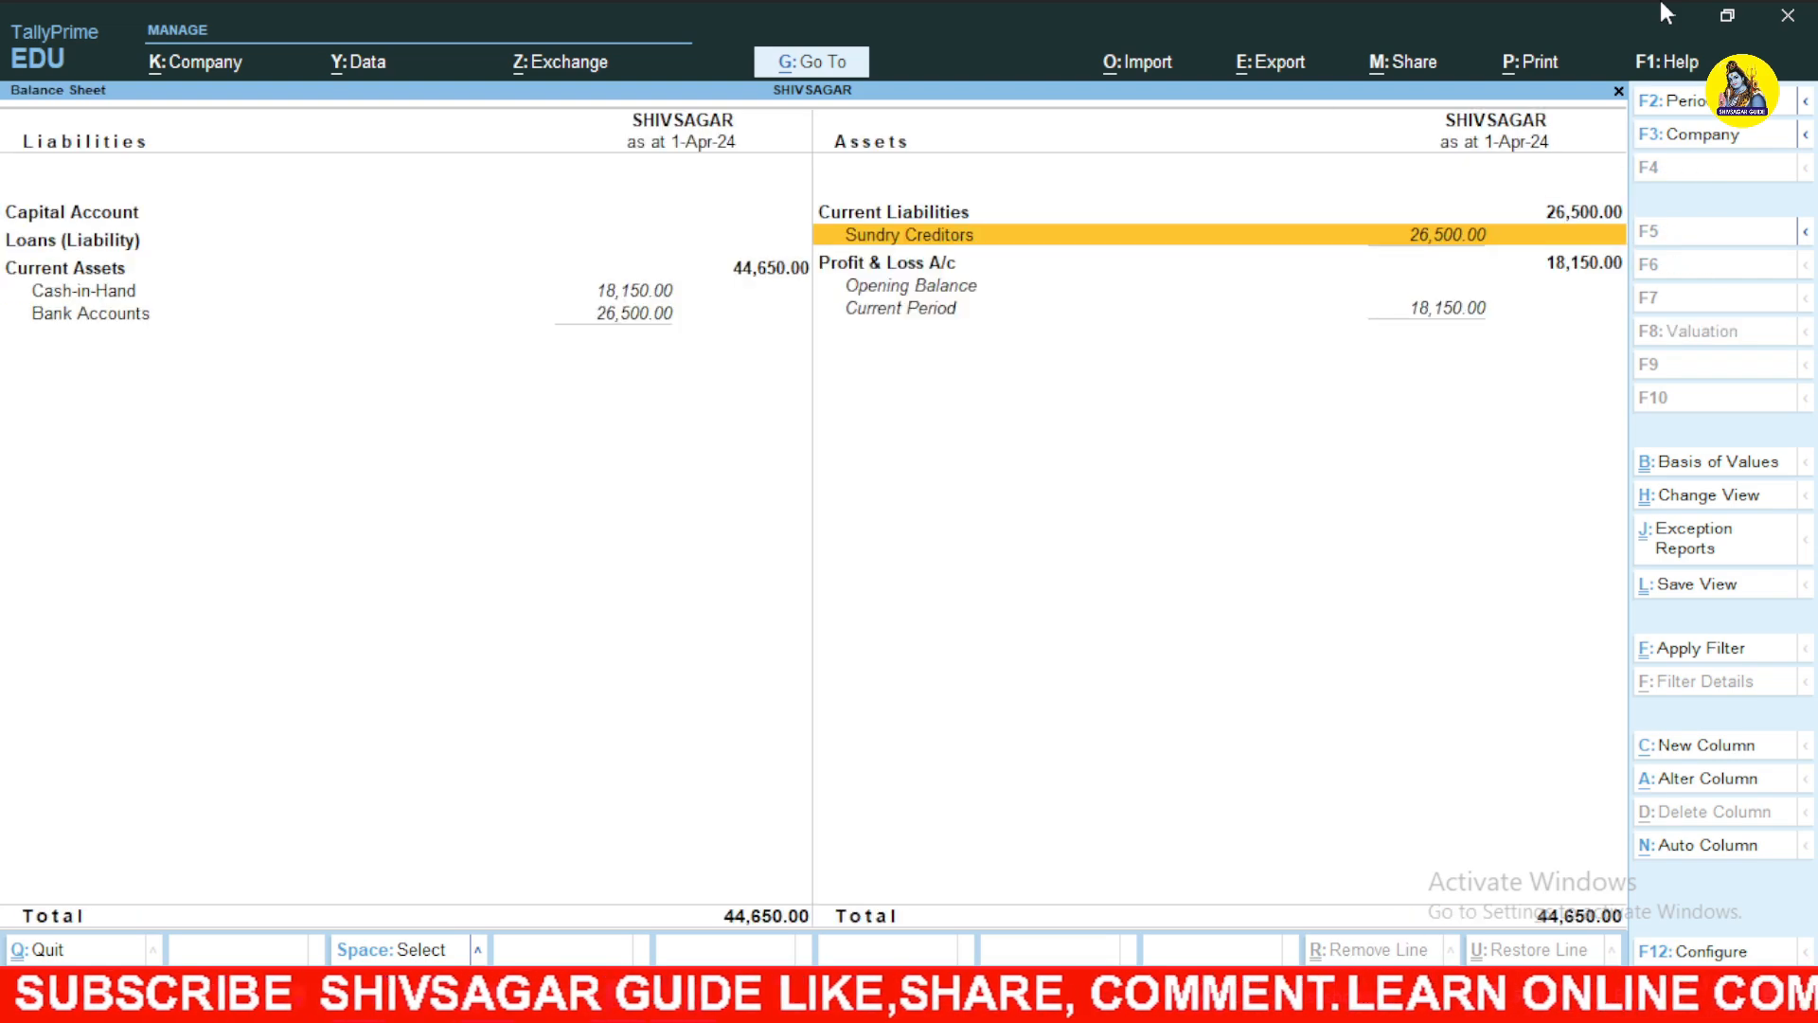
key("Return")
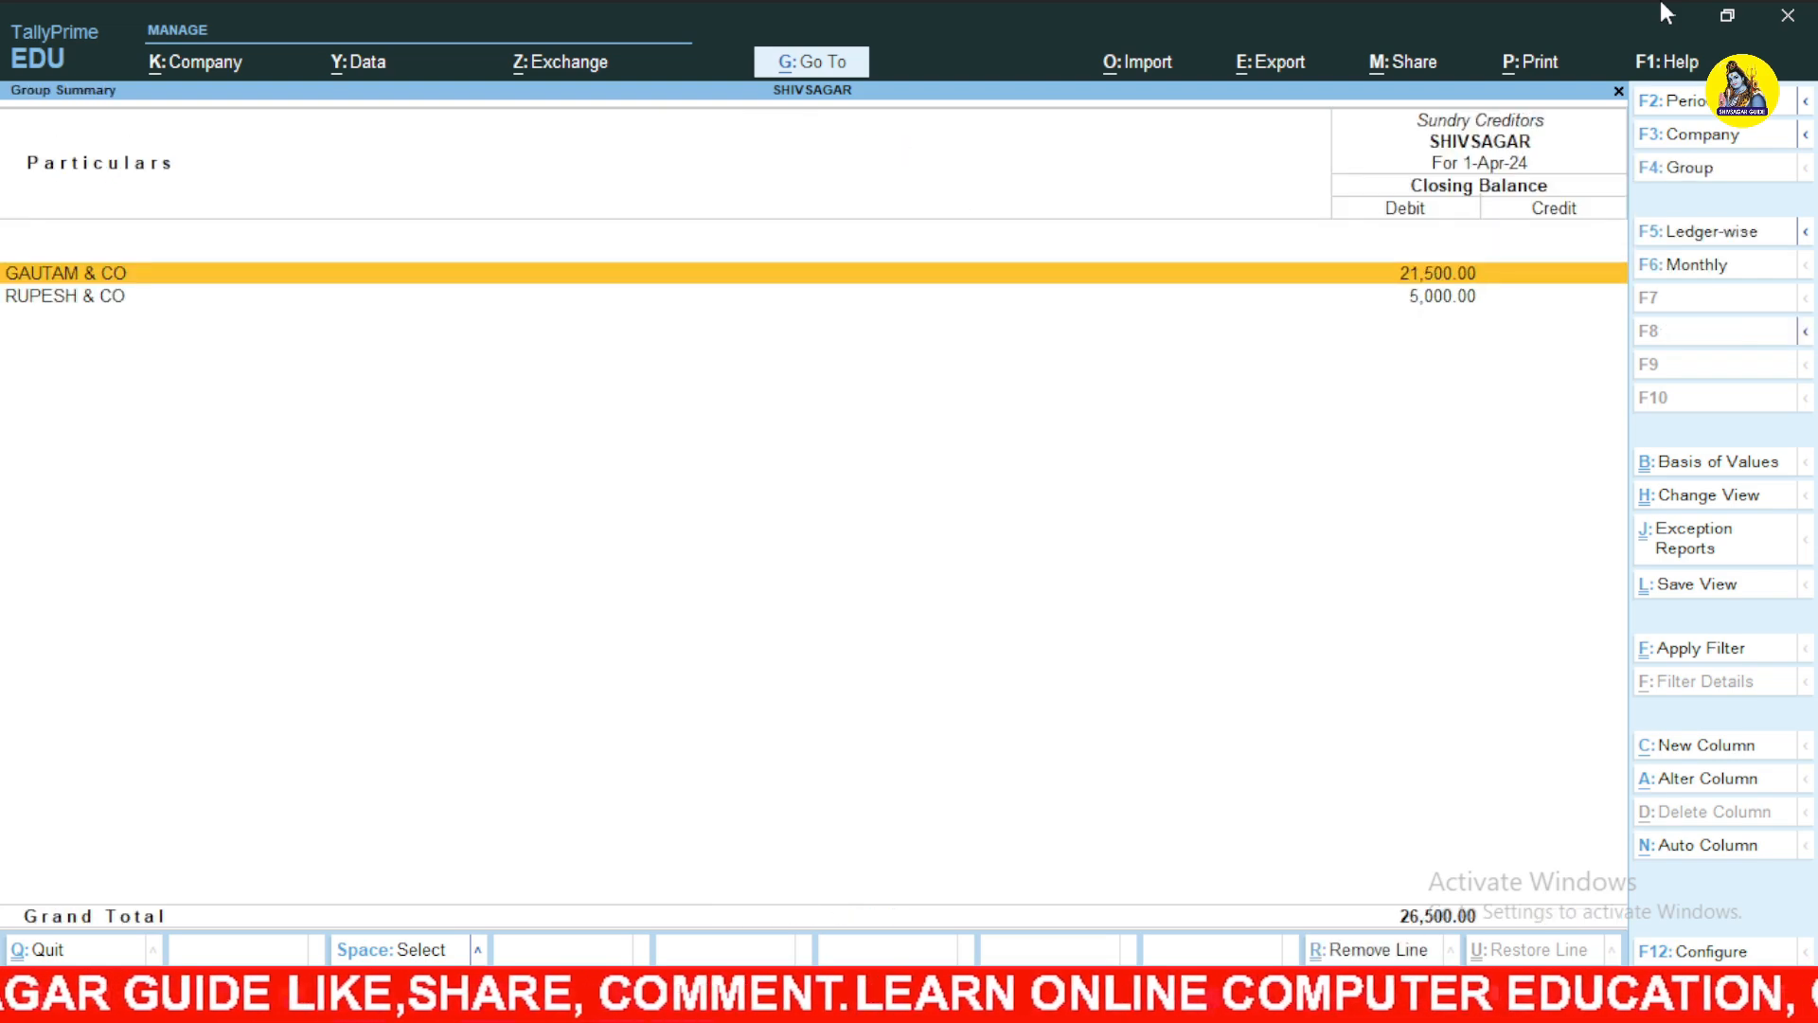
key("Return")
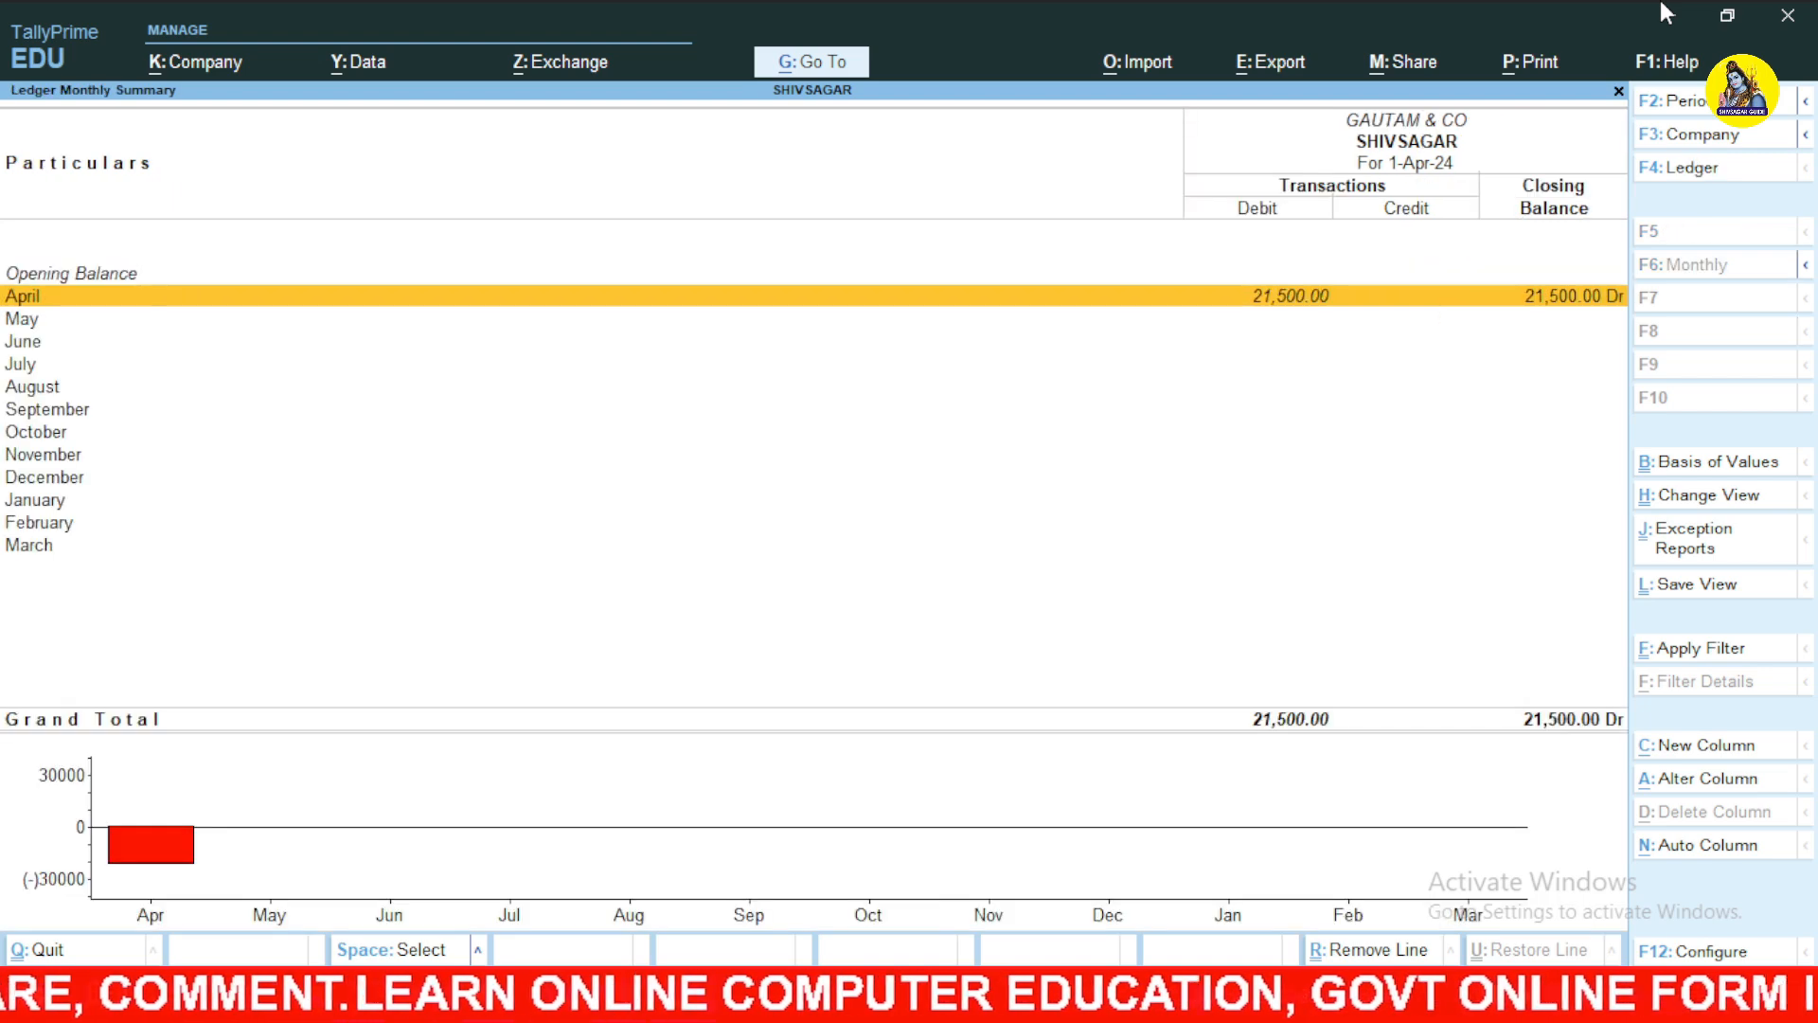
key("Return")
key("Return")
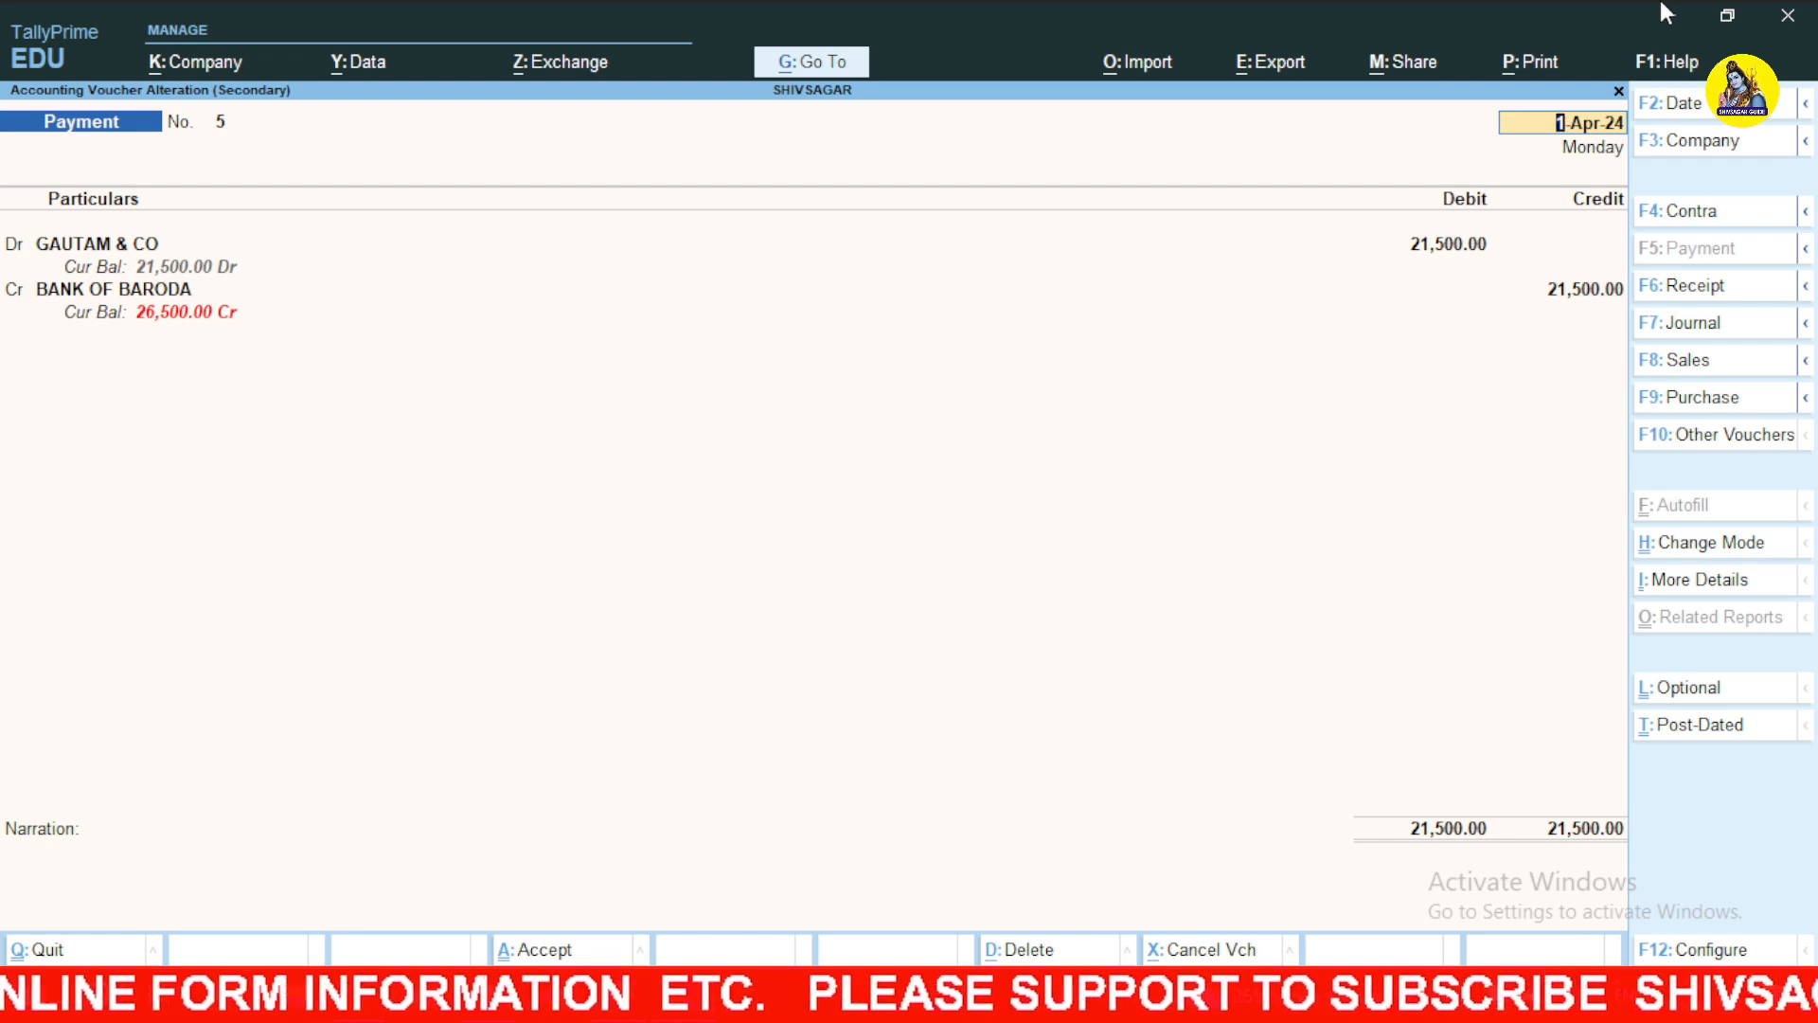
Set the GAUTAM & CO debit and matching BANK OF BARODA credit to 22,500, keep the cheque allocation, and save the voucher.
key("Return")
key("Return")
type("22500")
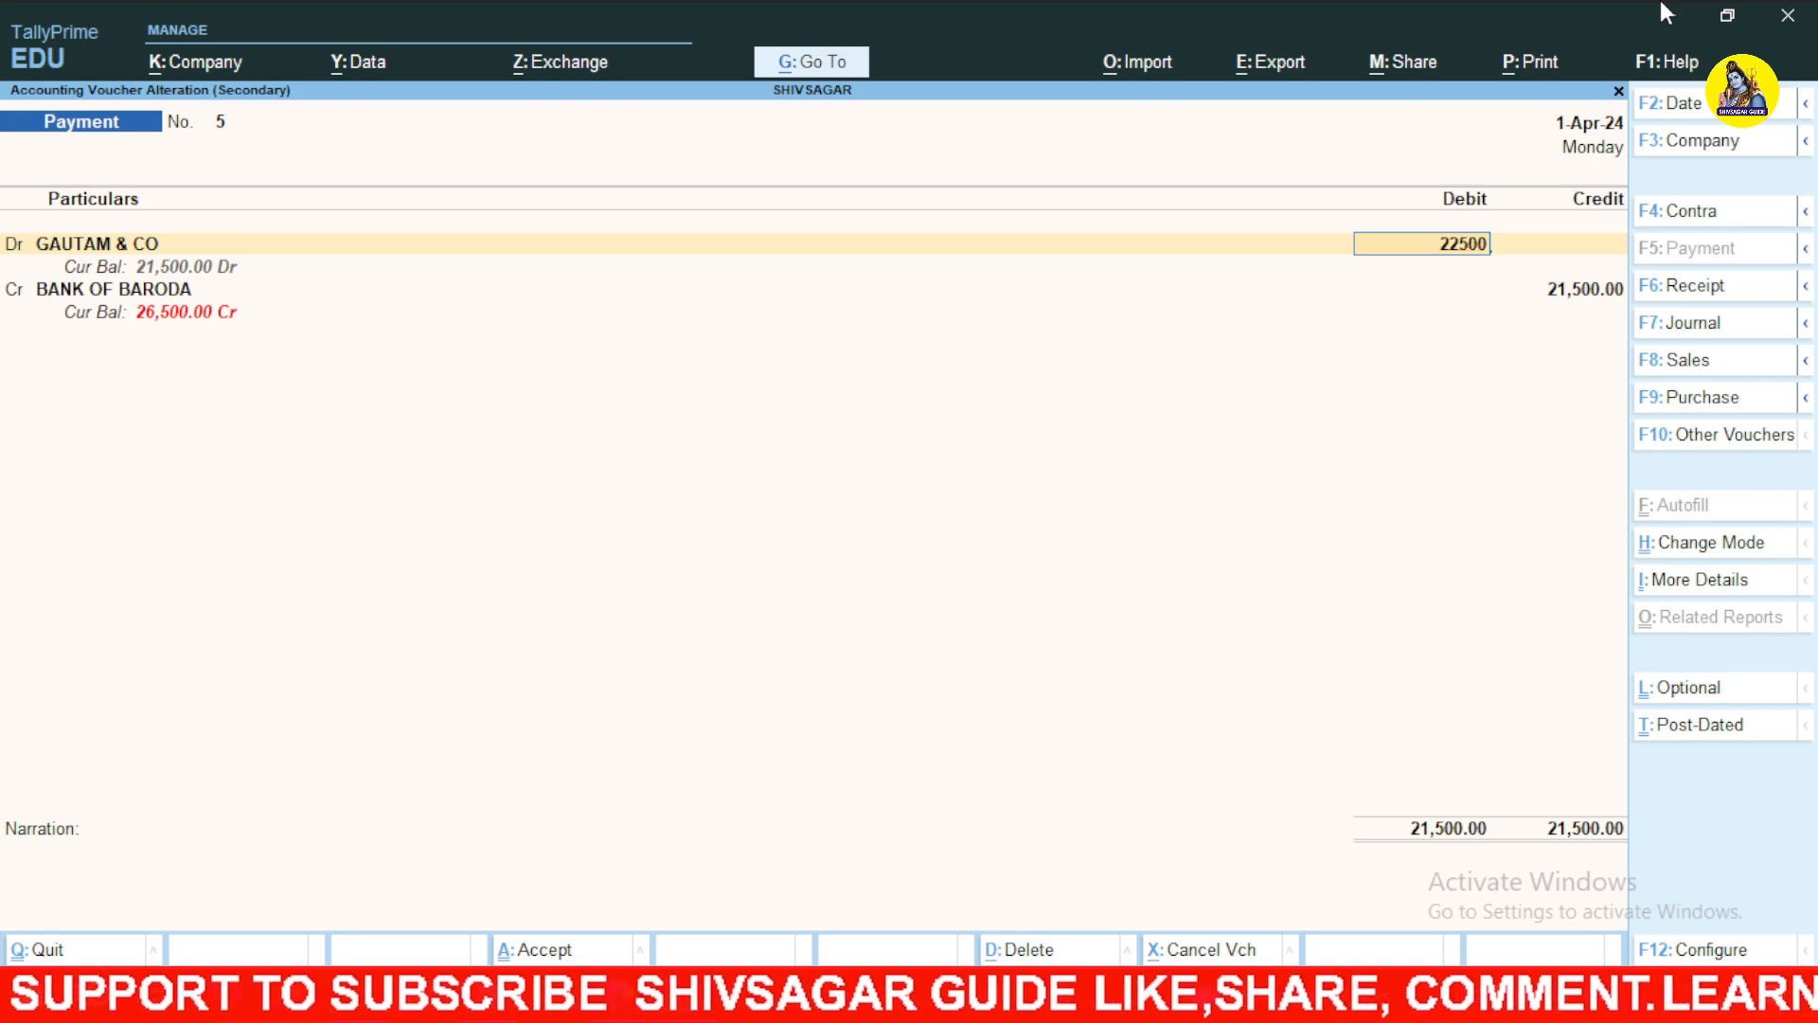
key("Return")
key("Return")
key("Return")
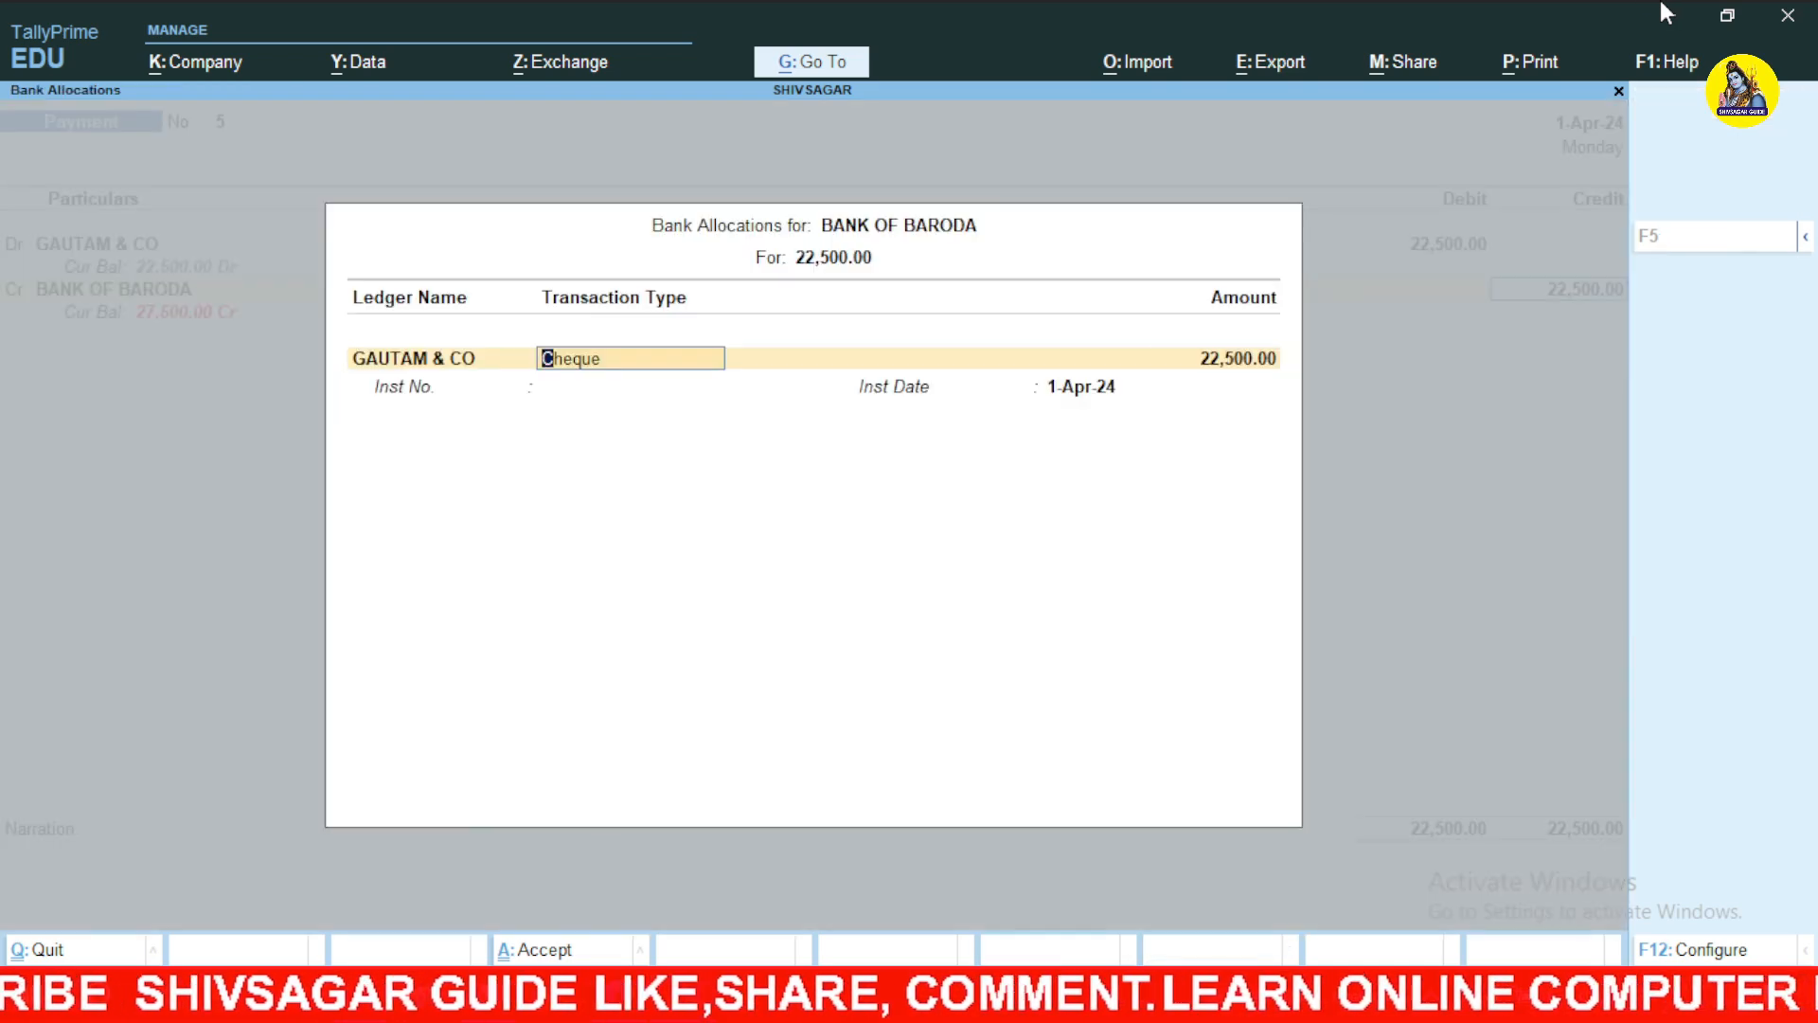
key("Return")
key("Return")
key("Return")
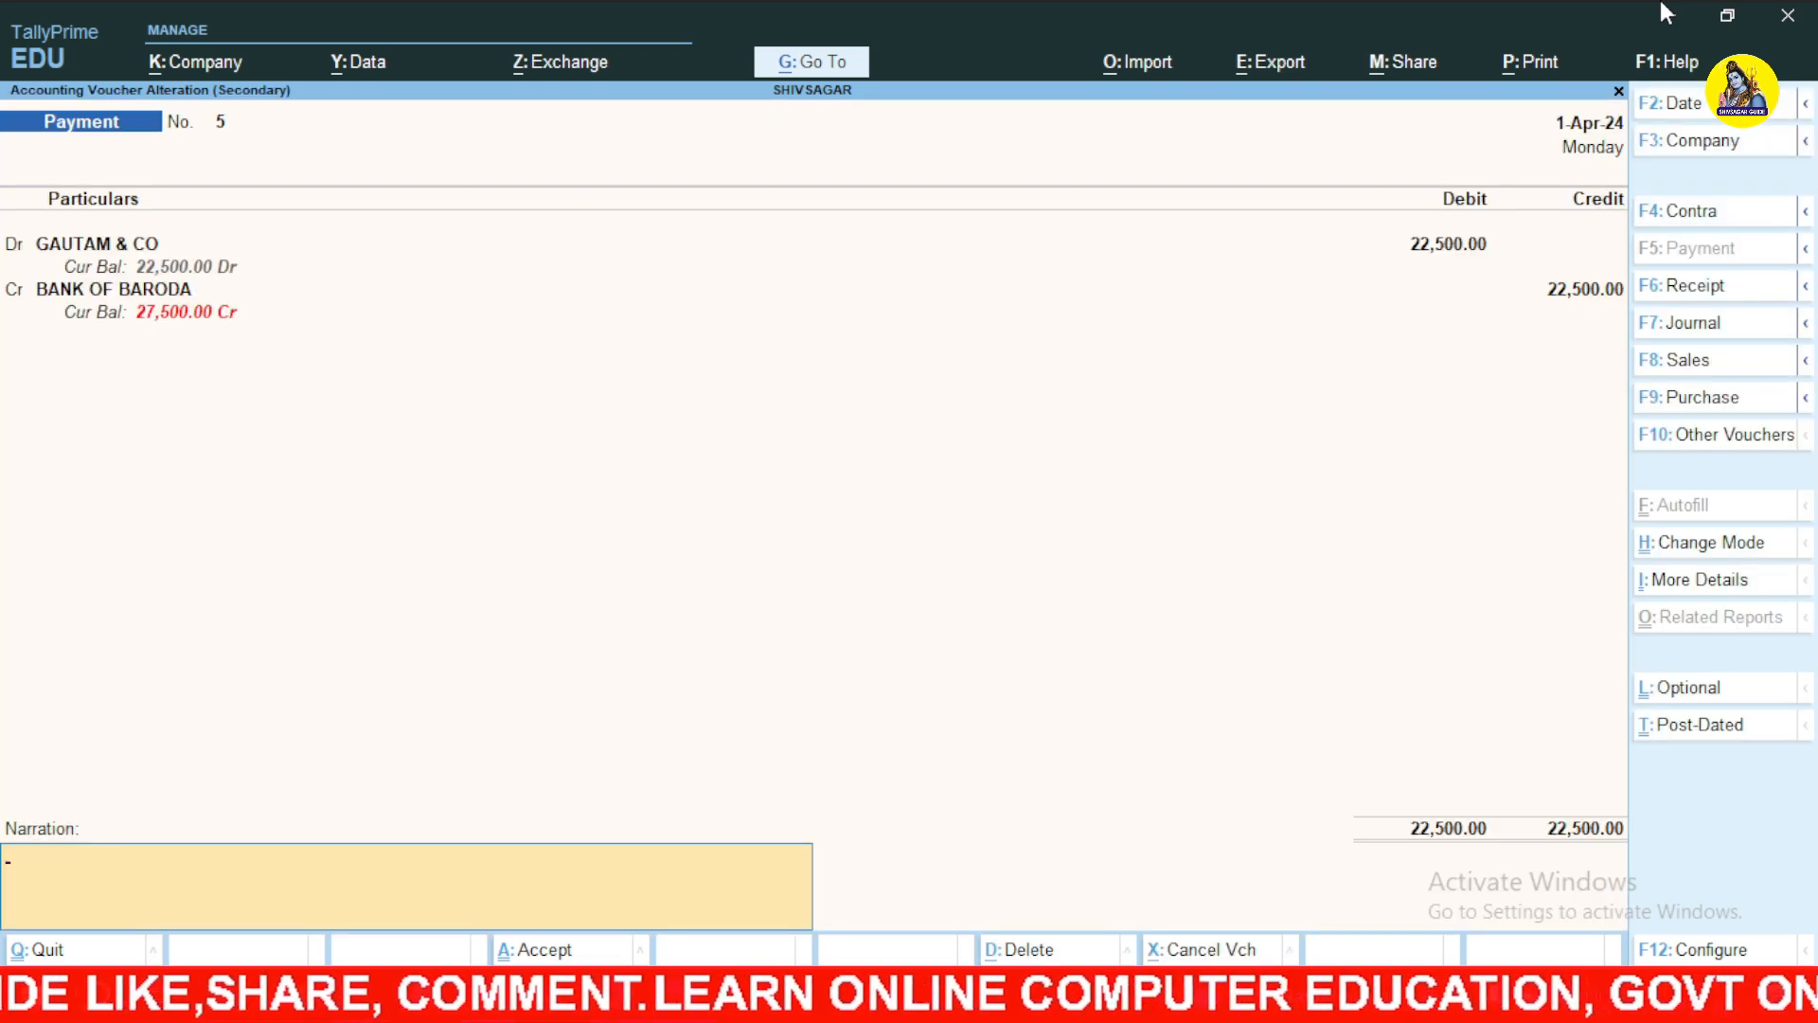
key("Return")
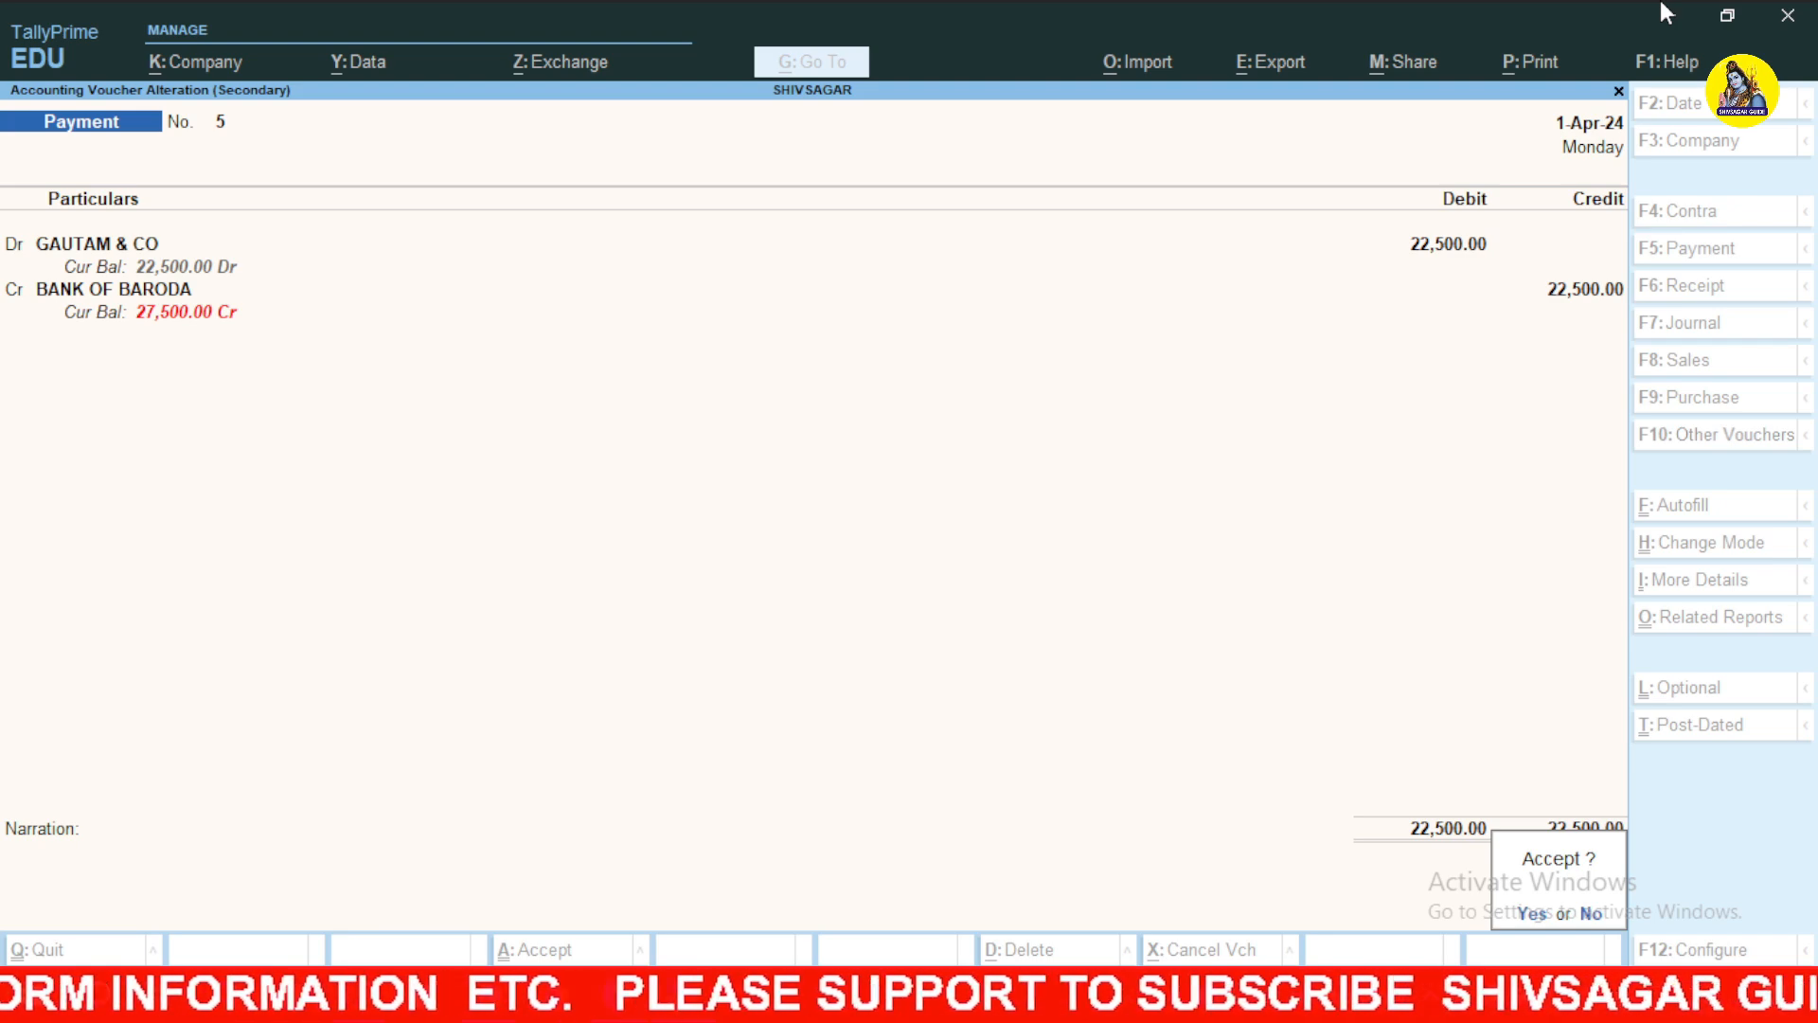
key("Return")
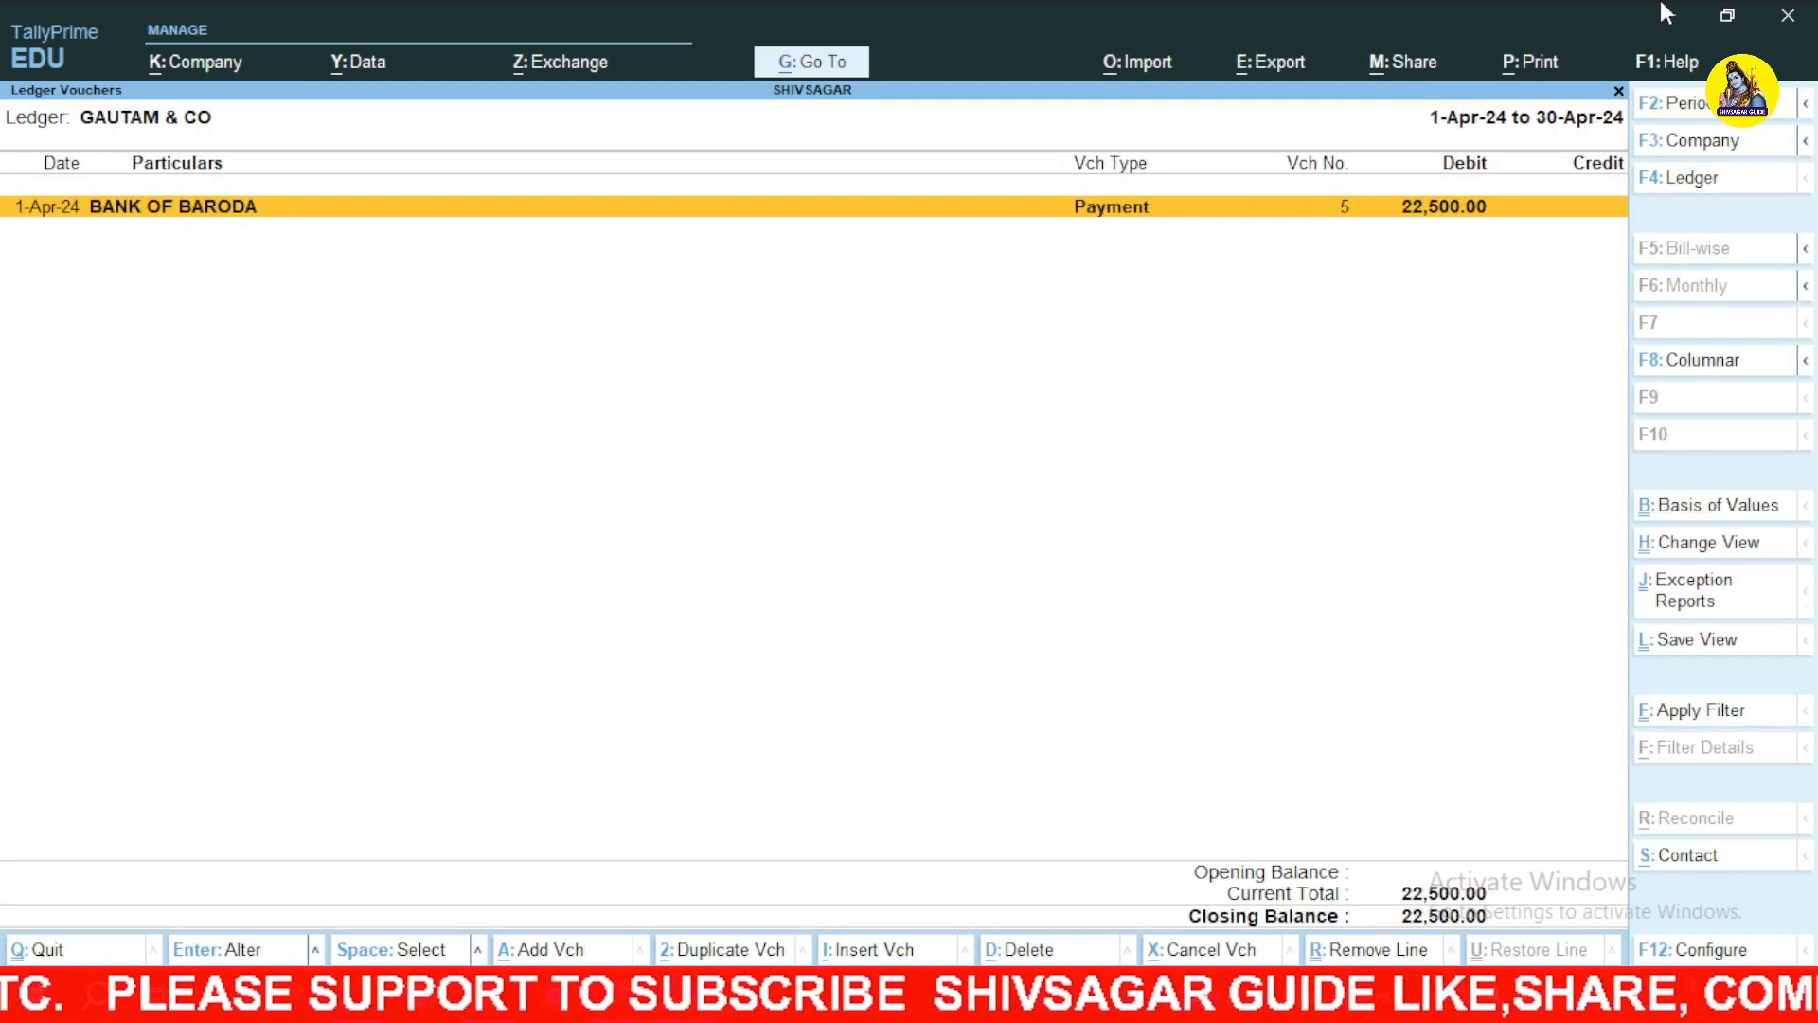
Close the GAUTAM & CO ledger reports and the Balance Sheet to return to the Gateway of Tally.
key("Escape")
key("Escape")
key("Escape")
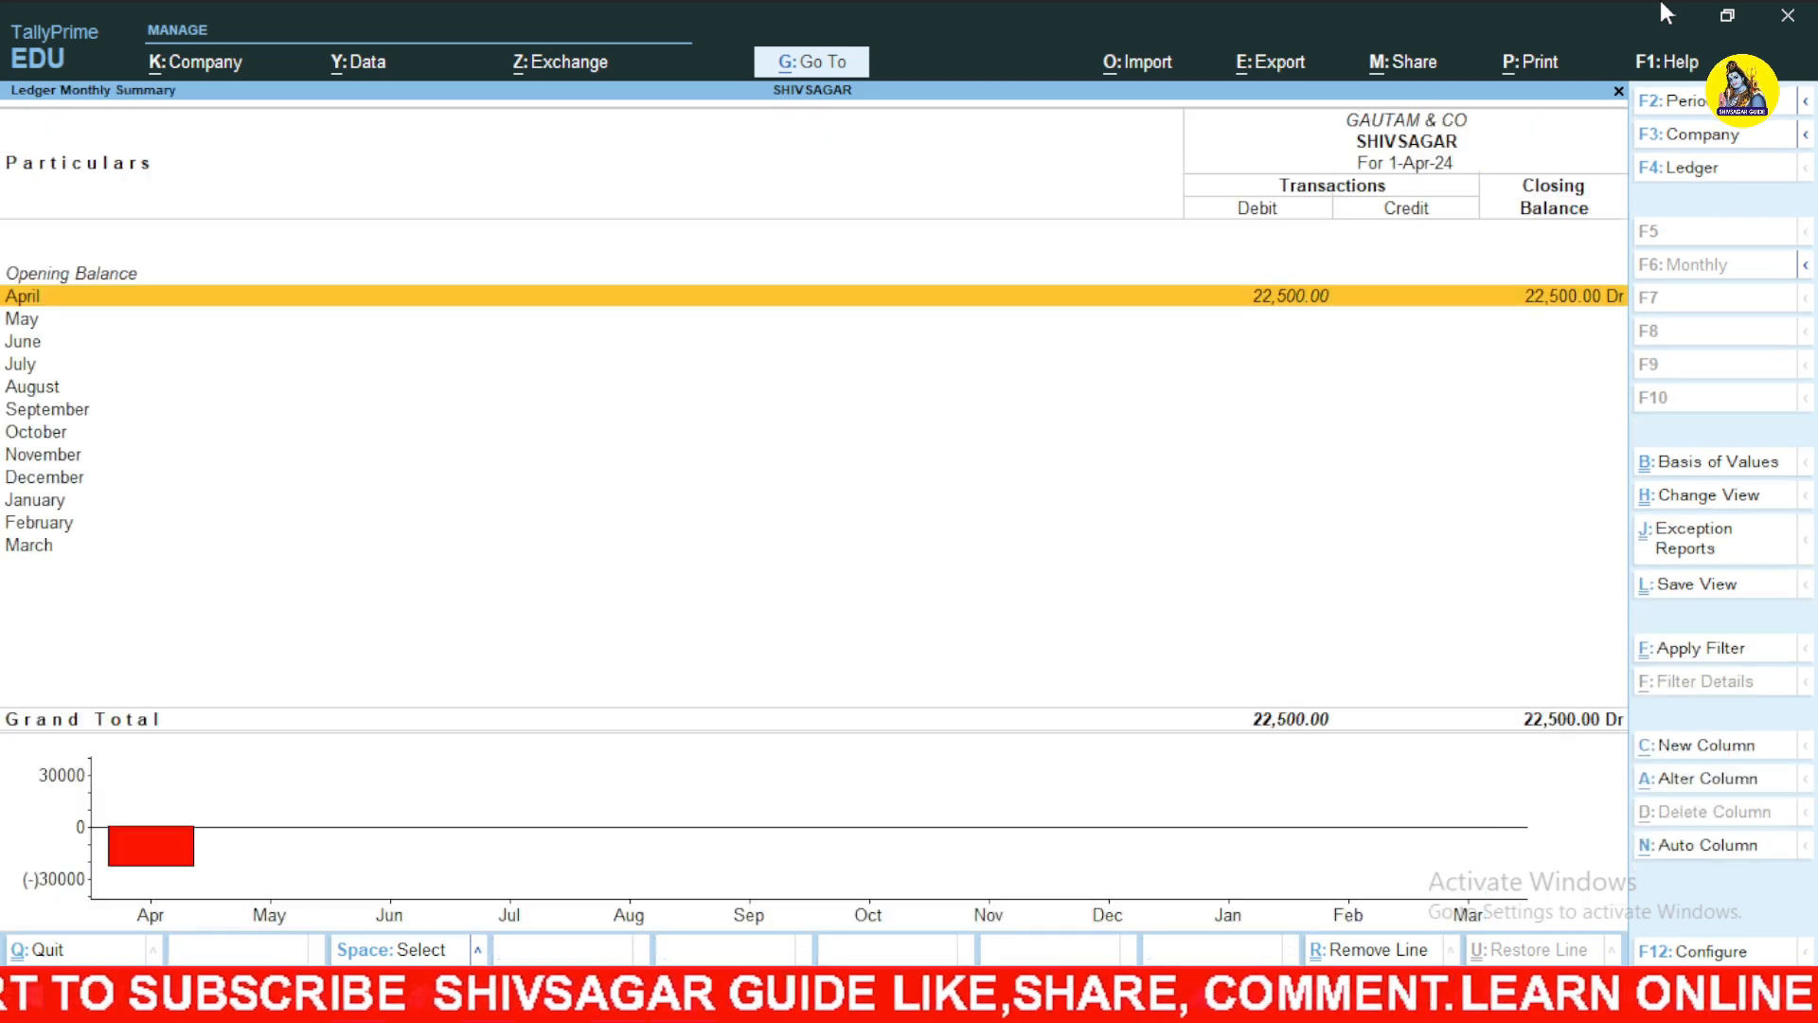
key("Escape")
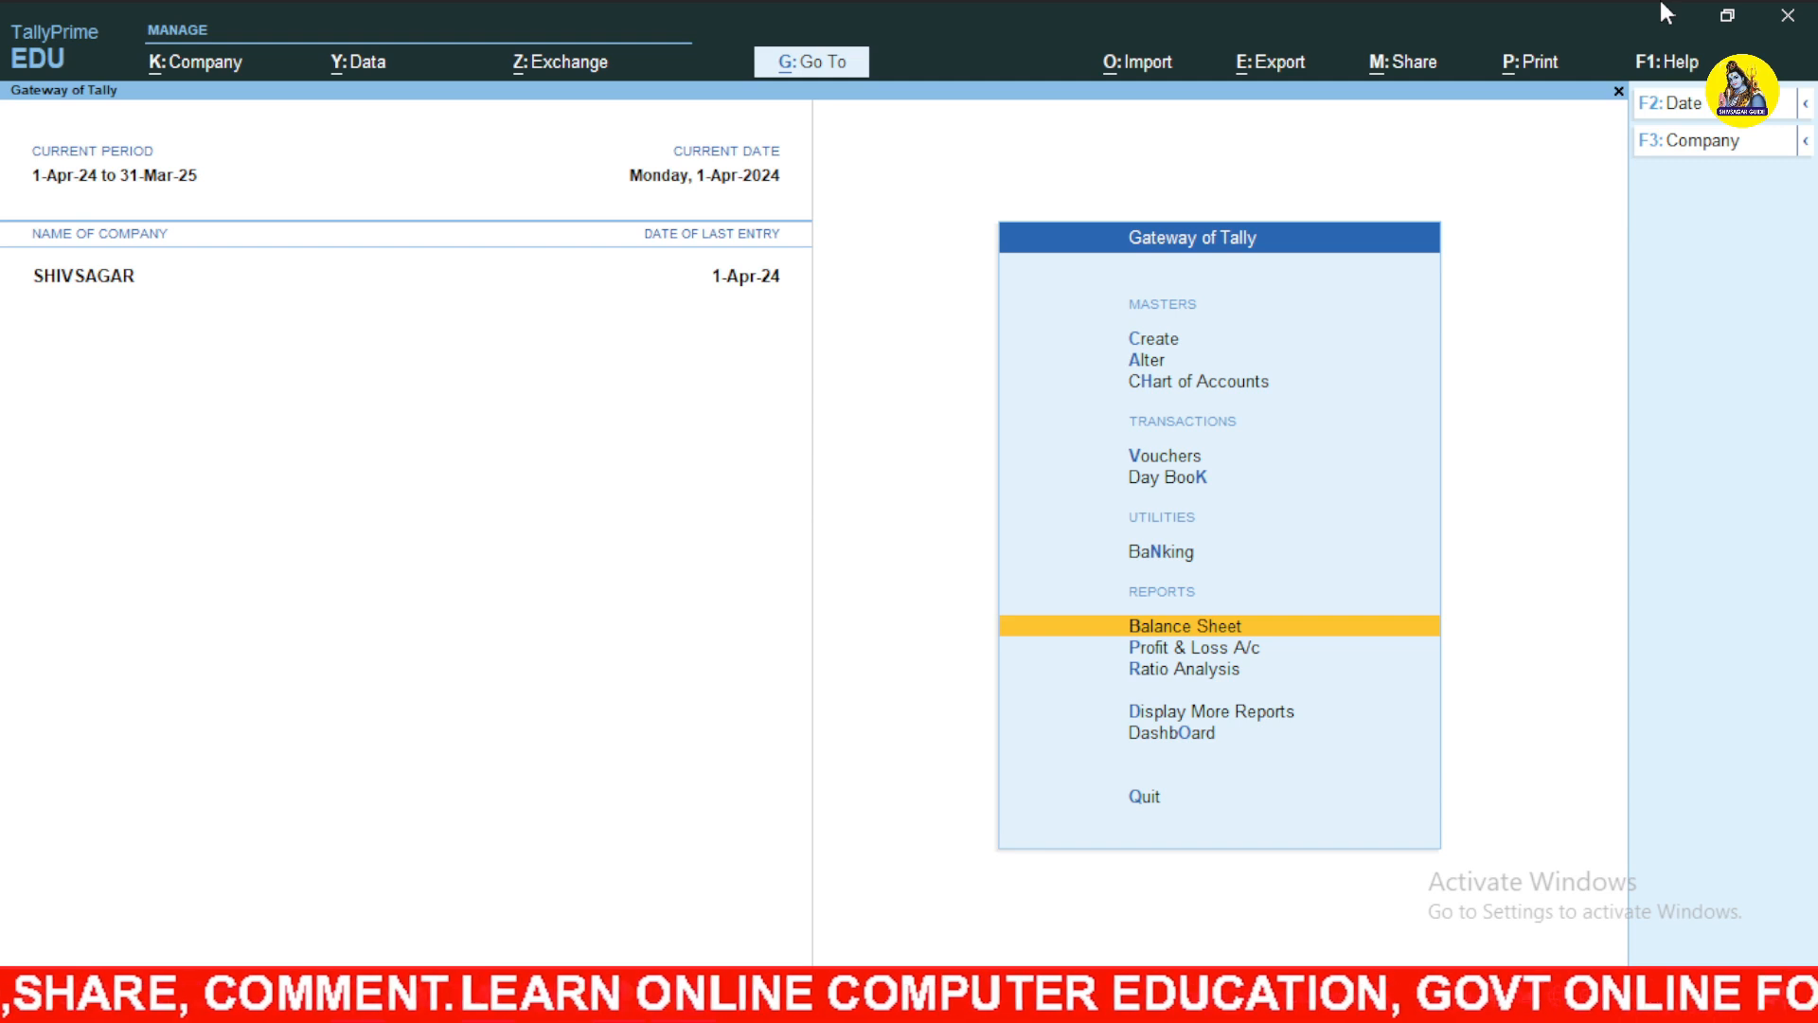
Open the Statistics report from the additional reports of the Gateway of Tally.
key("Down")
key("Down")
key("Down")
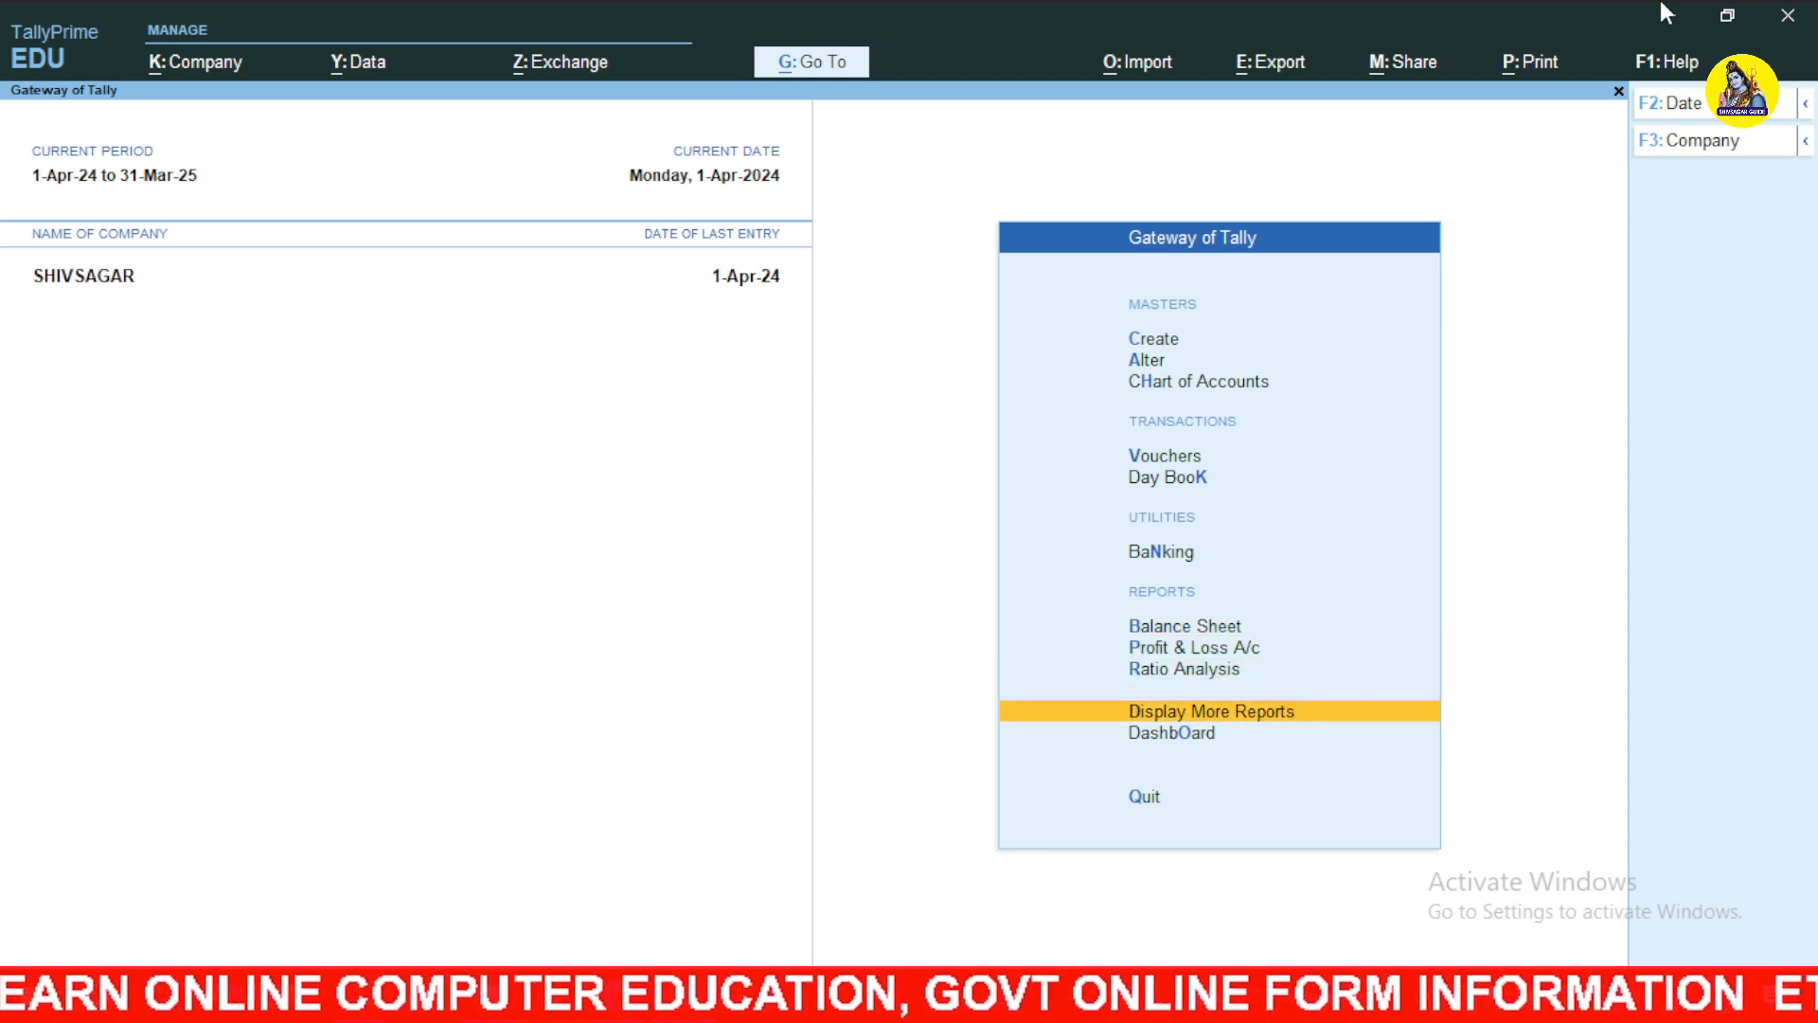
key("Return")
key("Down")
key("Down")
key("Down")
key("Down")
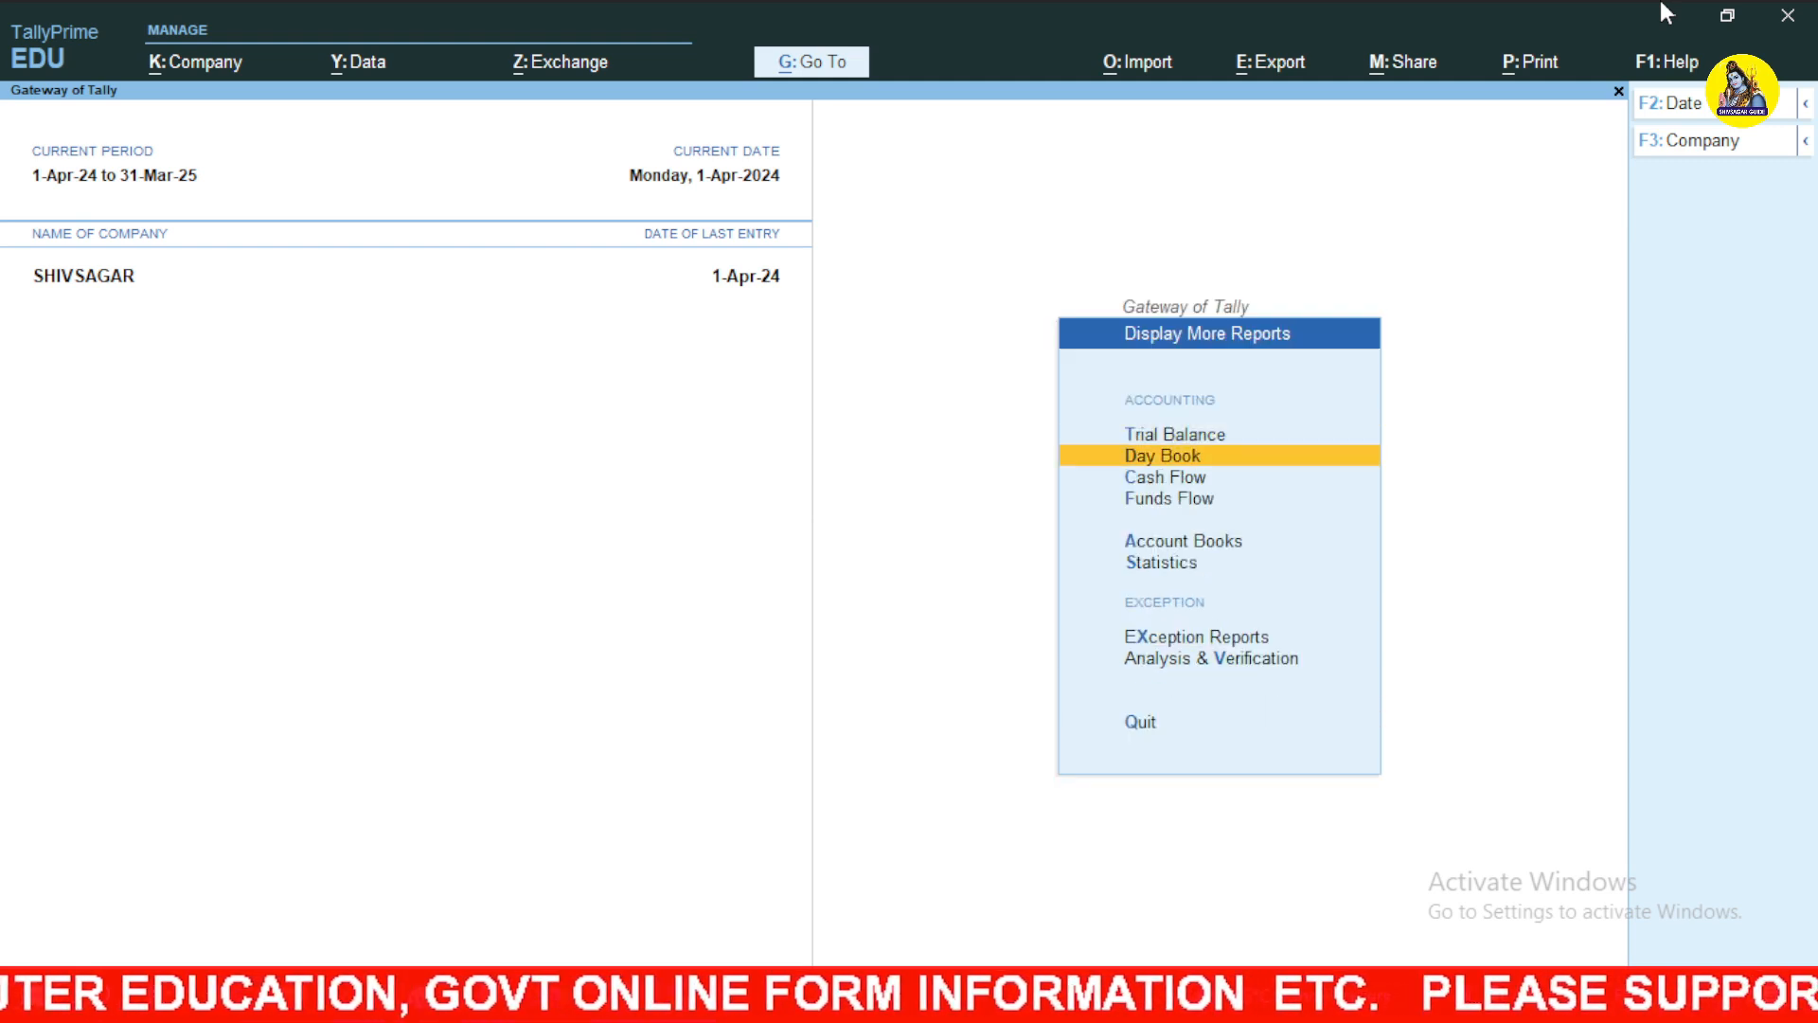
key("Down")
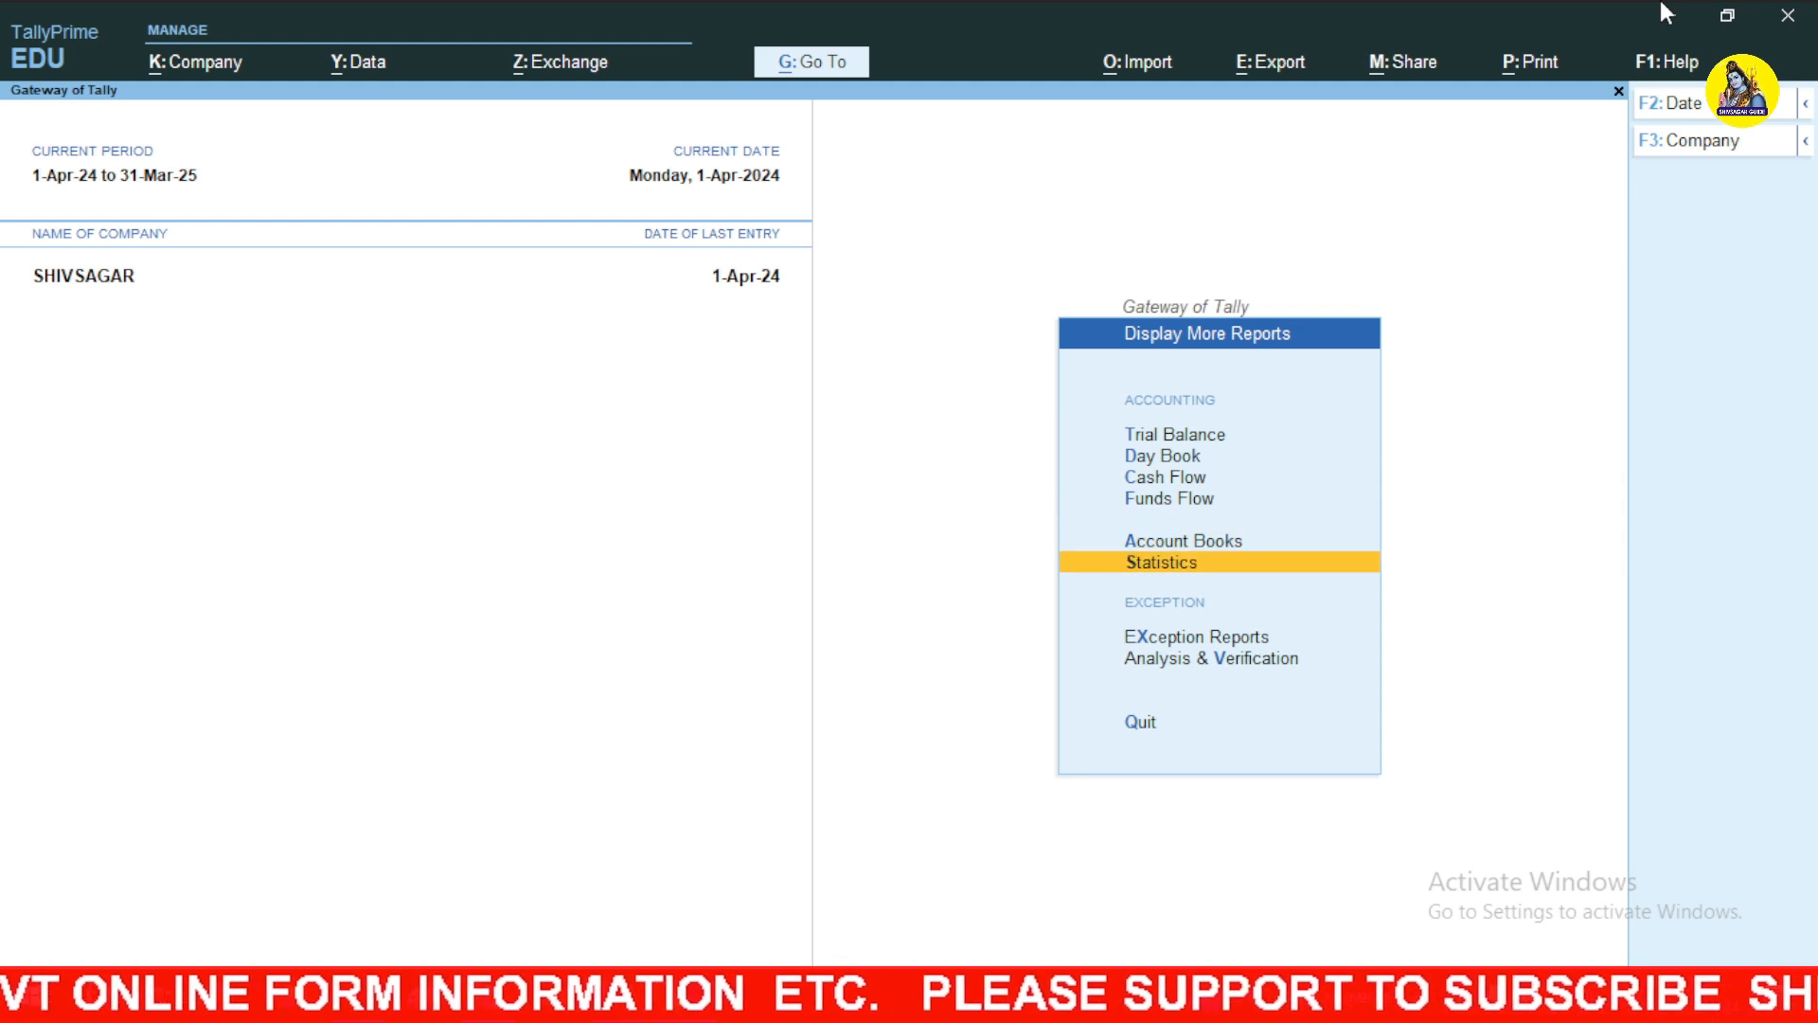
key("Return")
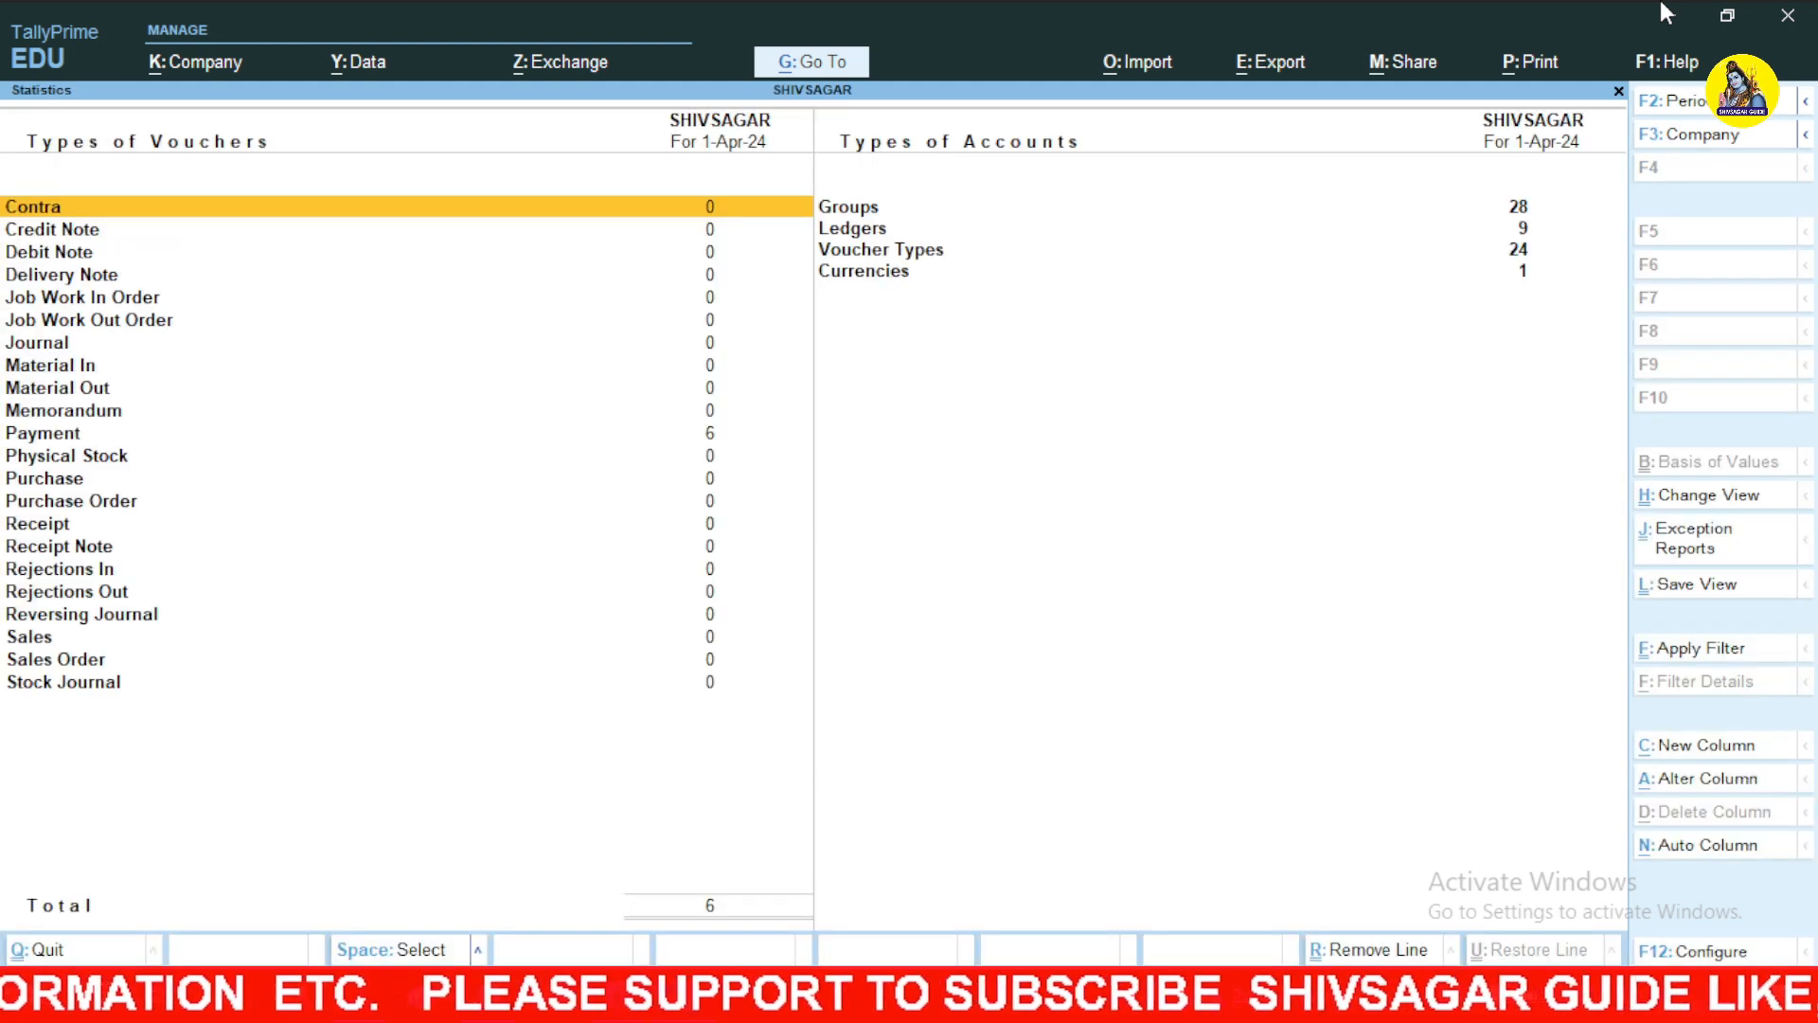
Examine the voucher types and their voucher counts in the Statistics report.
key("Down")
key("Down")
key("Down")
key("Down")
key("Down")
key("Down")
key("Down")
key("Down")
key("Down")
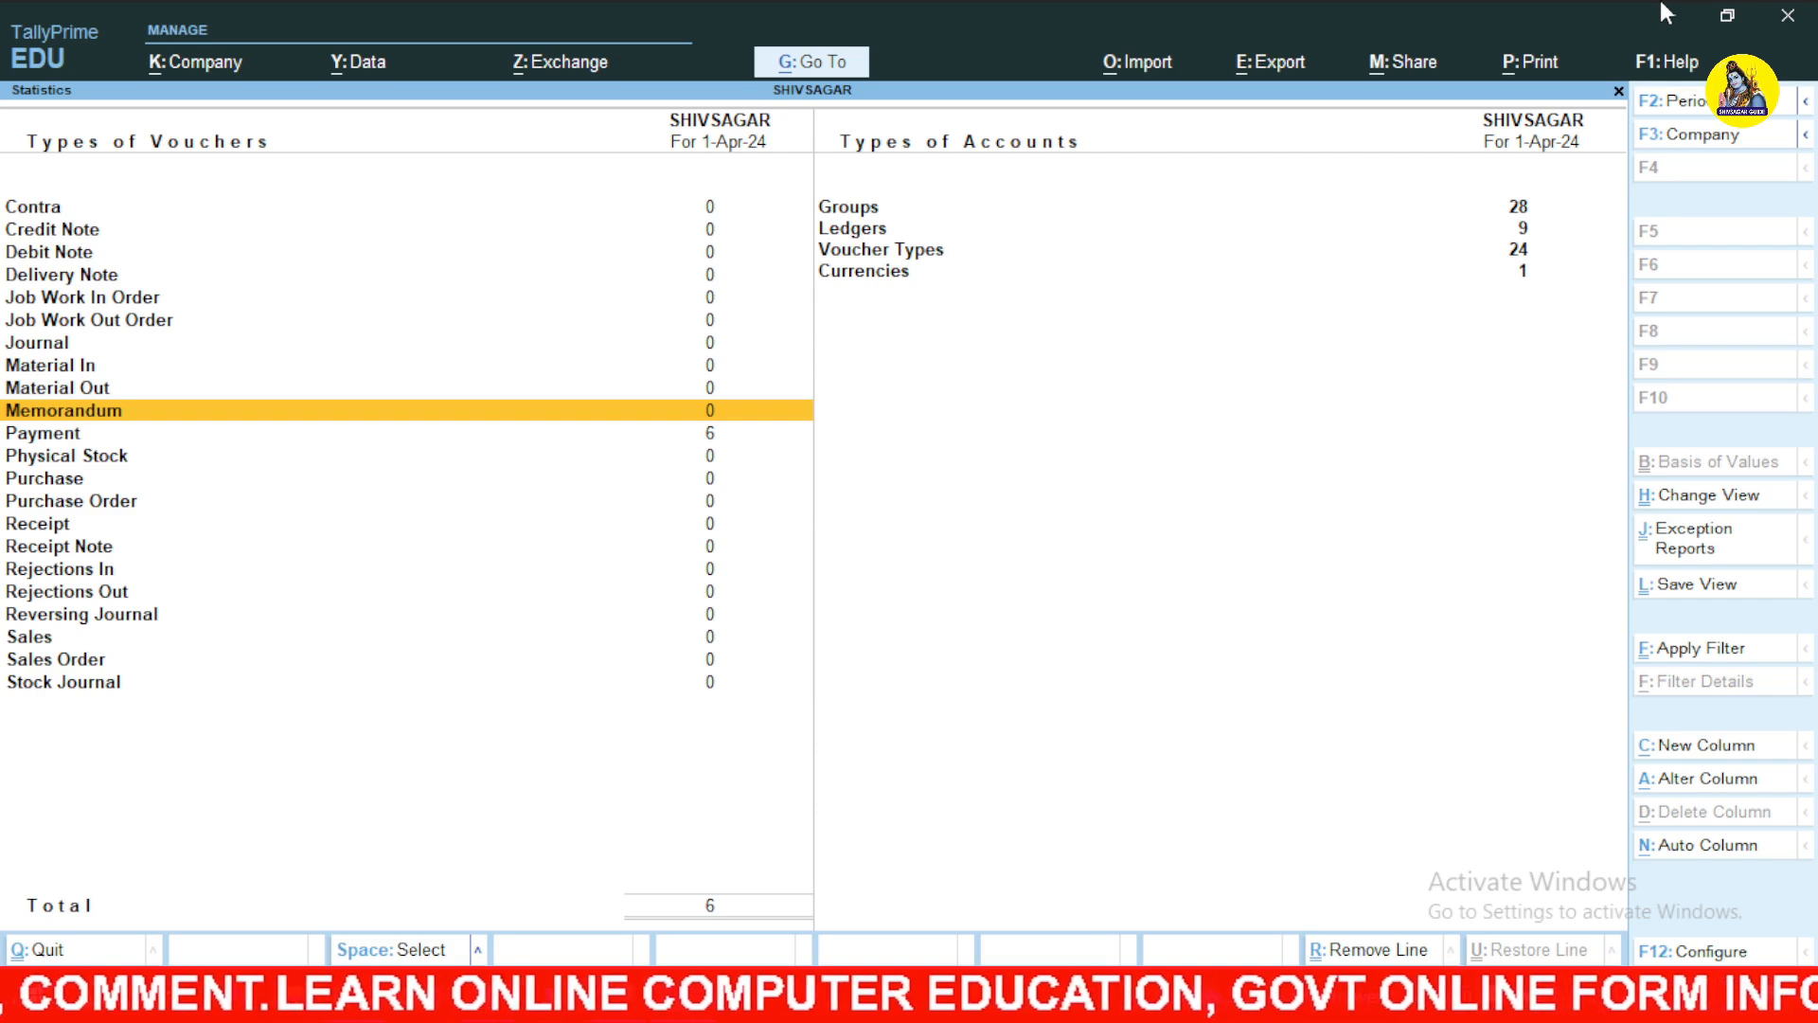
key("Down")
key("Down")
key("Down")
key("Down")
key("Down")
key("Down")
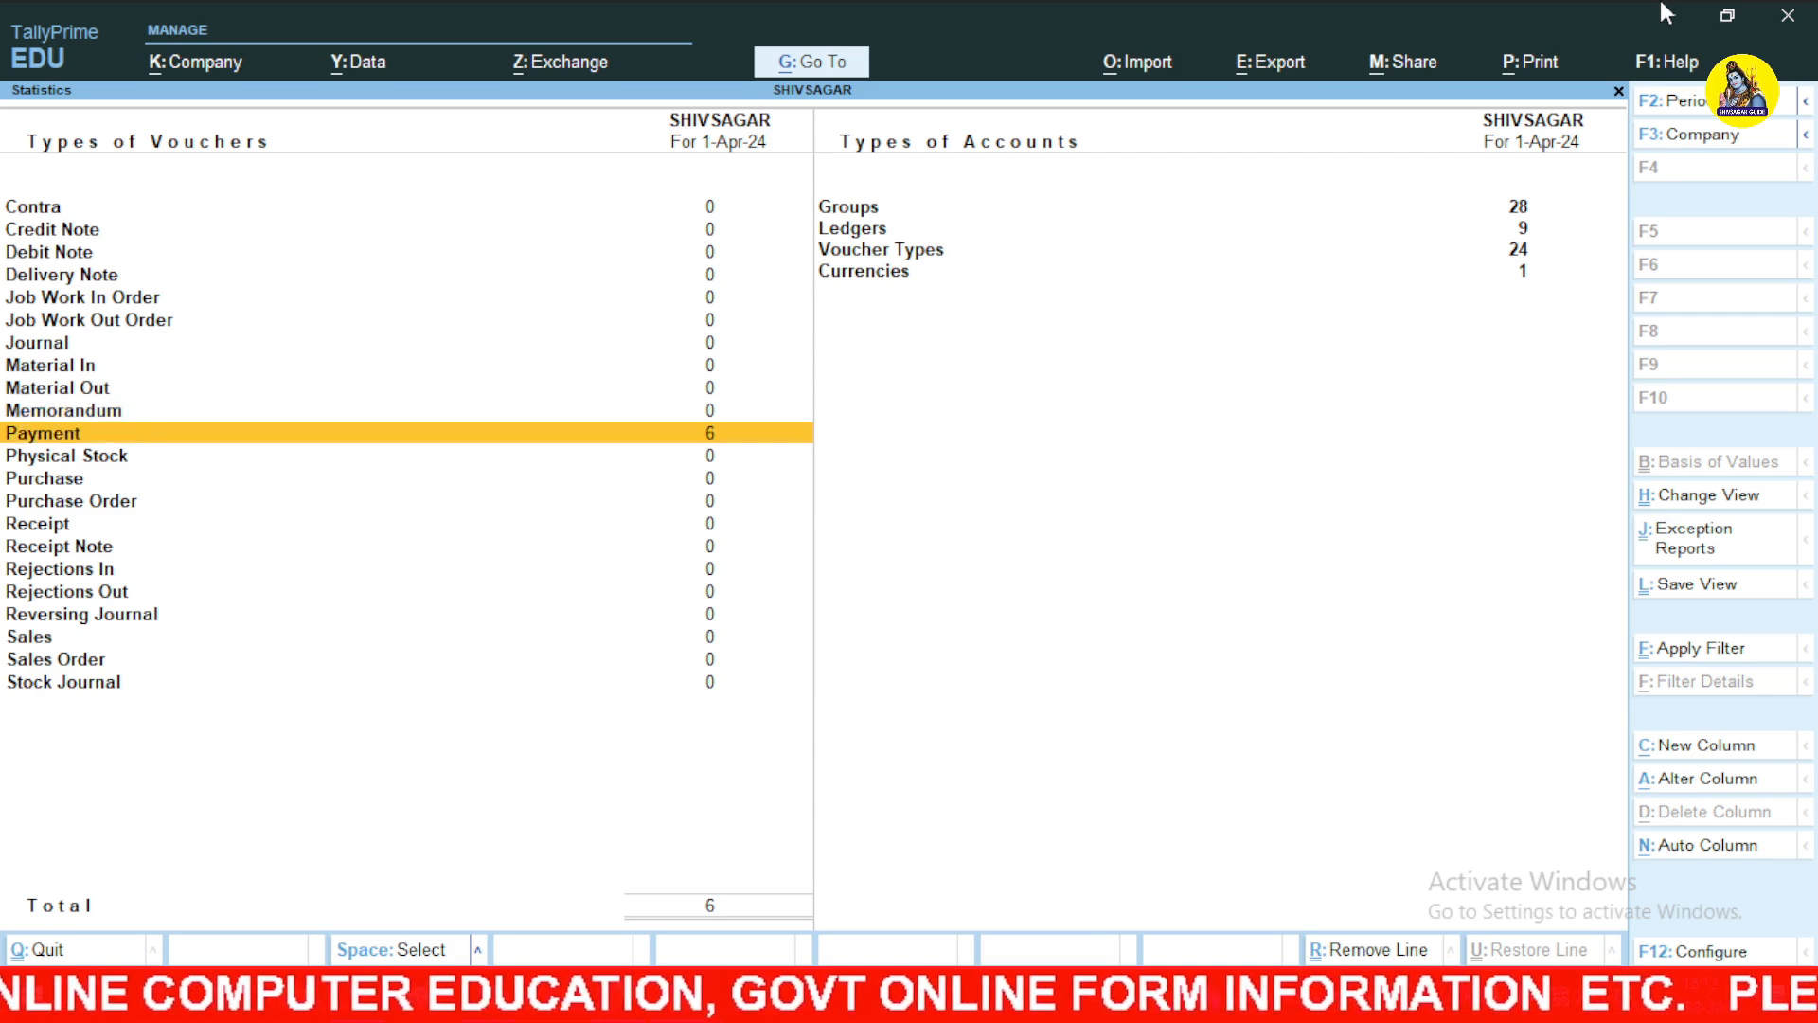
key("Up")
key("Up")
key("Up")
key("Up")
key("Up")
key("Up")
key("Up")
key("Up")
key("Up")
key("Up")
key("Up")
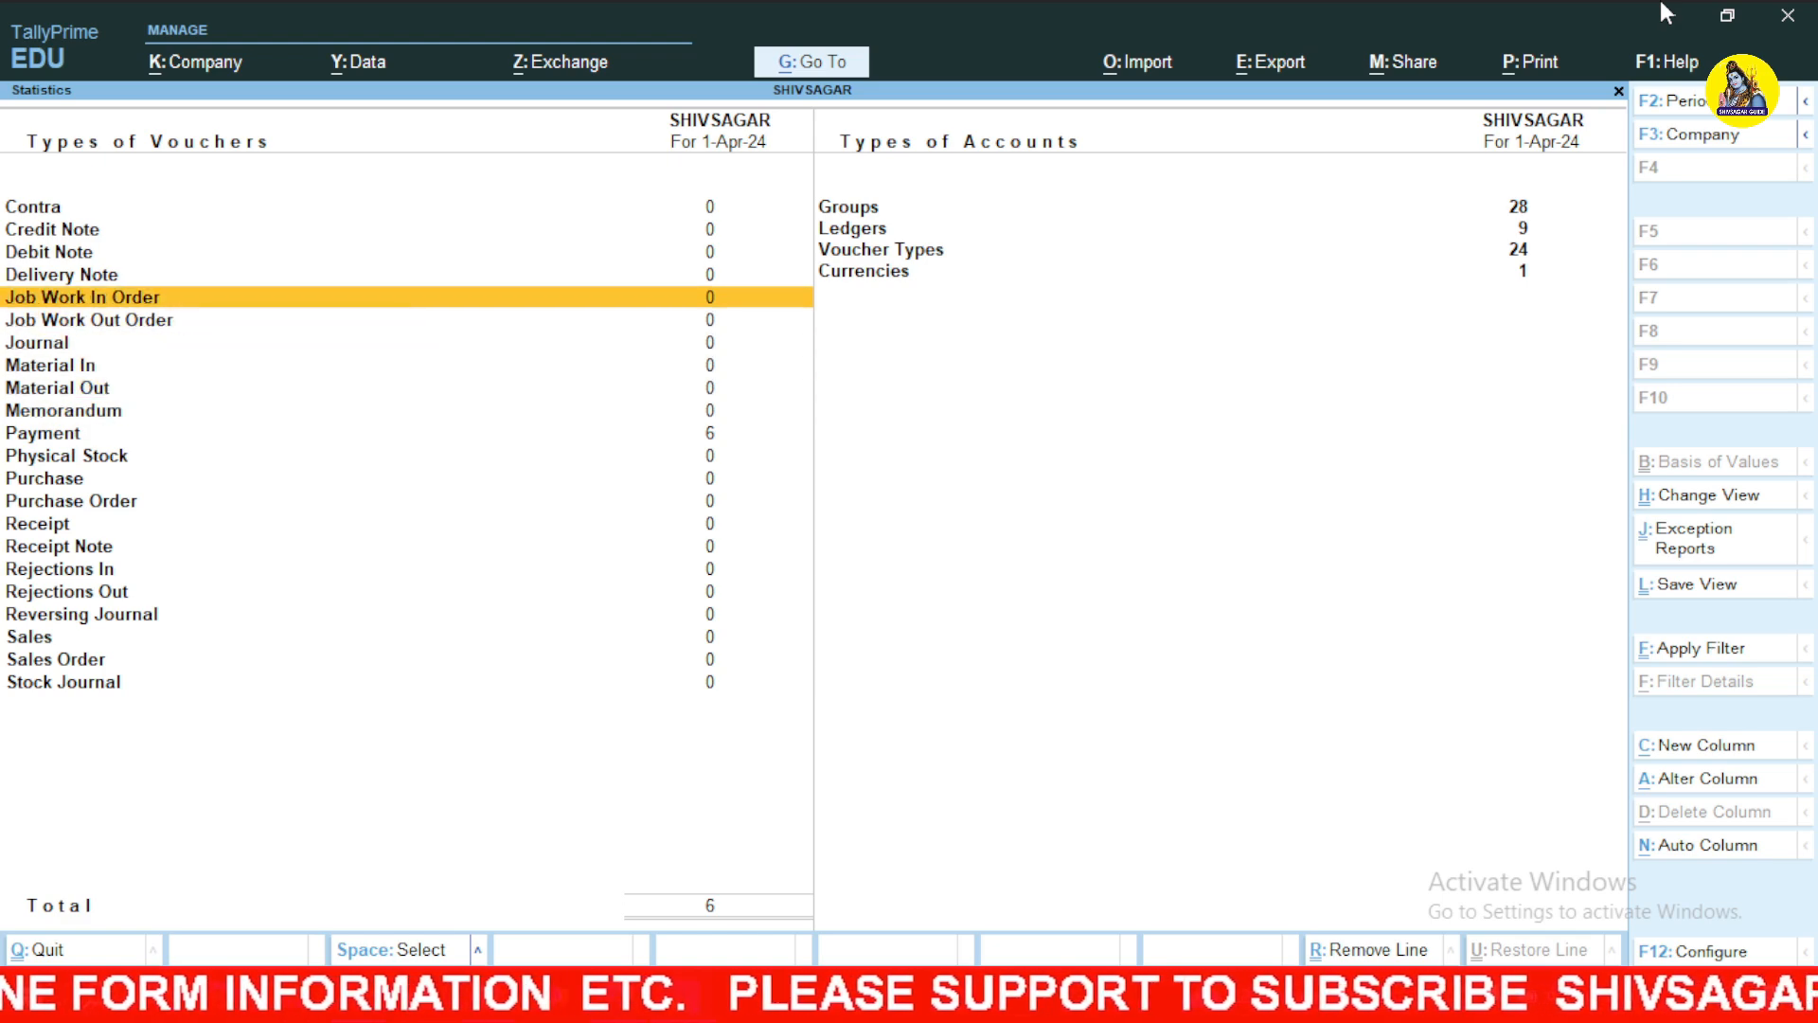
Drill down from the Payment voucher type in Statistics to the April list of payment vouchers.
key("Down")
key("Down")
key("Down")
key("Down")
key("Down")
key("Down")
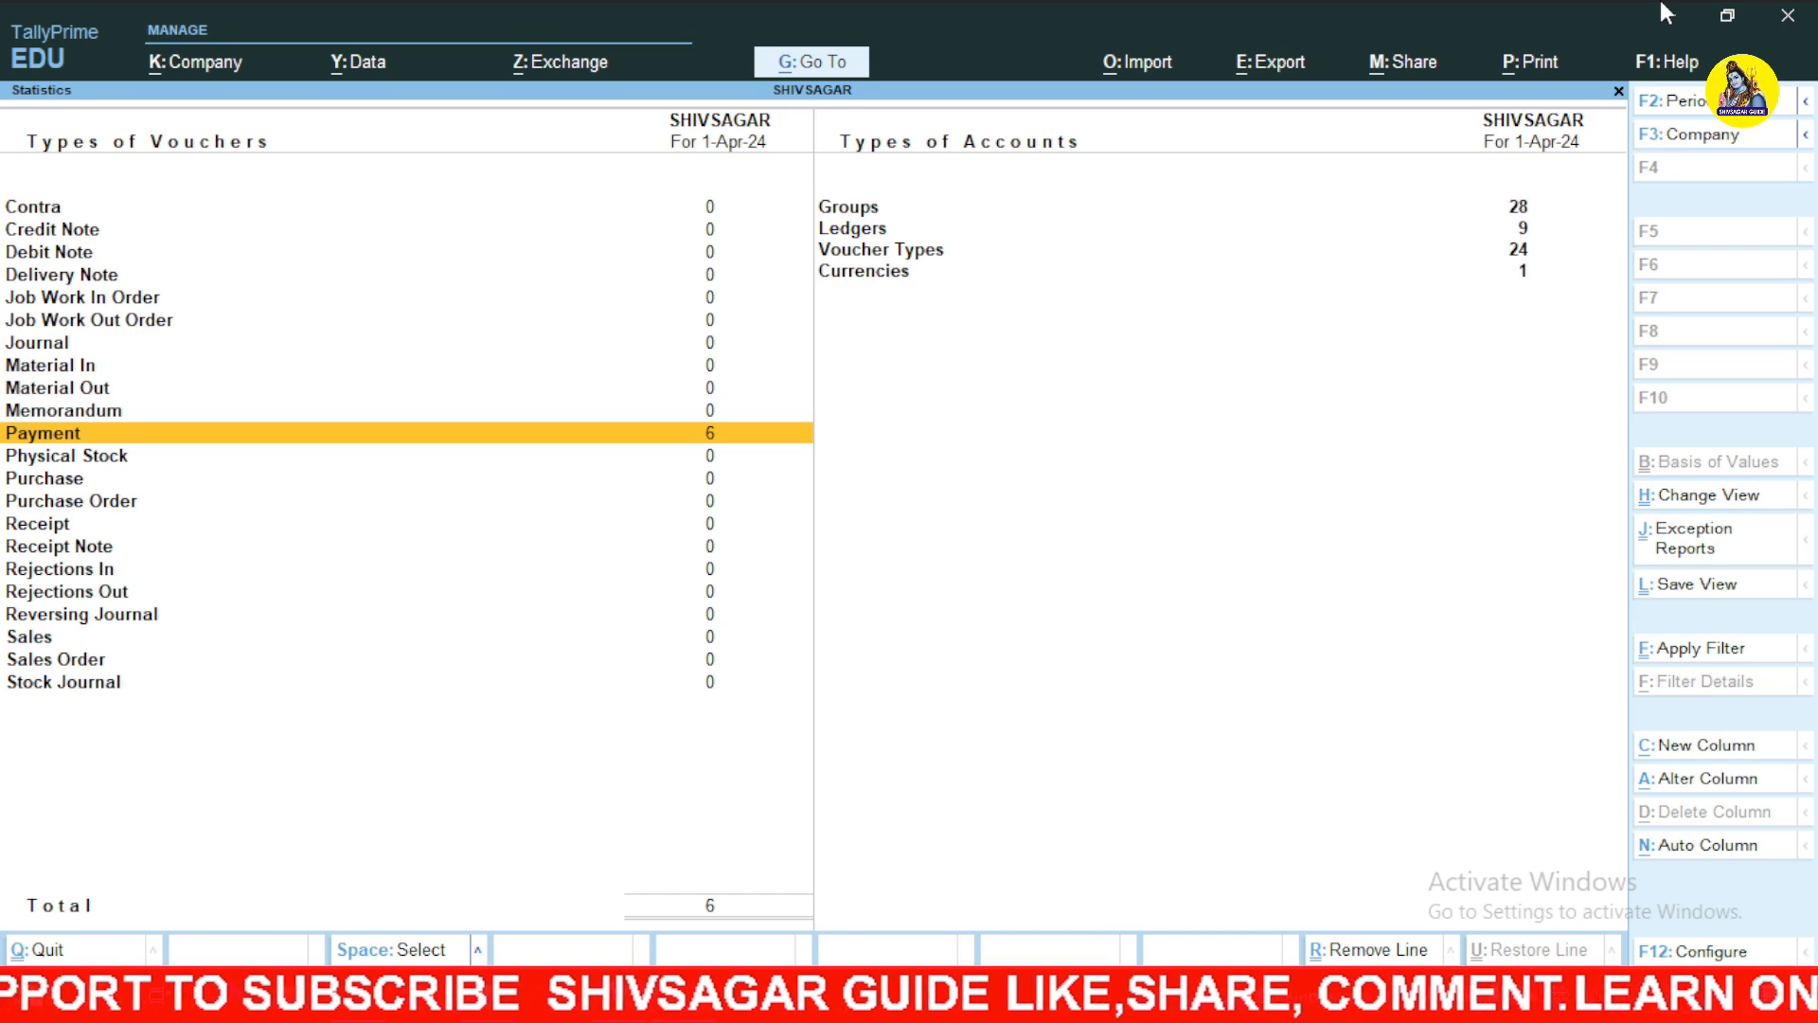
key("Return")
key("Return")
View the SALARY EXPENSE payment voucher from the register in alteration mode, and quit it without making changes.
key("Down")
key("Down")
key("Down")
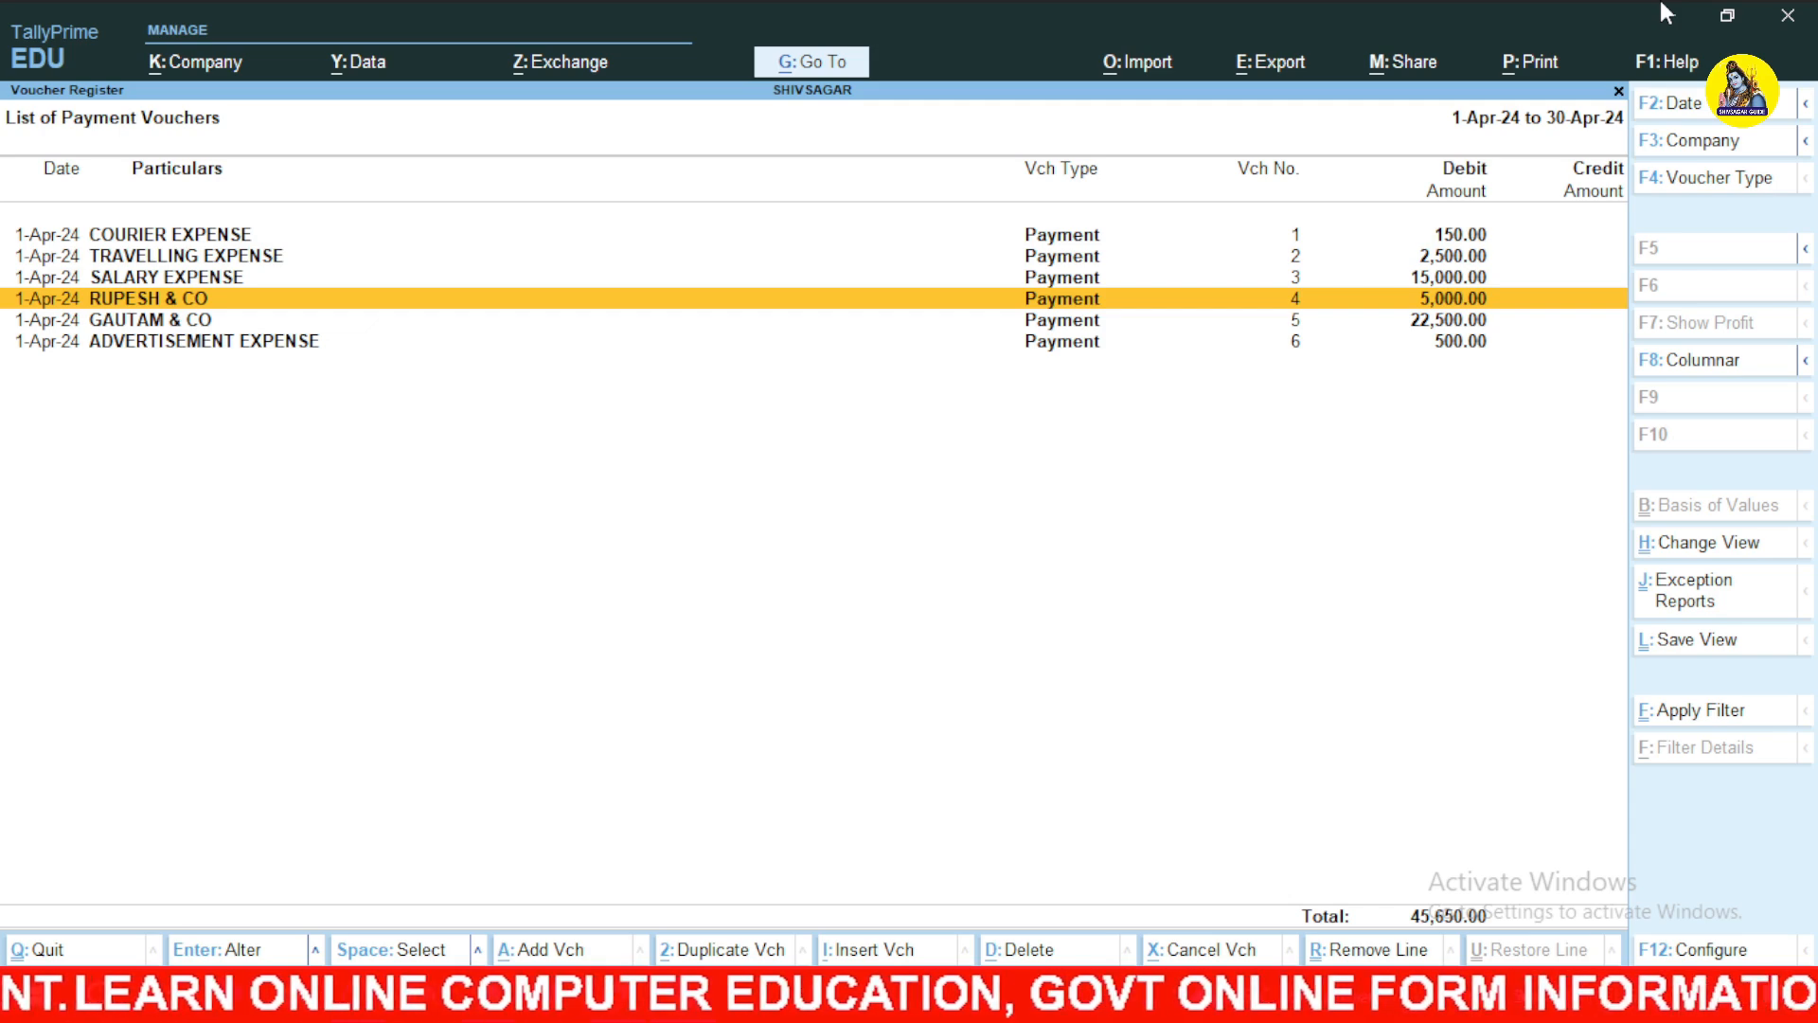
key("Up")
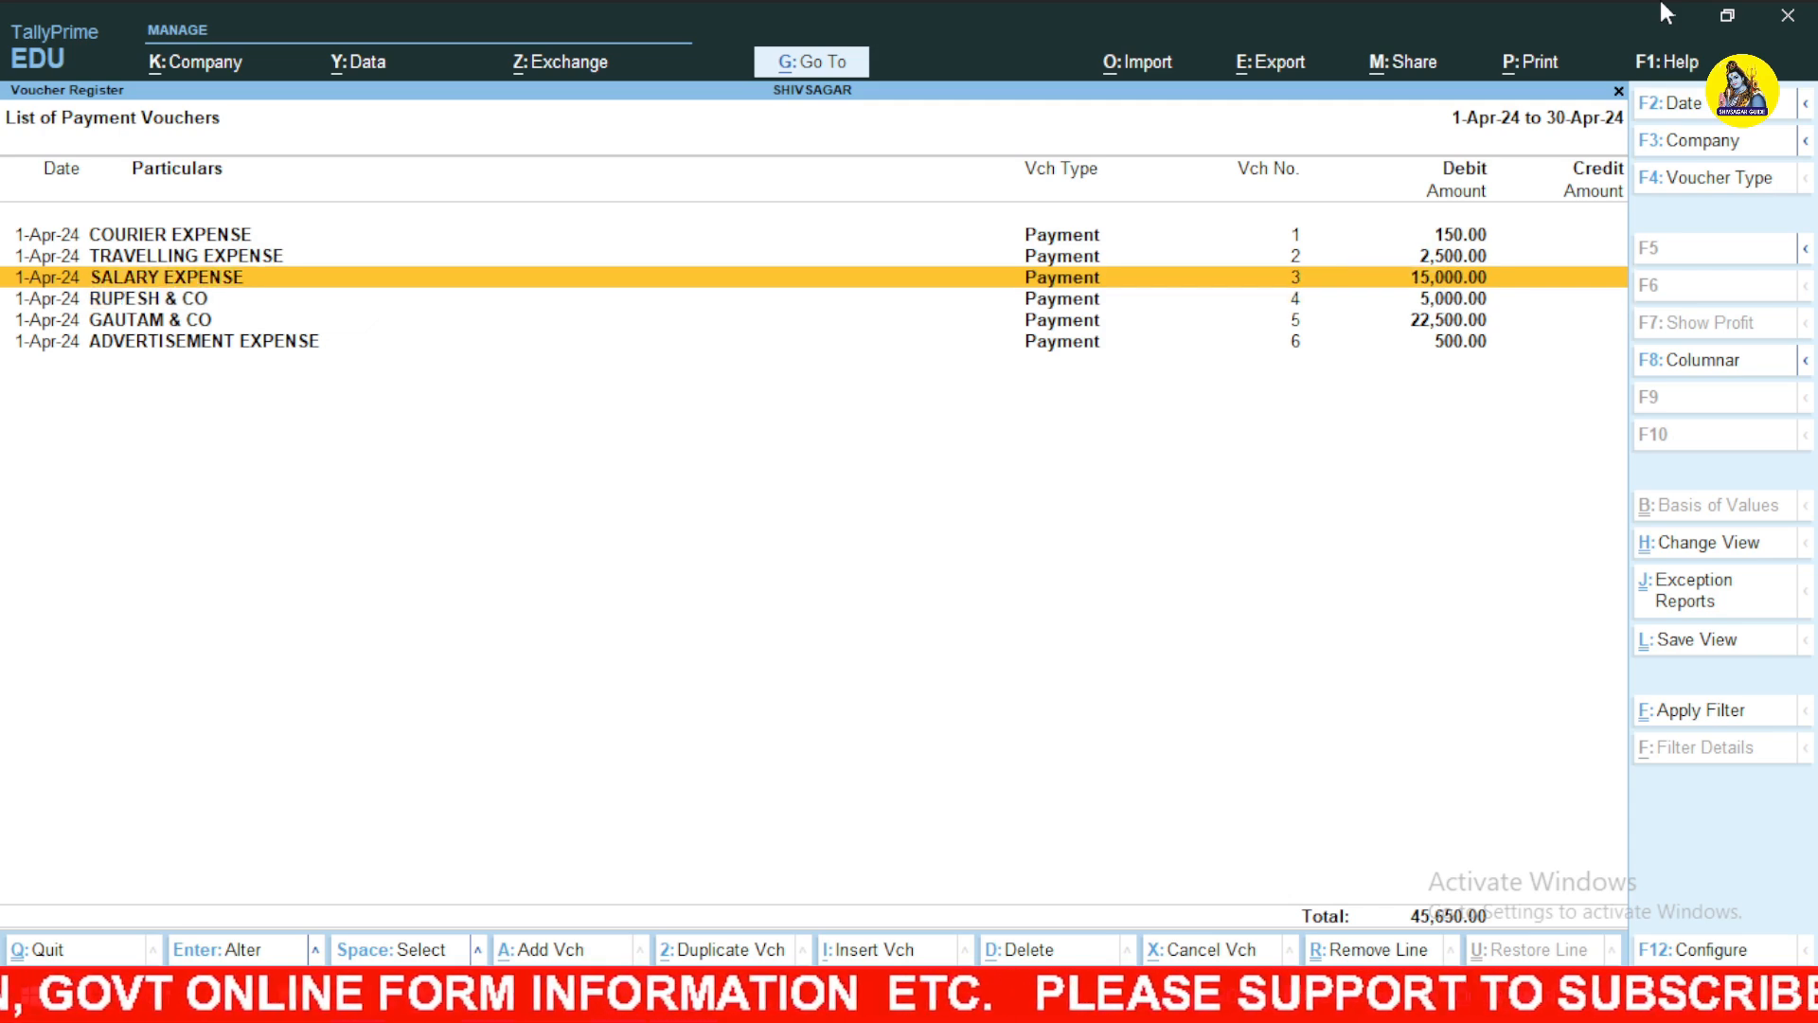
key("Up")
key("Down")
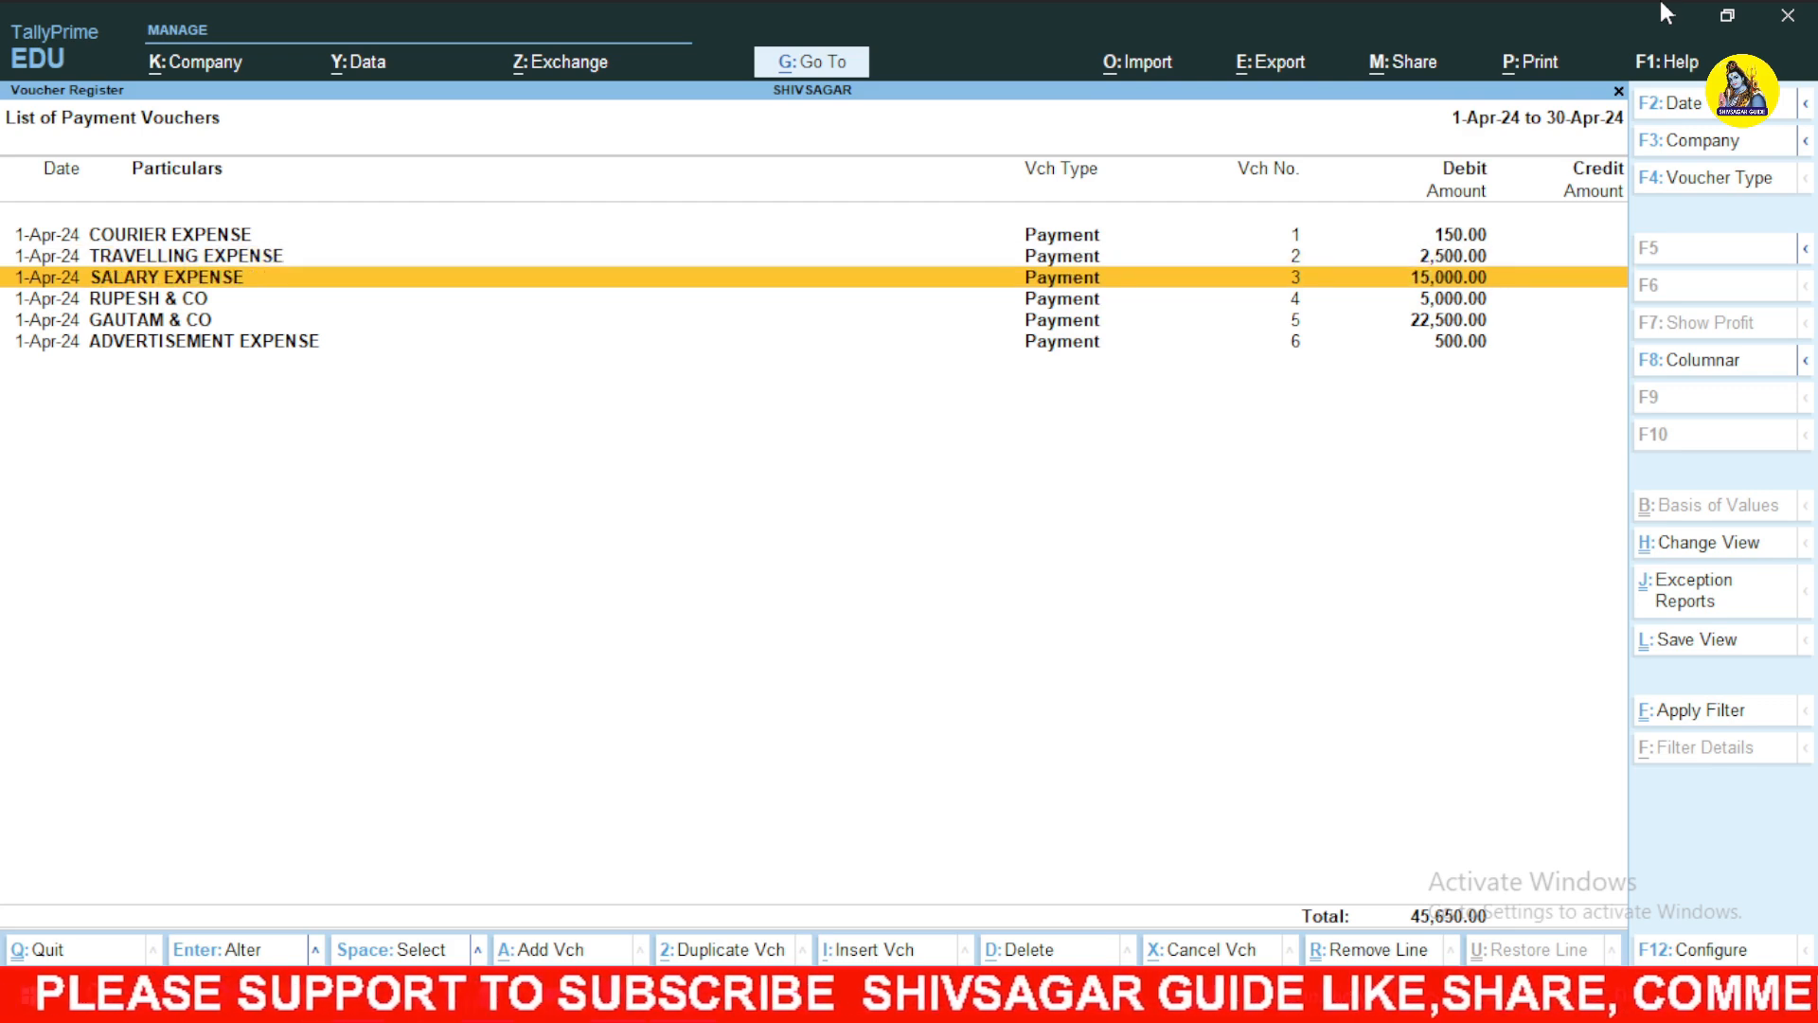
key("Return")
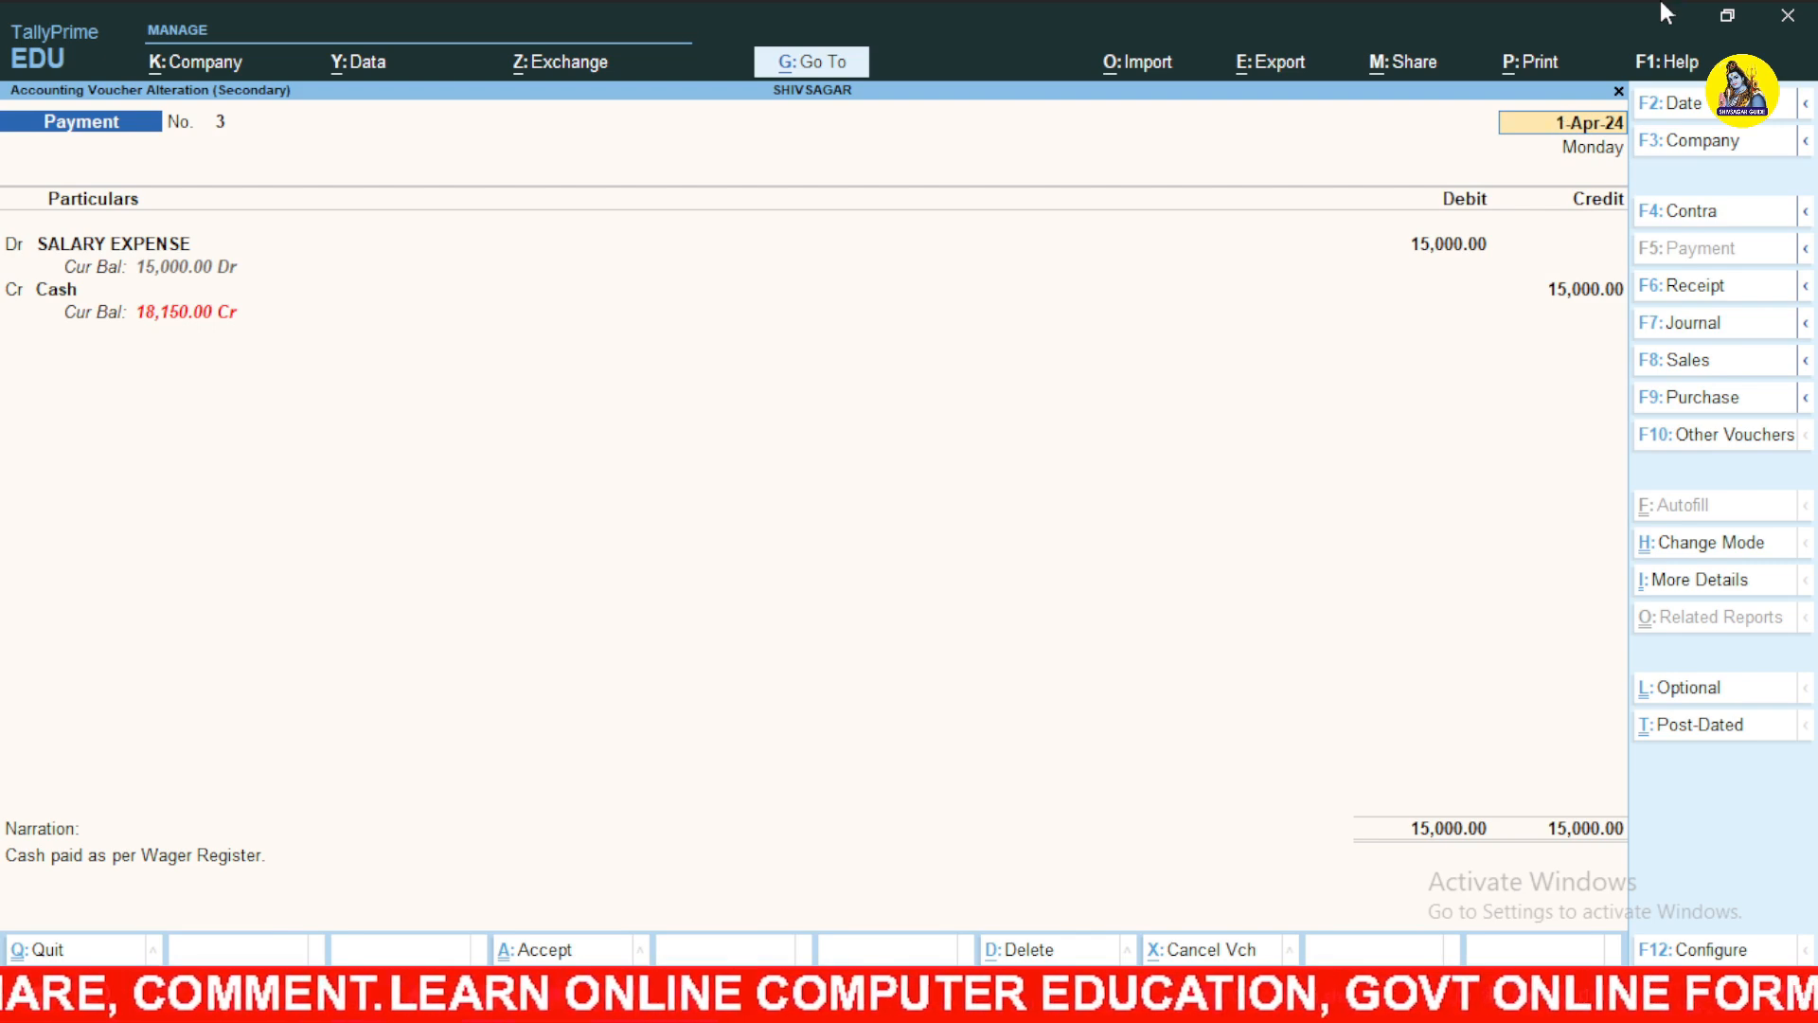
key("Escape")
key("Return")
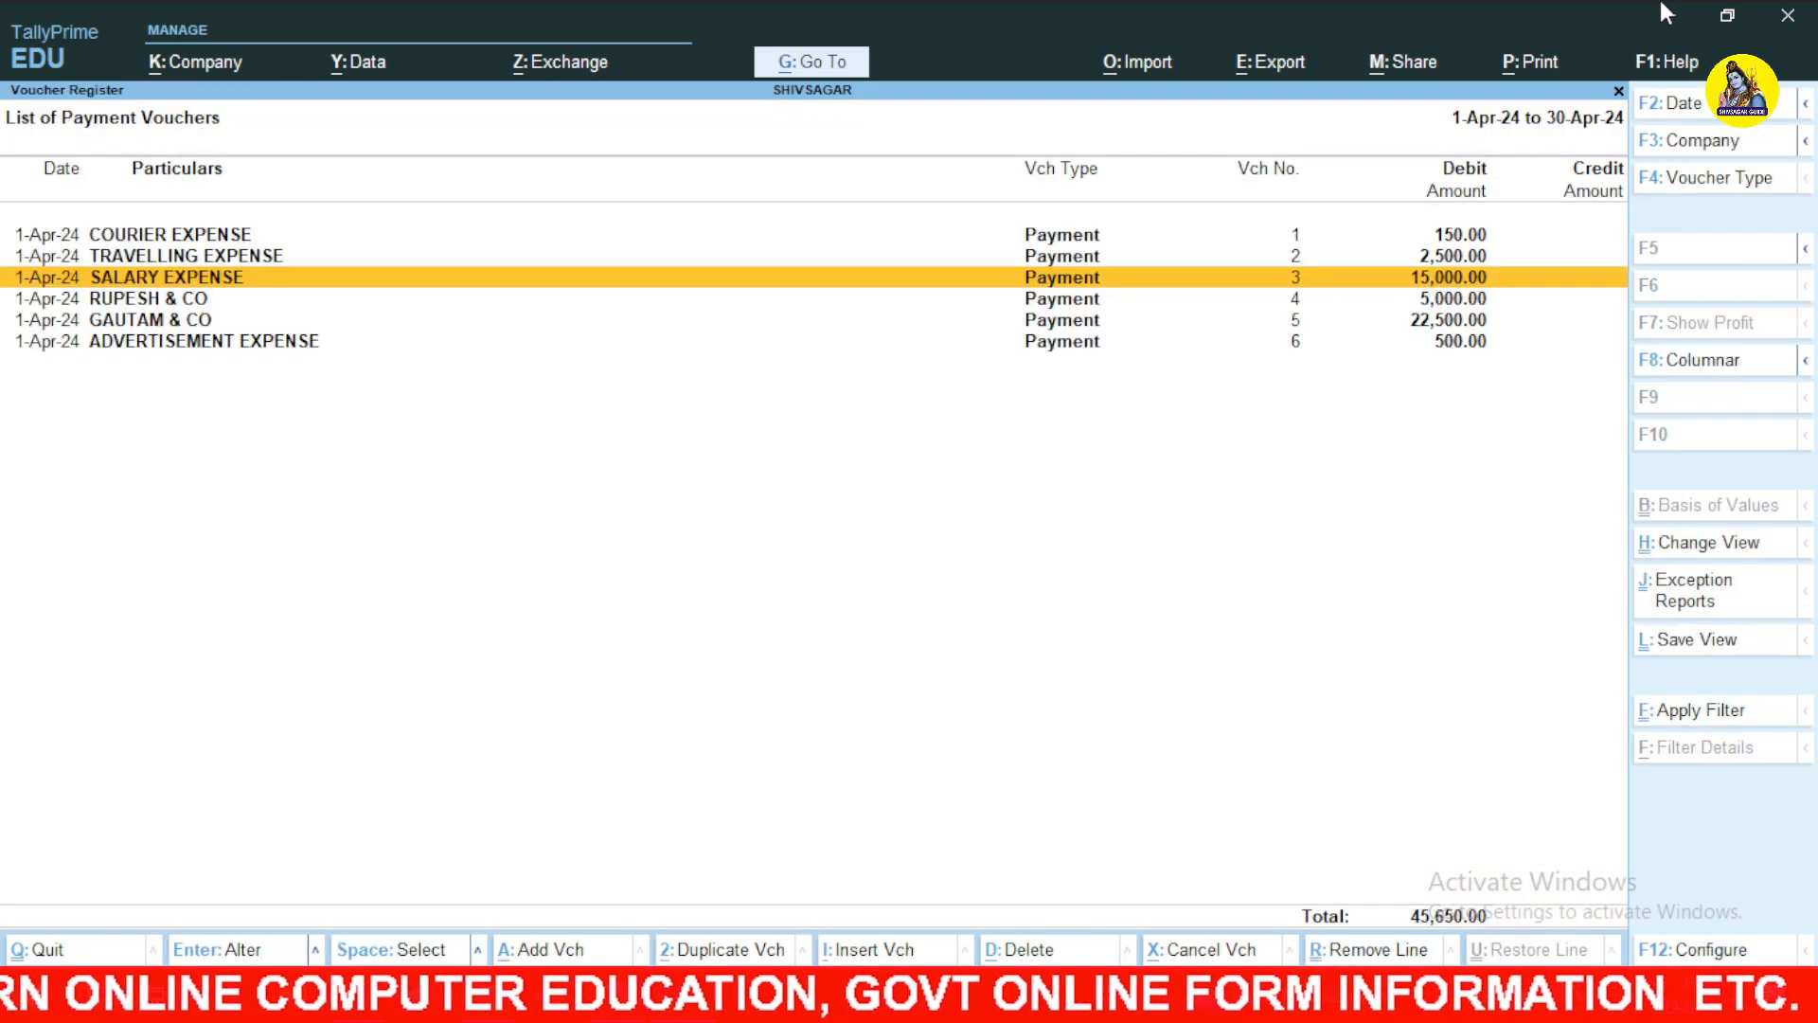
Close the payment voucher register and the Statistics report to return to the Gateway of Tally.
key("Escape")
key("Escape")
key("Escape")
key("Escape")
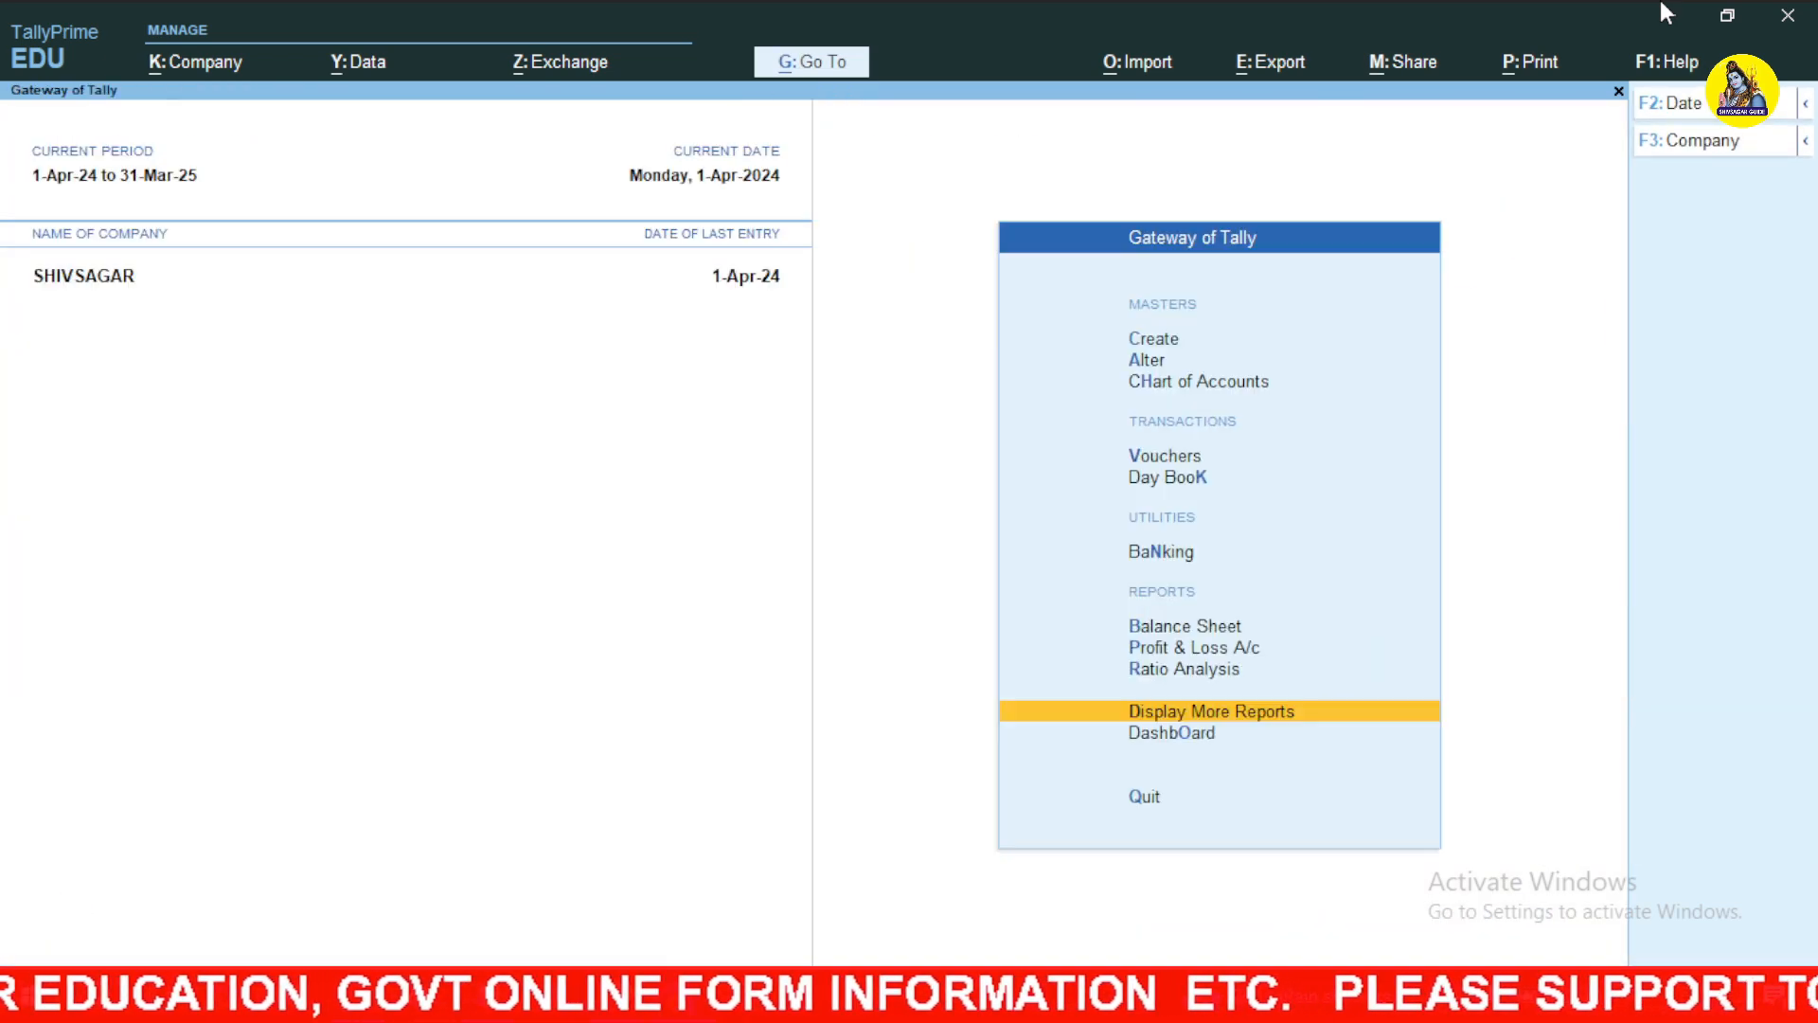